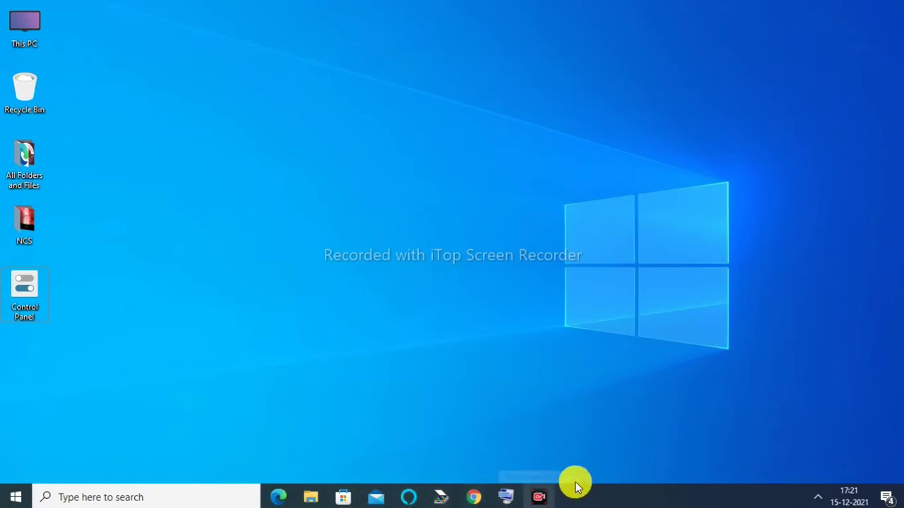
Turn on small taskbar buttons in the taskbar settings and close the settings window
{"action": "right_click", "coordinate": [592, 501]}
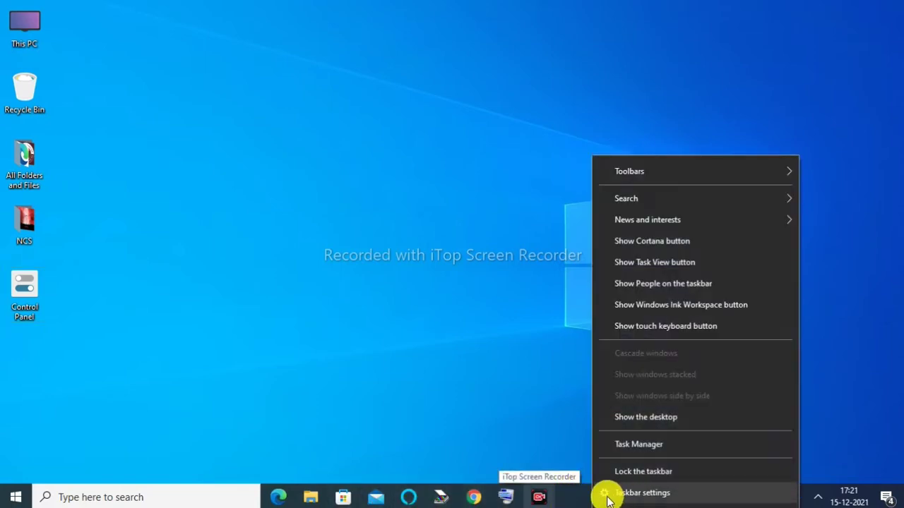
{"action": "right_click", "coordinate": [565, 496]}
{"action": "right_click", "coordinate": [564, 498]}
{"action": "left_click", "coordinate": [597, 483]}
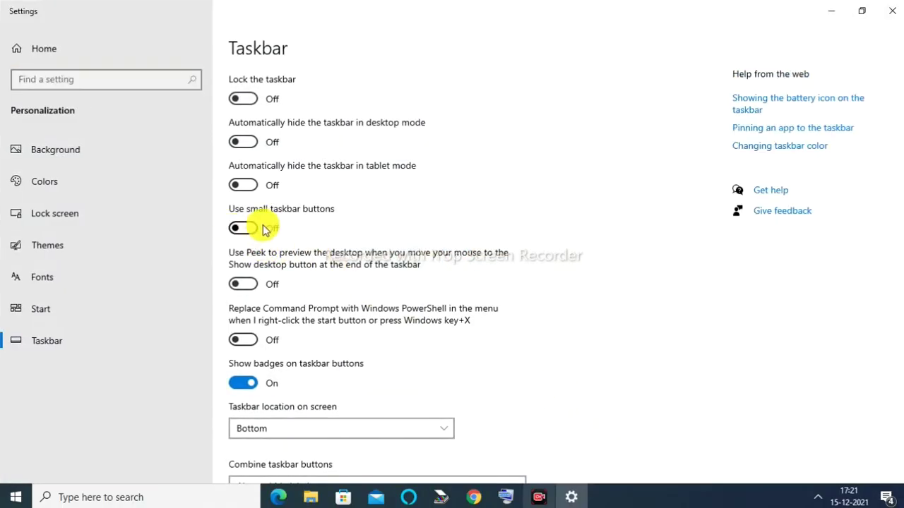
{"action": "left_click", "coordinate": [235, 231]}
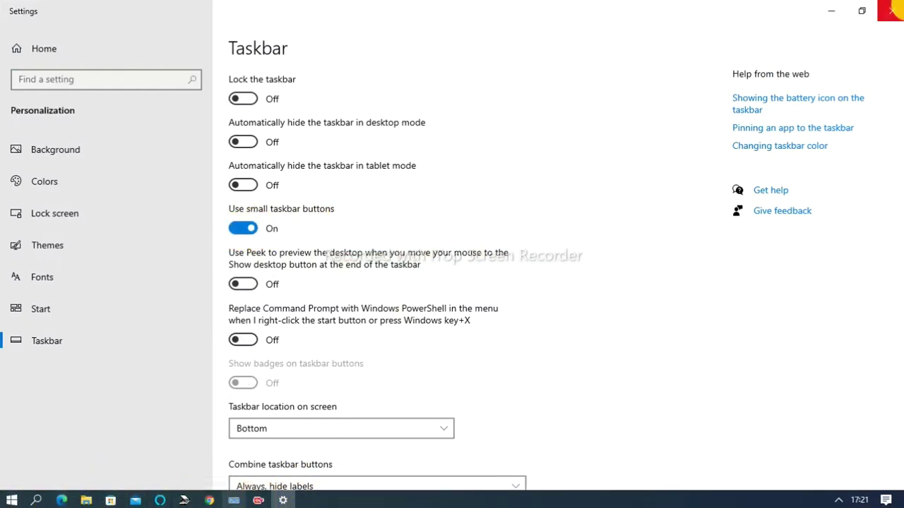
{"action": "left_click", "coordinate": [892, 10]}
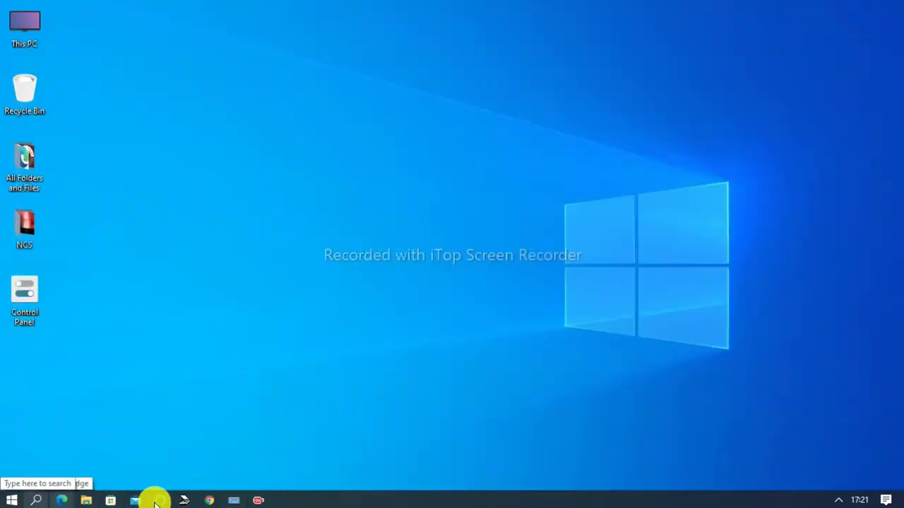
Add the Links toolbar to the taskbar
{"action": "right_click", "coordinate": [295, 500]}
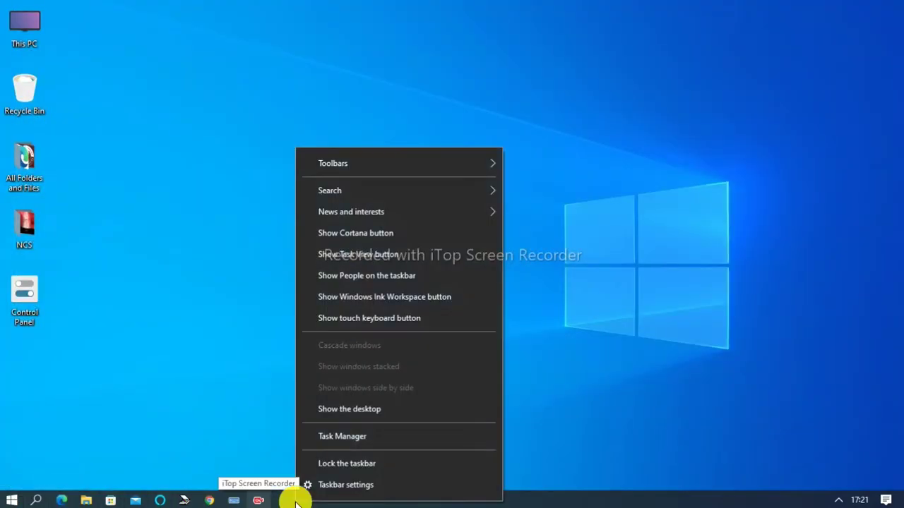
{"action": "mouse_move", "coordinate": [322, 166]}
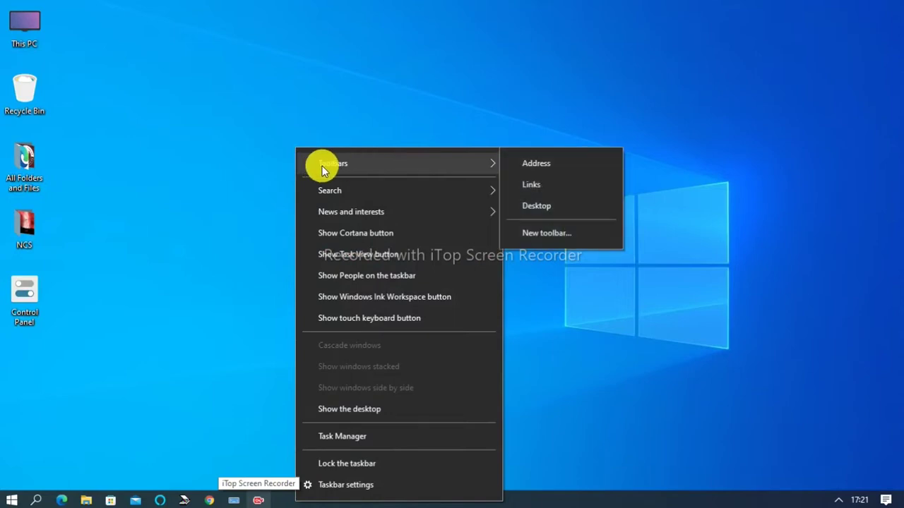
{"action": "left_click", "coordinate": [531, 188]}
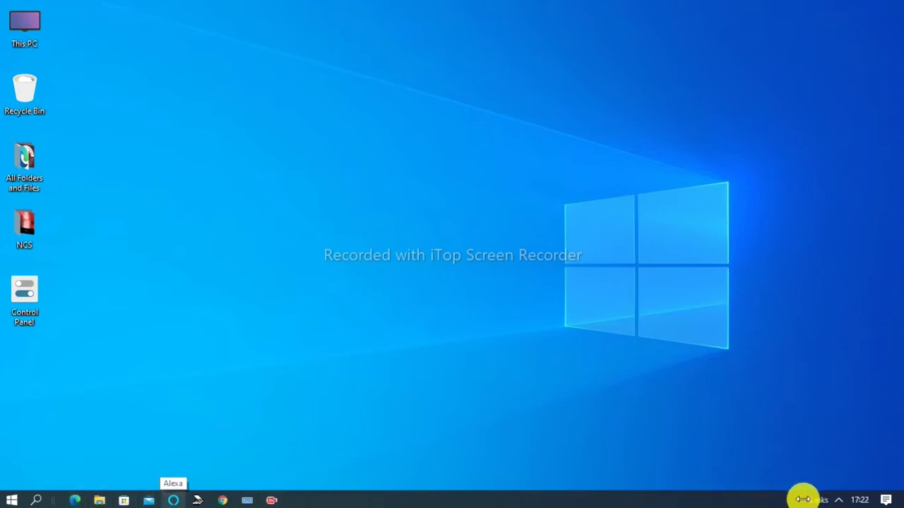
Move the Links toolbar ahead of the pinned app icons and widen it so the icons sit centred on the taskbar
{"action": "left_click_drag", "start_coordinate": [802, 499], "coordinate": [683, 499]}
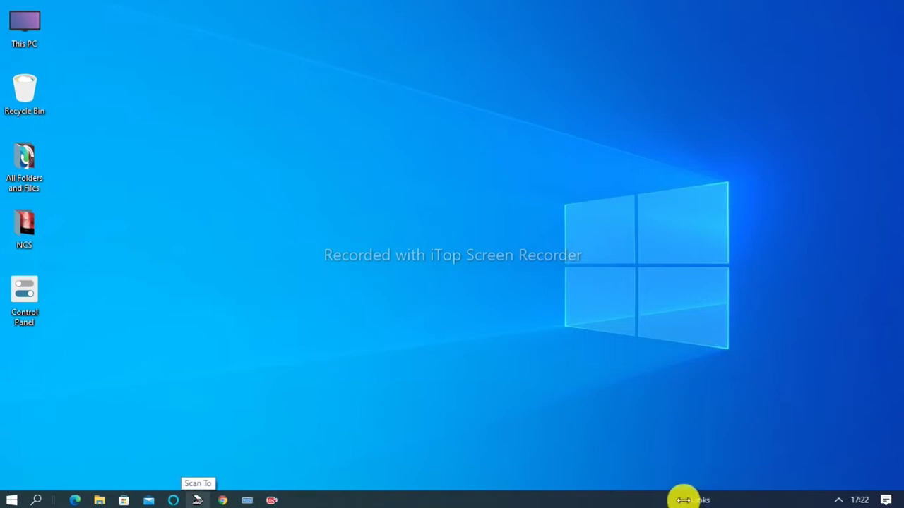
{"action": "left_click_drag", "start_coordinate": [683, 500], "coordinate": [106, 499]}
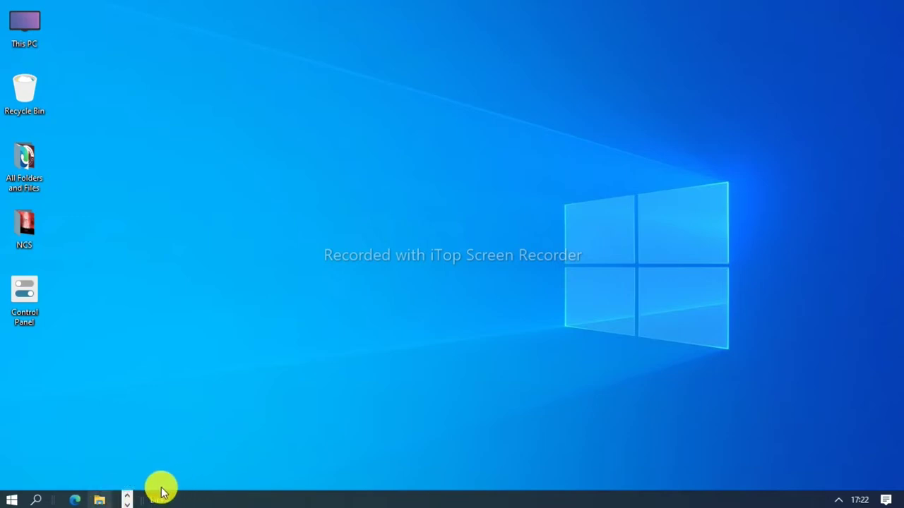
{"action": "left_click_drag", "start_coordinate": [161, 492], "coordinate": [163, 494]}
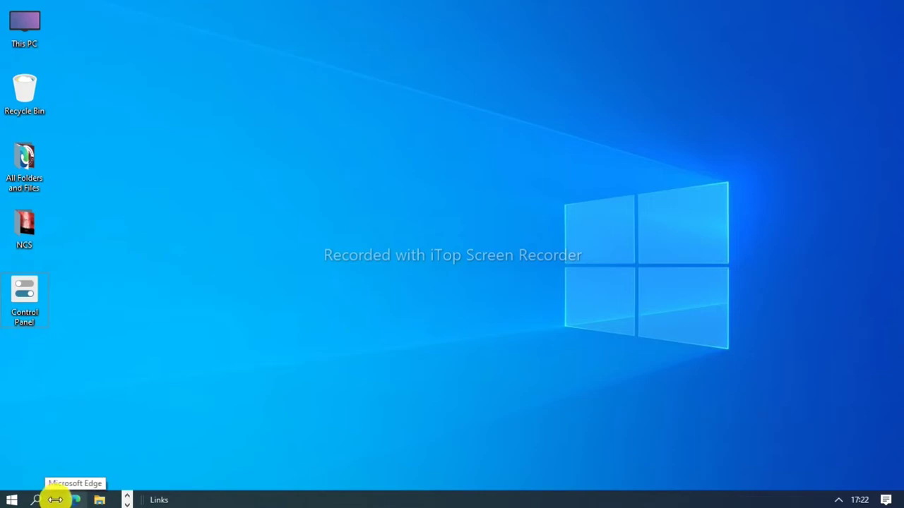
{"action": "left_click_drag", "start_coordinate": [51, 500], "coordinate": [360, 495]}
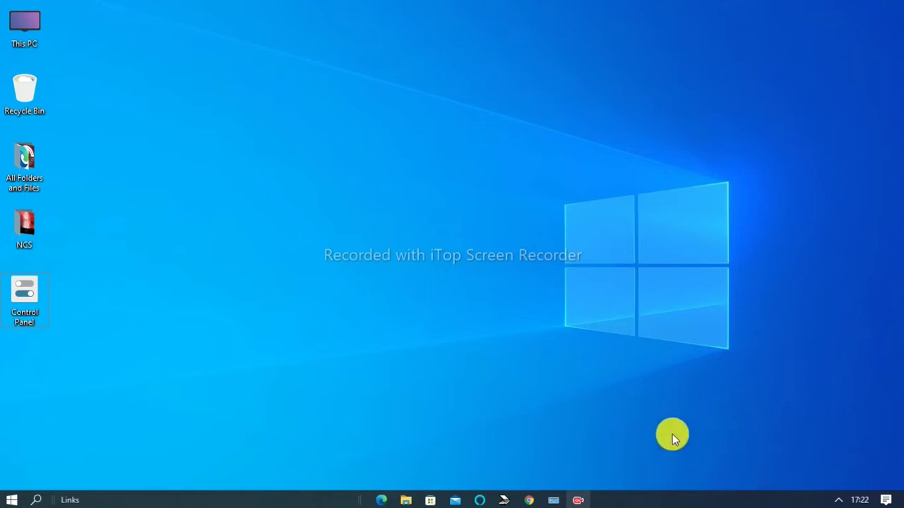
Hide the title and the text of the Links toolbar on the taskbar
{"action": "right_click", "coordinate": [627, 501]}
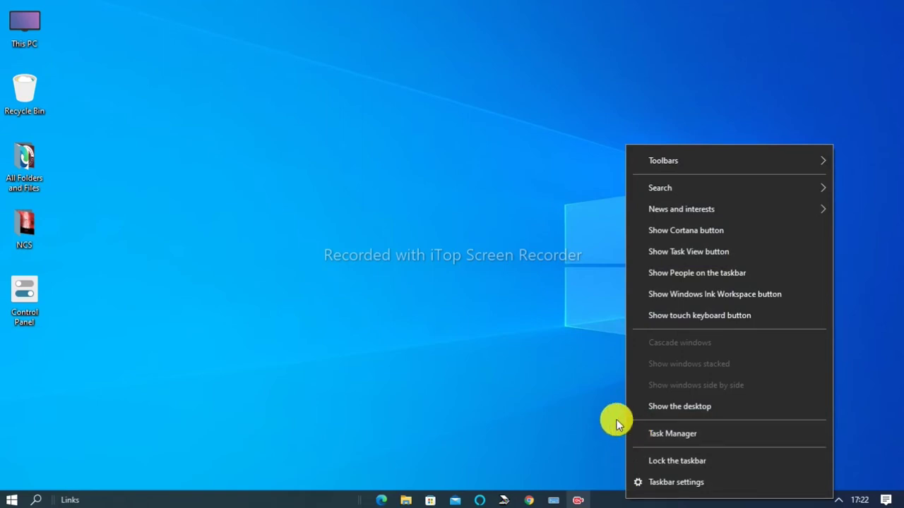
{"action": "right_click", "coordinate": [151, 499]}
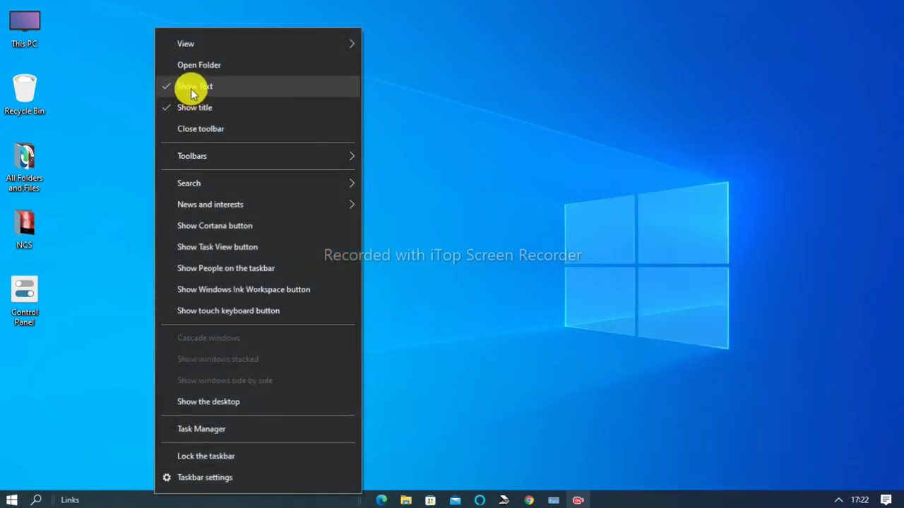
{"action": "left_click", "coordinate": [270, 503]}
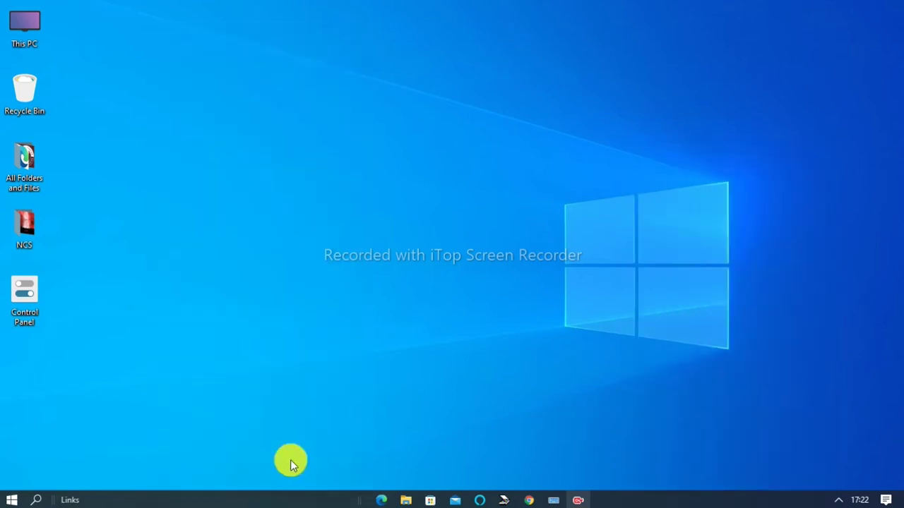
{"action": "right_click", "coordinate": [273, 502]}
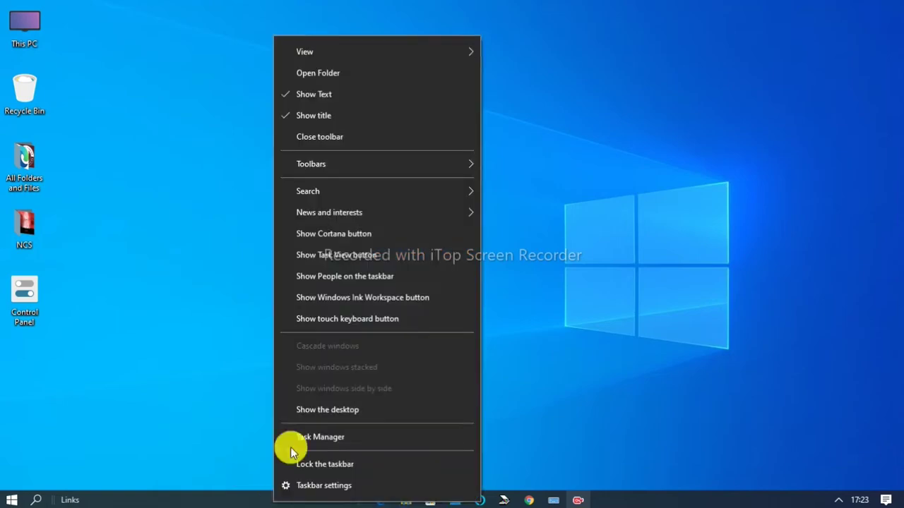
{"action": "left_click", "coordinate": [372, 115]}
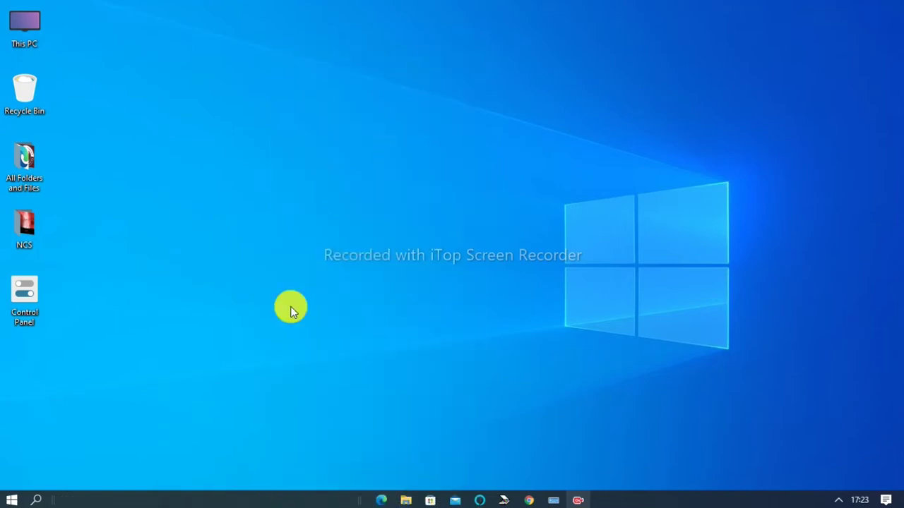
{"action": "right_click", "coordinate": [253, 494]}
{"action": "left_click", "coordinate": [298, 96]}
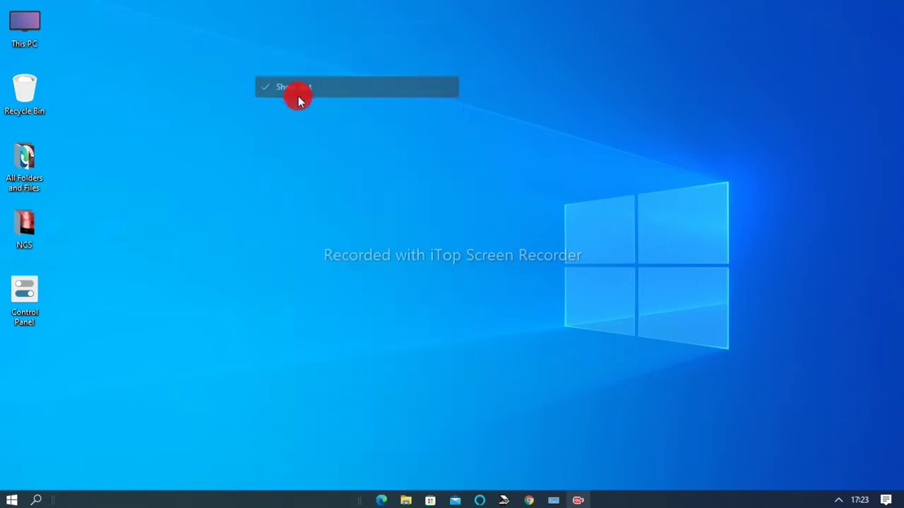
Lock the taskbar with its app icons centred
{"action": "right_click", "coordinate": [219, 501]}
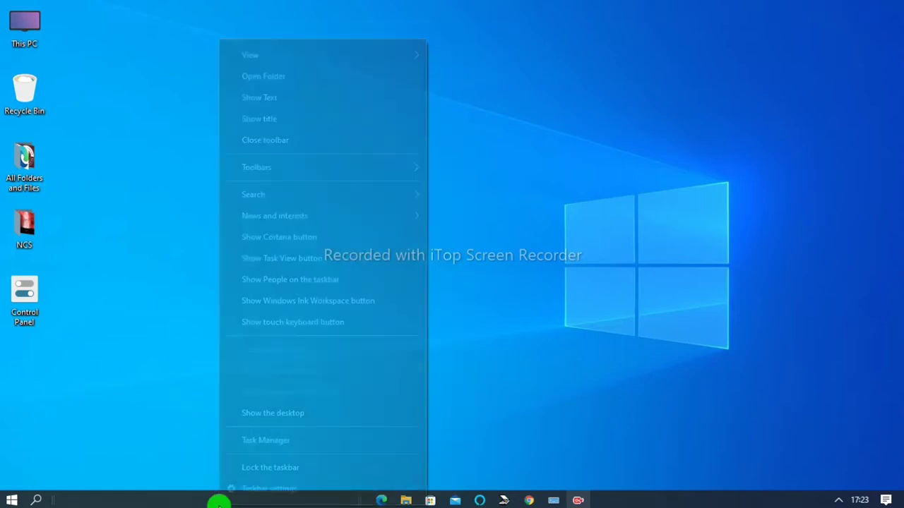
{"action": "left_click", "coordinate": [271, 467]}
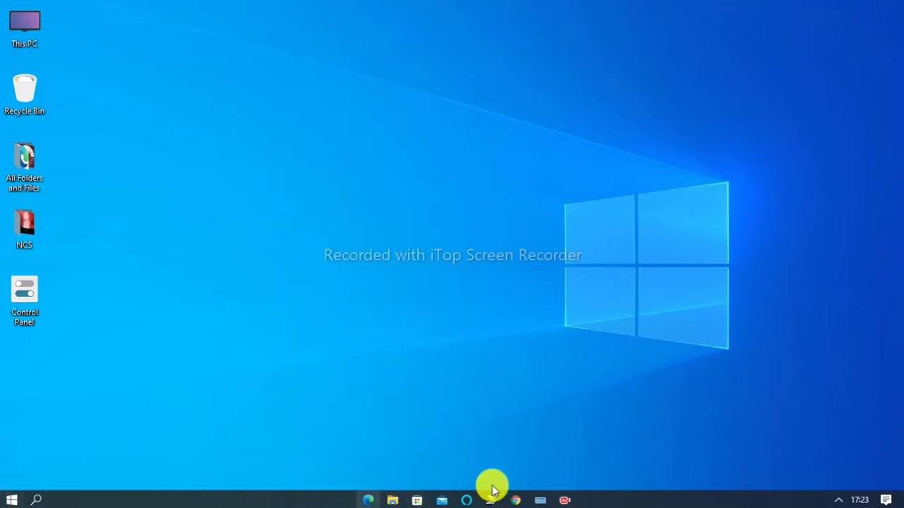
{"action": "left_click", "coordinate": [597, 492]}
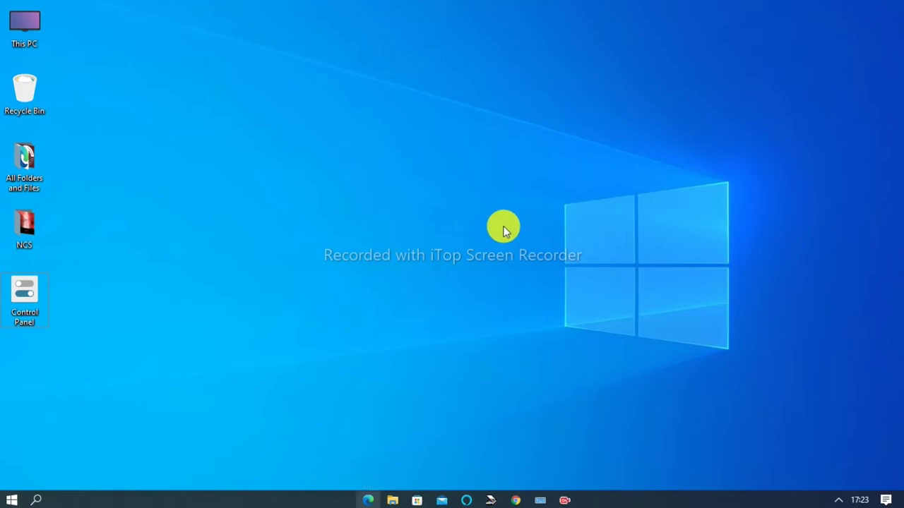
Set the image 959311 from the All Folders and Files folder as the desktop background and put the folder window away
{"action": "left_click", "coordinate": [13, 160]}
{"action": "double_click", "coordinate": [13, 160]}
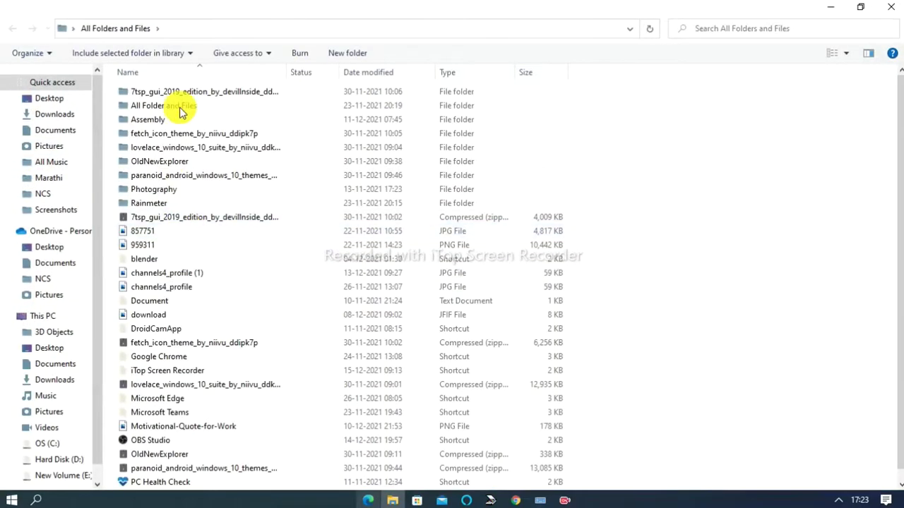
{"action": "scroll", "coordinate": [899, 161], "scroll_direction": "down", "scroll_amount": 1}
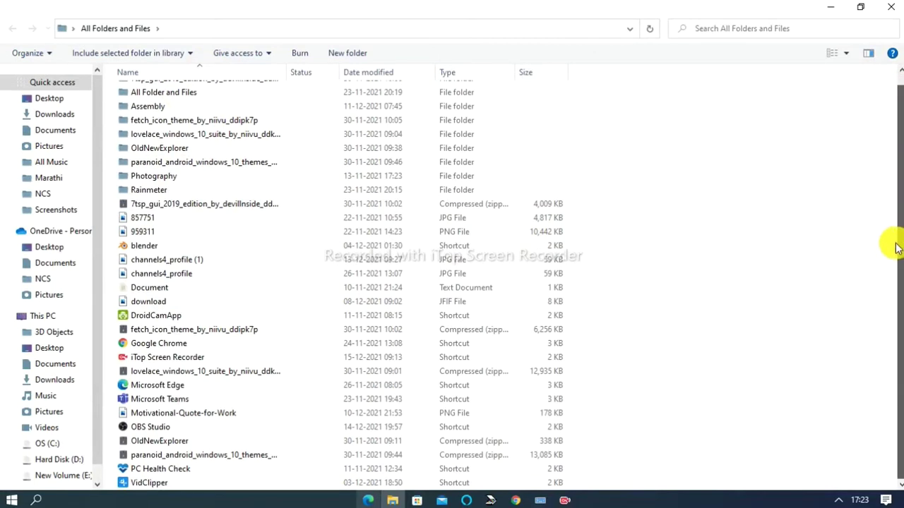
{"action": "left_click", "coordinate": [169, 216]}
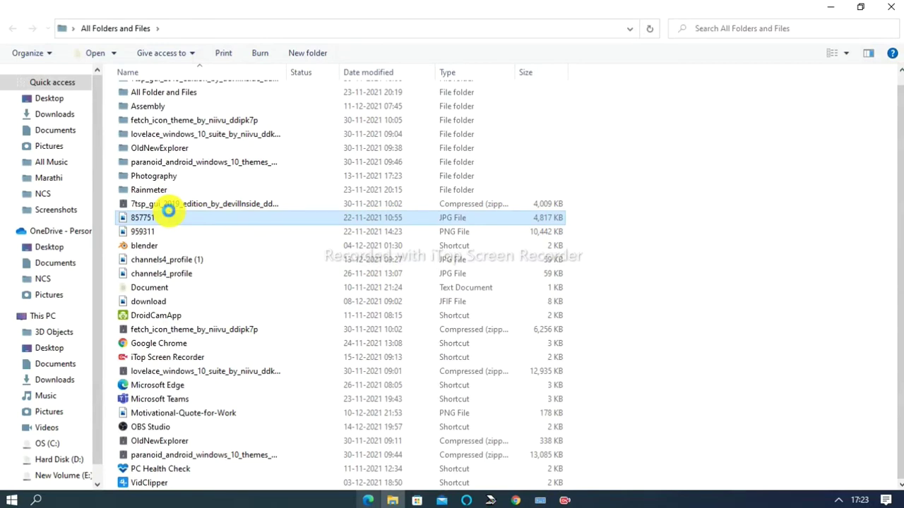
{"action": "left_click", "coordinate": [153, 233]}
{"action": "right_click", "coordinate": [153, 236]}
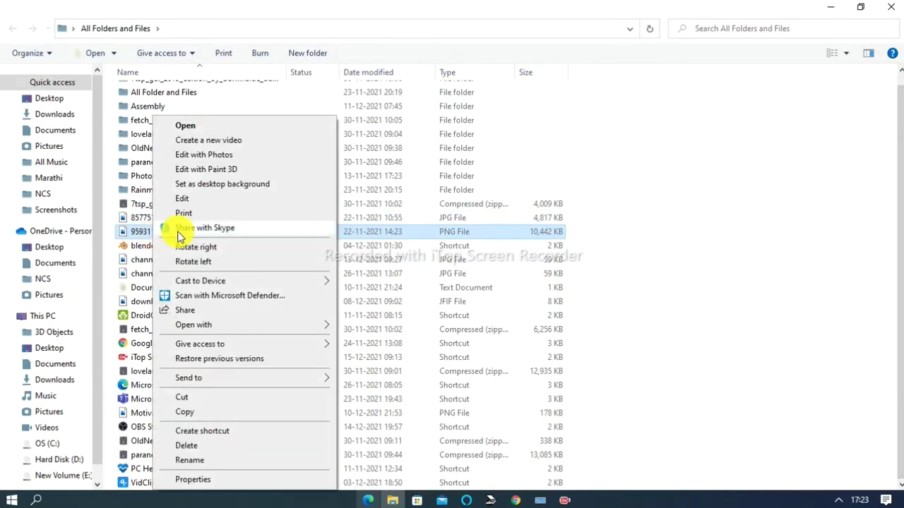
{"action": "left_click", "coordinate": [201, 185]}
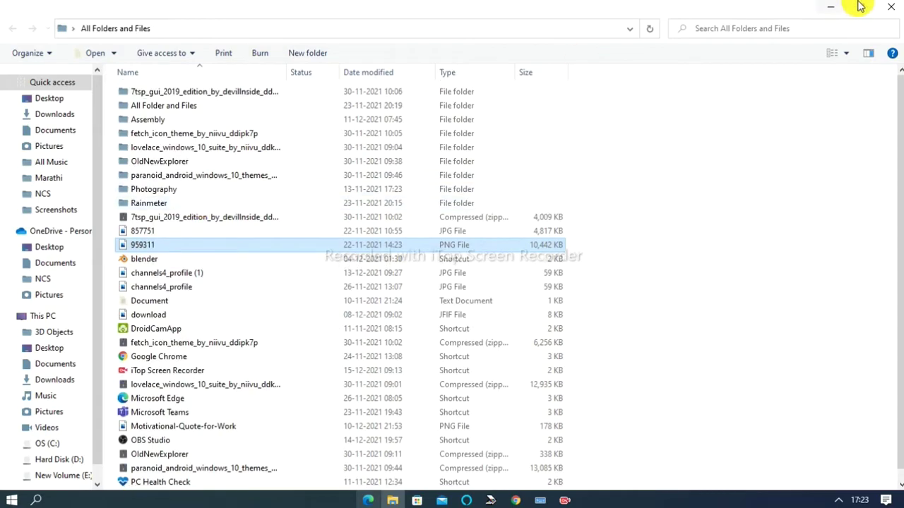
{"action": "left_click", "coordinate": [821, 13]}
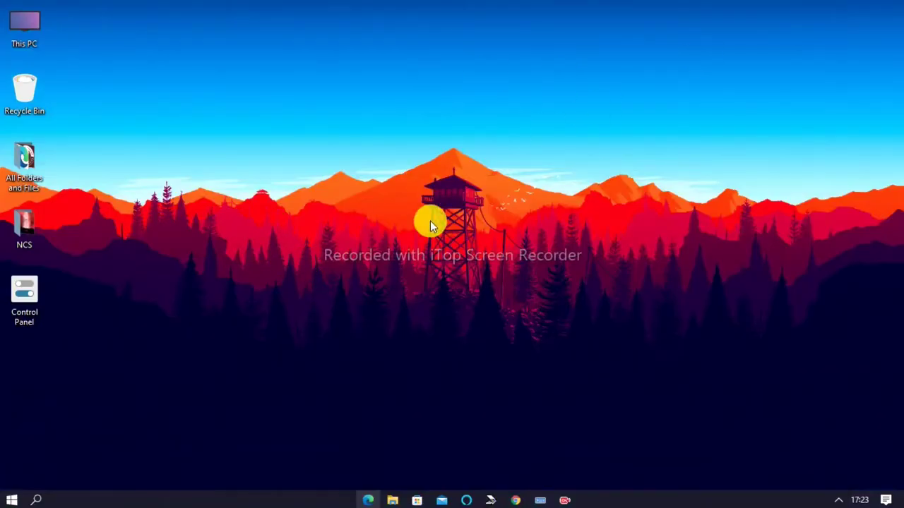
Hide all desktop icons
{"action": "right_click", "coordinate": [378, 204]}
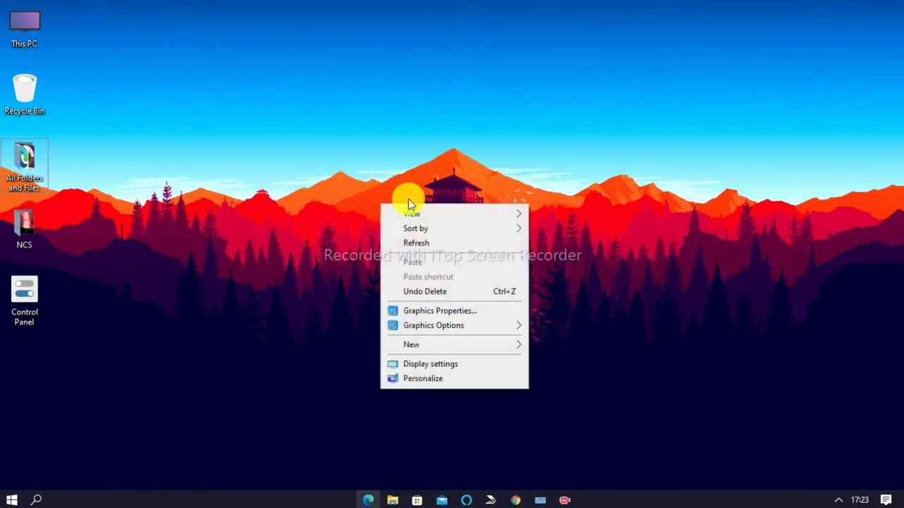
{"action": "mouse_move", "coordinate": [452, 212]}
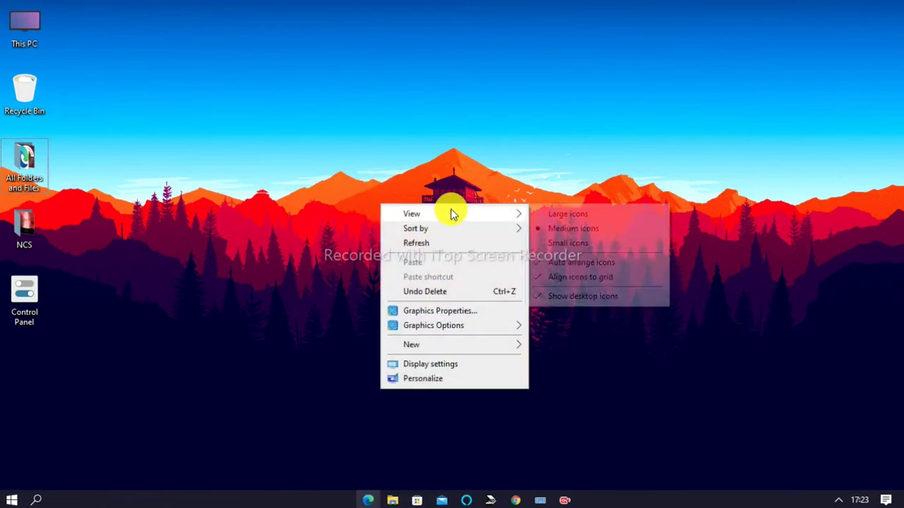
{"action": "left_click", "coordinate": [597, 302]}
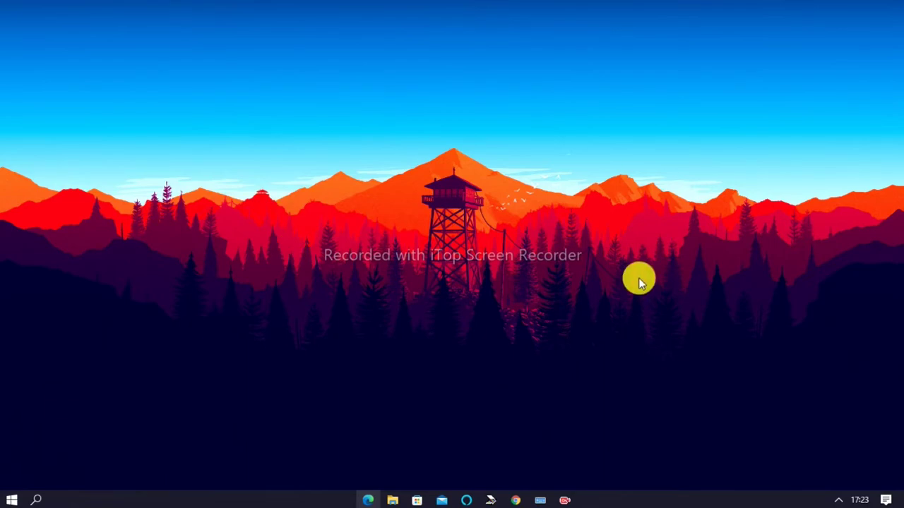
Switch to Chrome, open a new tab, and copy the word "Rainmeter" from the heading of the VisualSkins page
{"action": "left_click", "coordinate": [517, 497]}
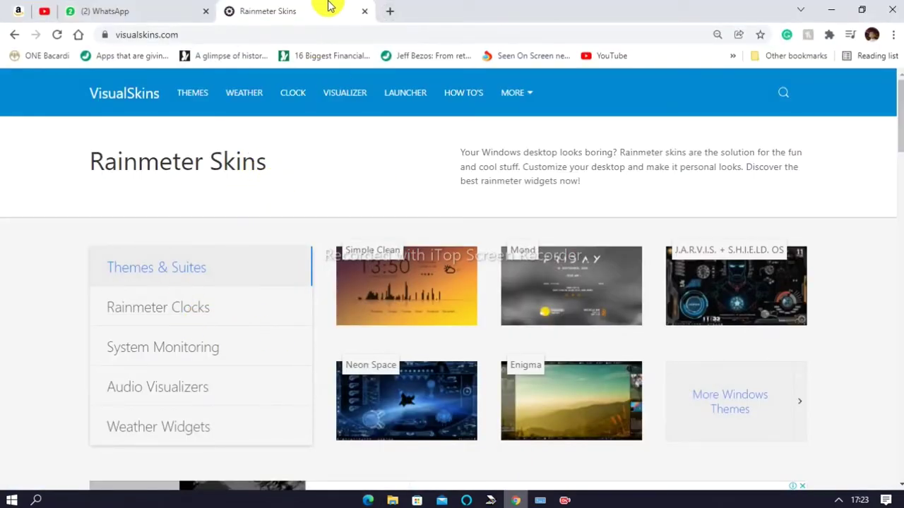
{"action": "left_click", "coordinate": [390, 10]}
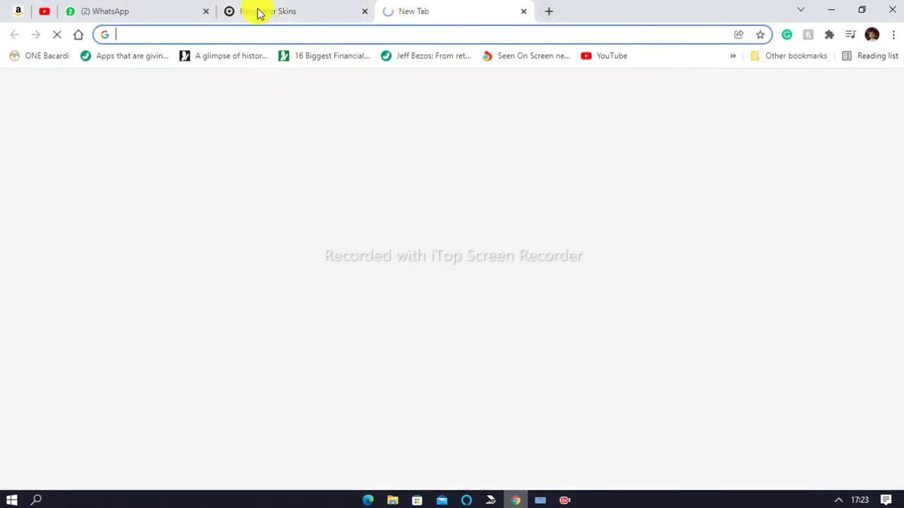
{"action": "left_click", "coordinate": [259, 10]}
{"action": "left_click_drag", "start_coordinate": [80, 157], "coordinate": [204, 164]}
{"action": "key", "text": "ctrl+c"}
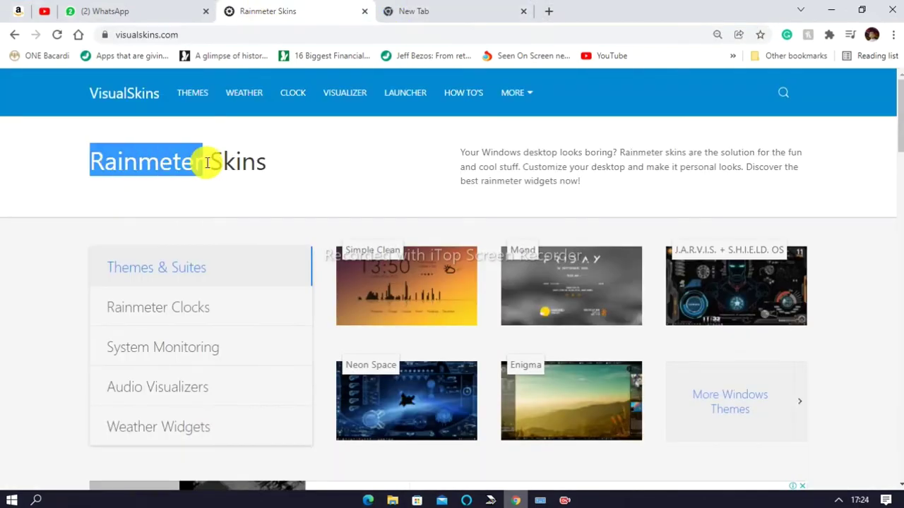
Search Google for "Rainmeter" in the new tab and open the official rainmeter.net site
{"action": "left_click", "coordinate": [417, 11]}
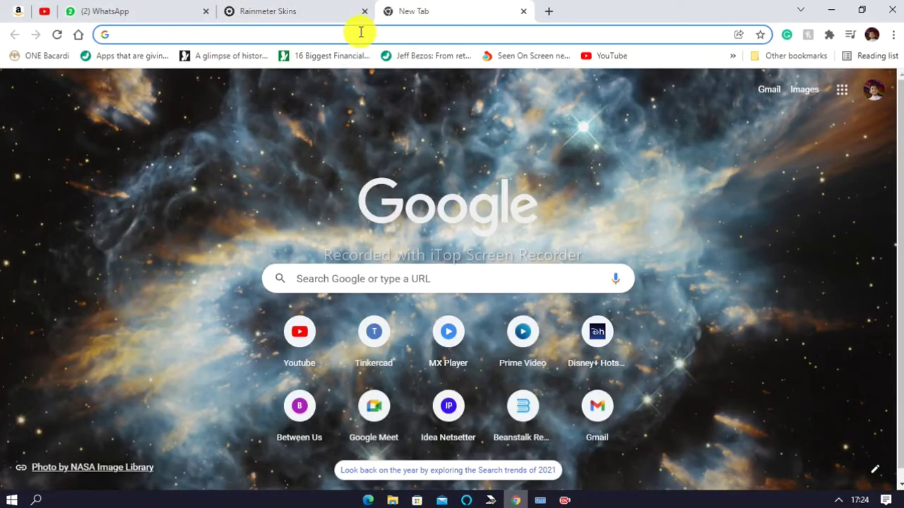
{"action": "key", "text": "ctrl+v"}
{"action": "key", "text": "Return"}
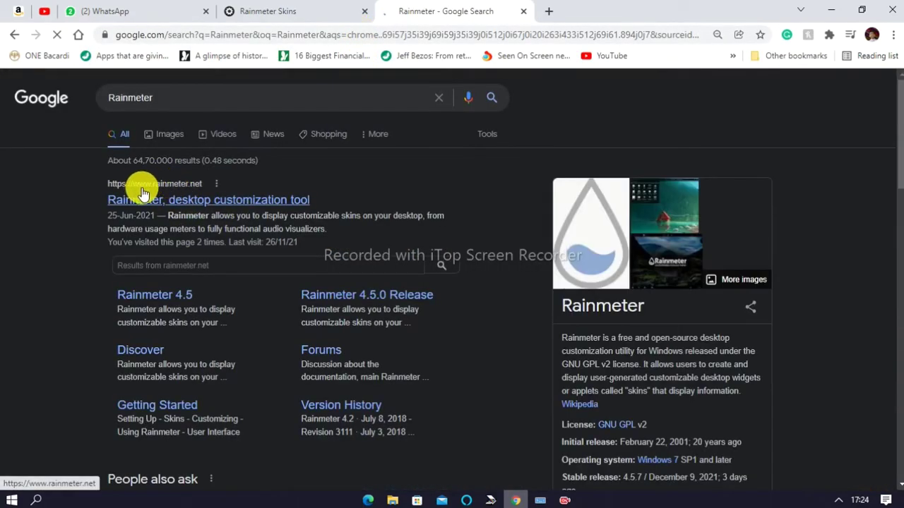
{"action": "left_click", "coordinate": [184, 201]}
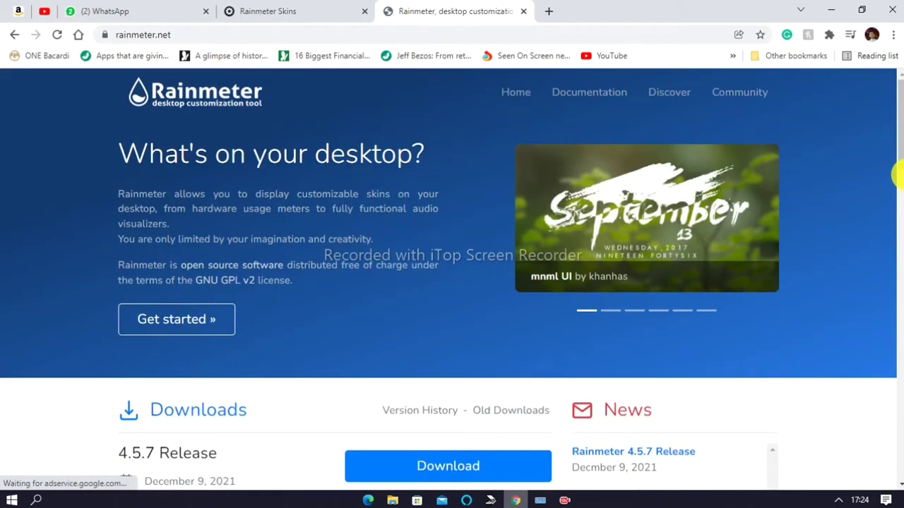
Download the Rainmeter 4.5.7 release installer from the site and minimize the browser
{"action": "scroll", "coordinate": [777, 212], "scroll_direction": "down", "scroll_amount": 3}
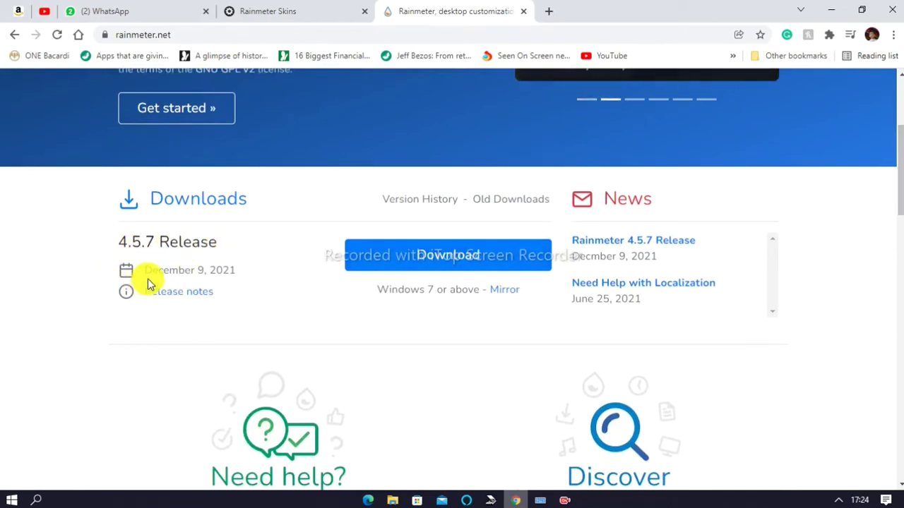
{"action": "left_click", "coordinate": [417, 262]}
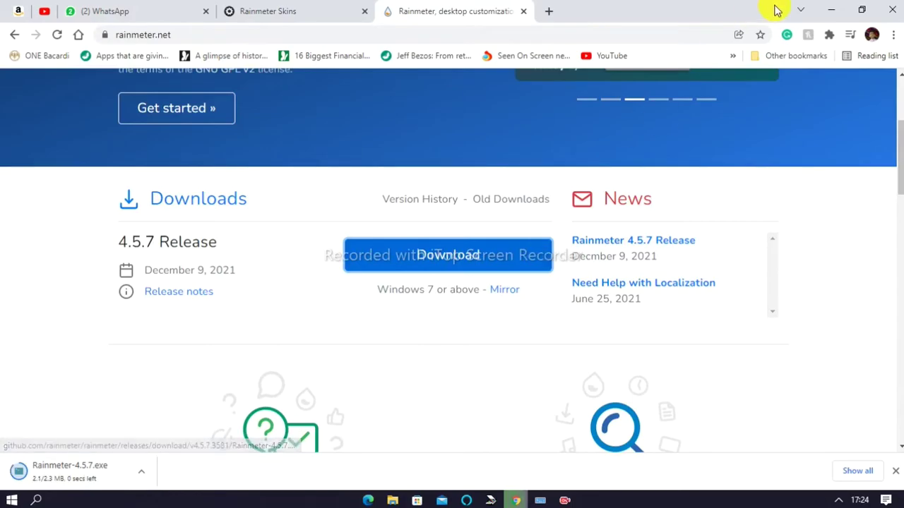
{"action": "left_click", "coordinate": [835, 9]}
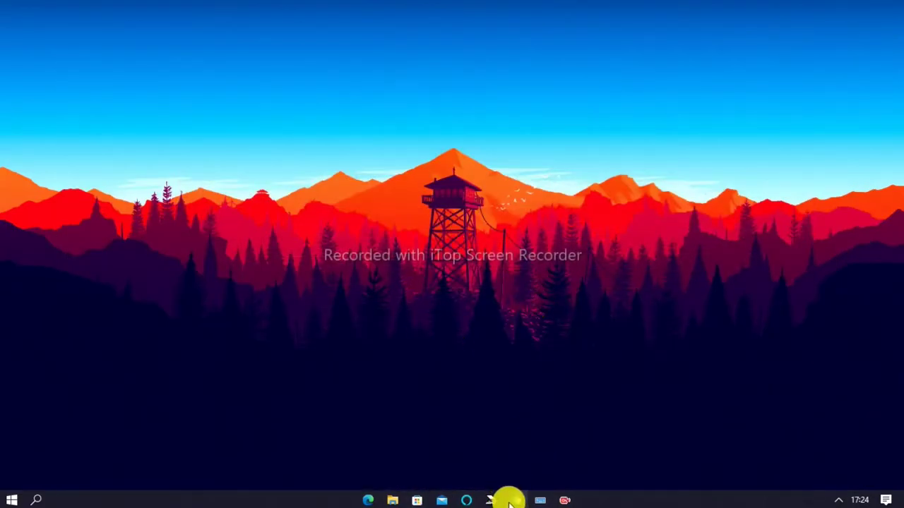
Run the Rainmeter-4.5.7 installer from the Desktop folder as a standard 64-bit installation with launch on startup, and put away the on-screen keyboard
{"action": "left_click", "coordinate": [392, 499]}
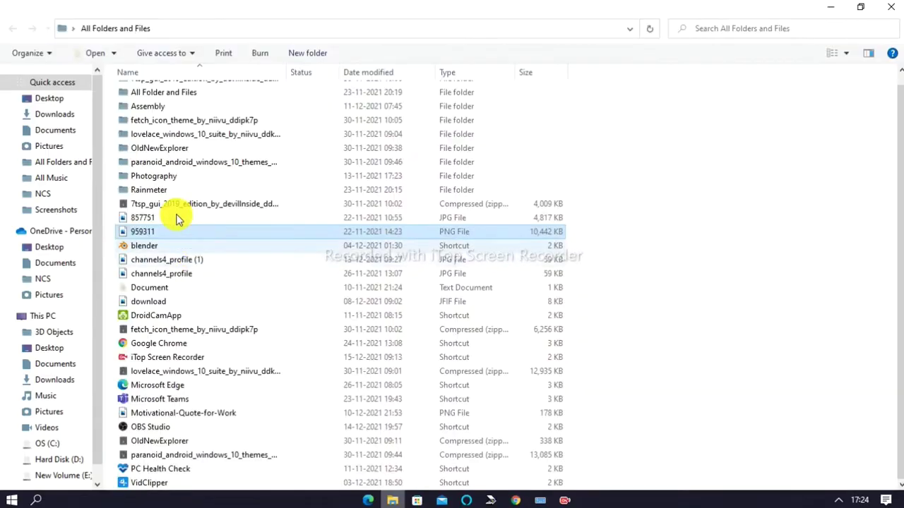
{"action": "left_click", "coordinate": [57, 98]}
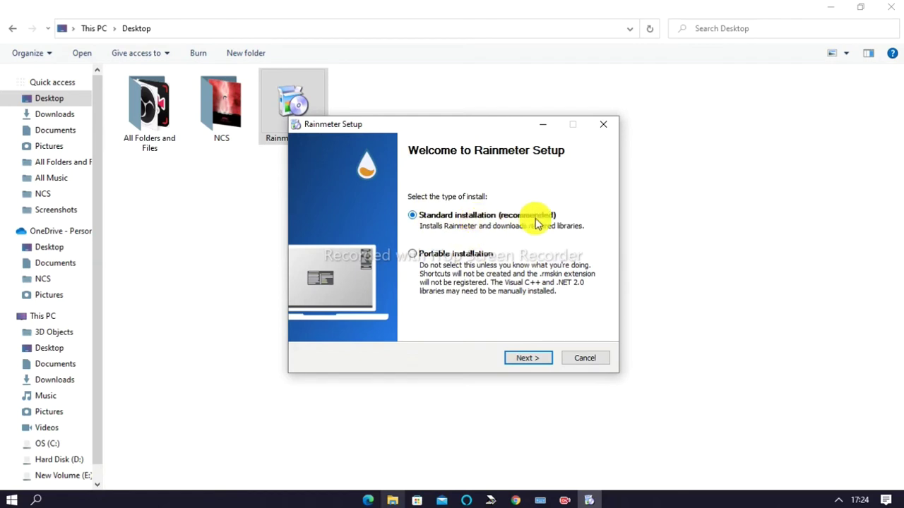
{"action": "left_click", "coordinate": [526, 362]}
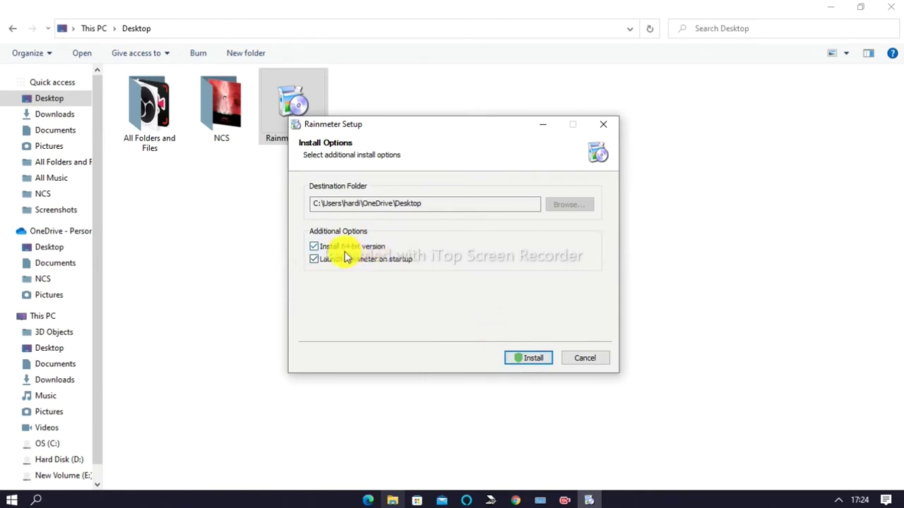
{"action": "left_click", "coordinate": [526, 358]}
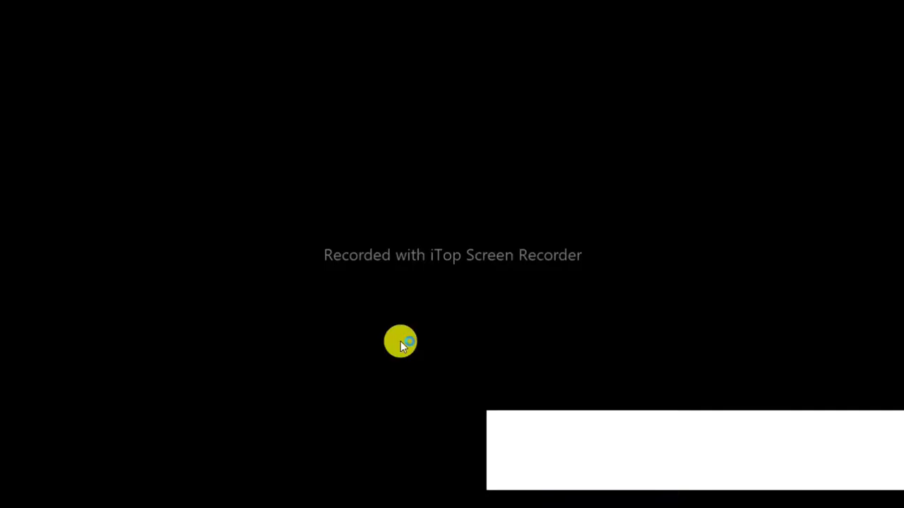
{"action": "key", "text": "ctrl+super+o"}
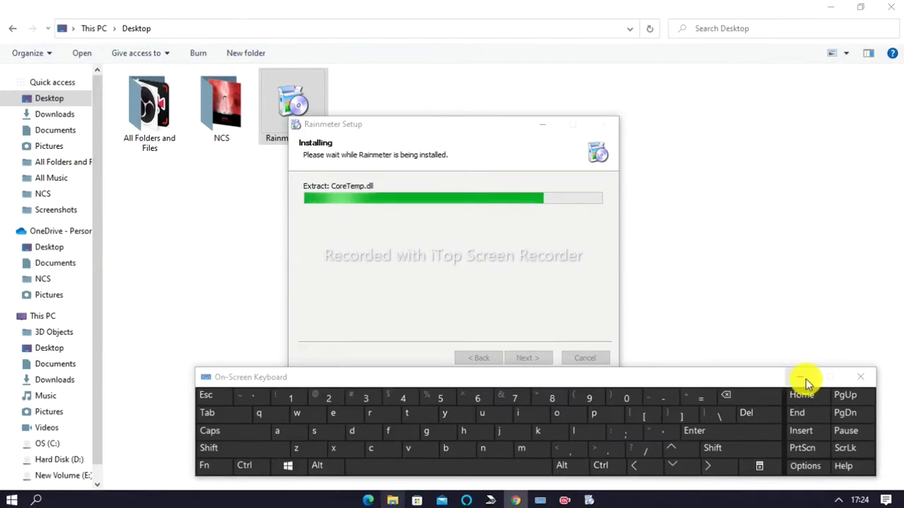
{"action": "left_click", "coordinate": [803, 379]}
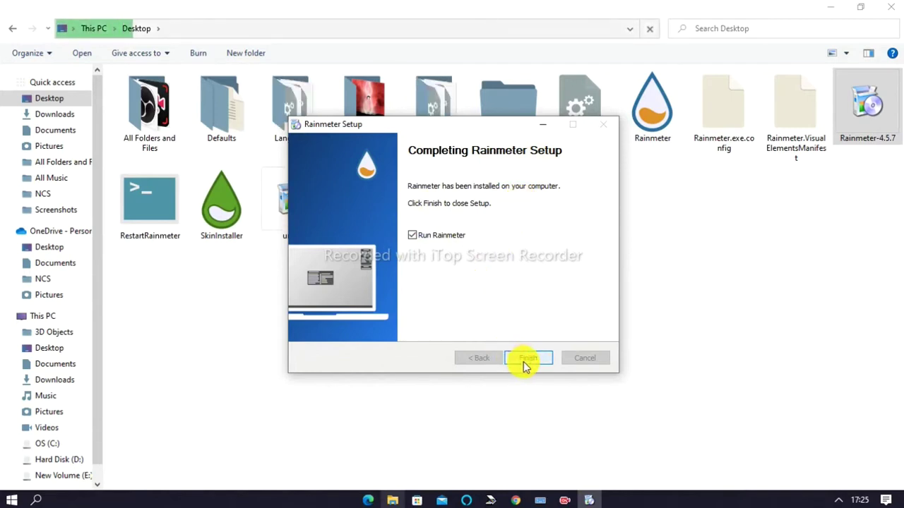
Finish the Rainmeter setup with Run Rainmeter disabled and close the Desktop folder window
{"action": "left_click", "coordinate": [434, 237]}
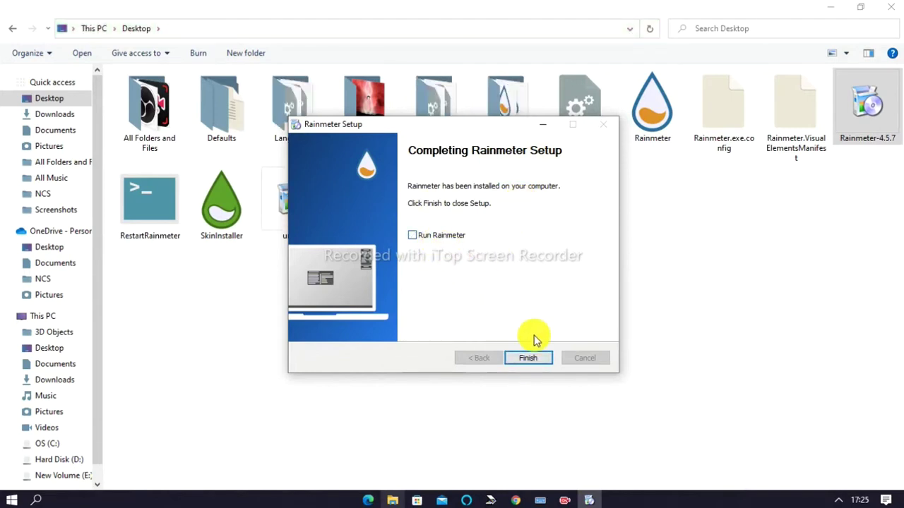
{"action": "left_click", "coordinate": [536, 358]}
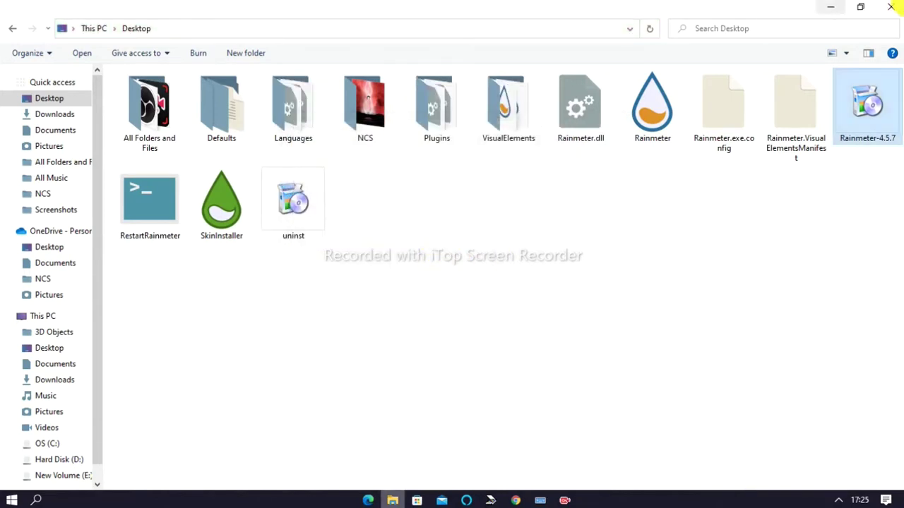
{"action": "left_click", "coordinate": [890, 7]}
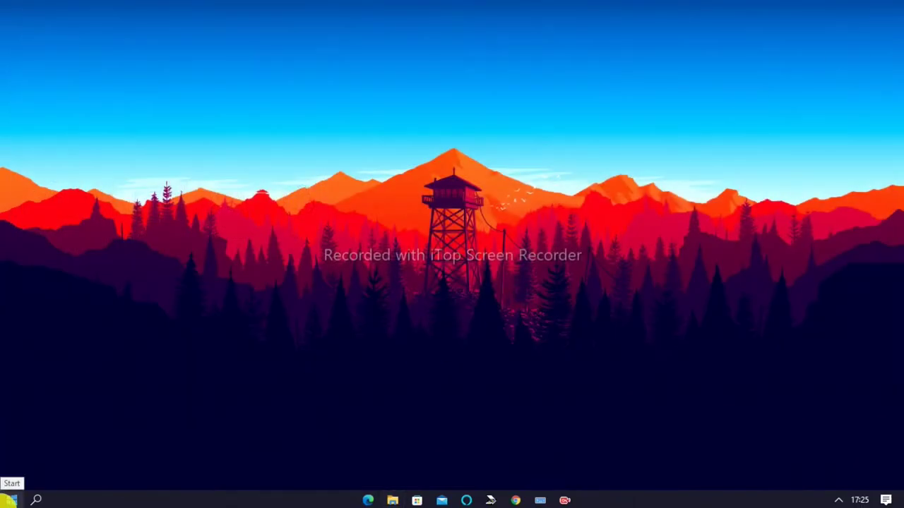
Find Rainmeter with a Windows search for "rai" and launch it
{"action": "left_click", "coordinate": [37, 498]}
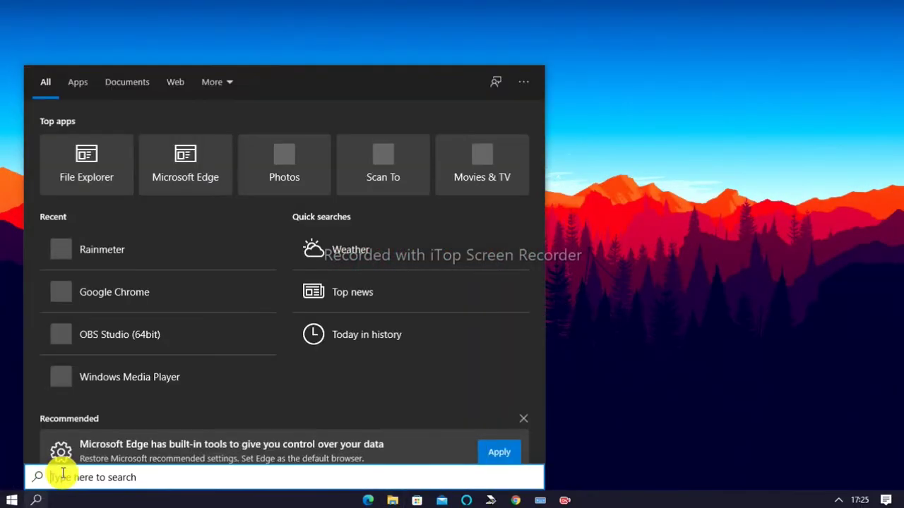
{"action": "type", "text": "ra"}
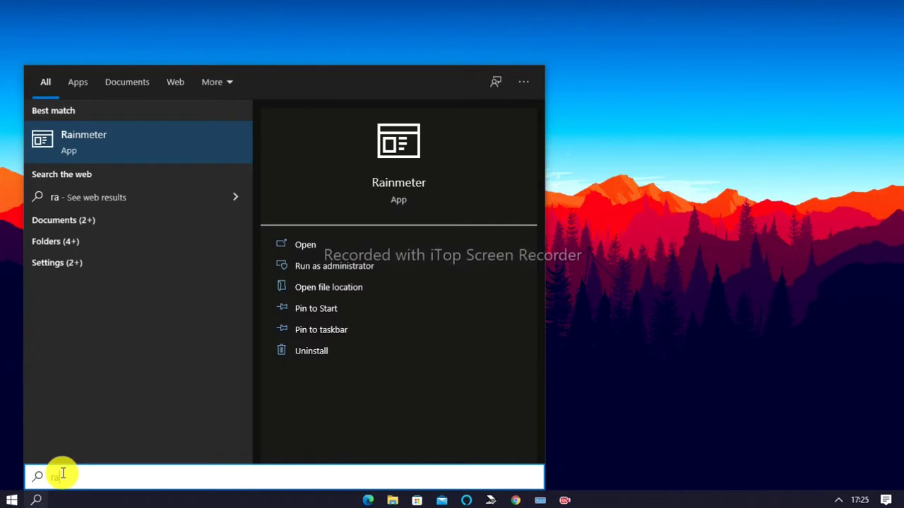
{"action": "type", "text": "i"}
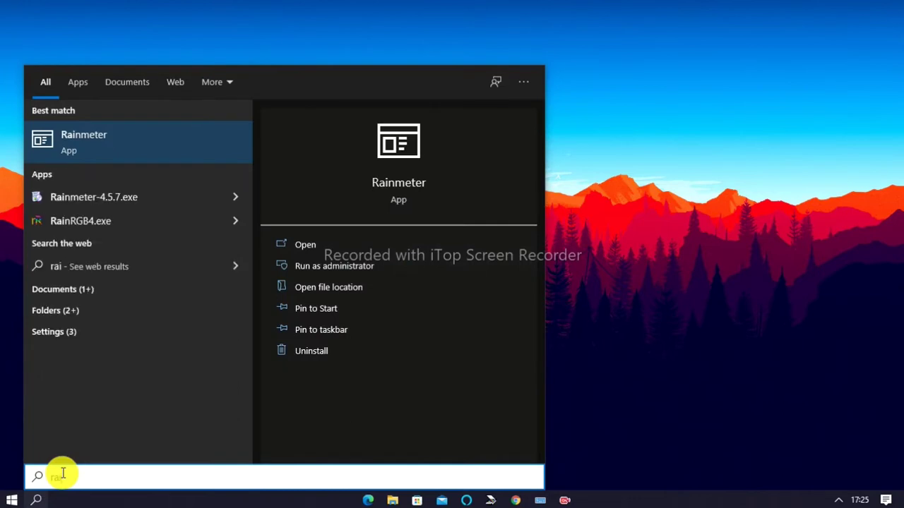
{"action": "key", "text": "Return"}
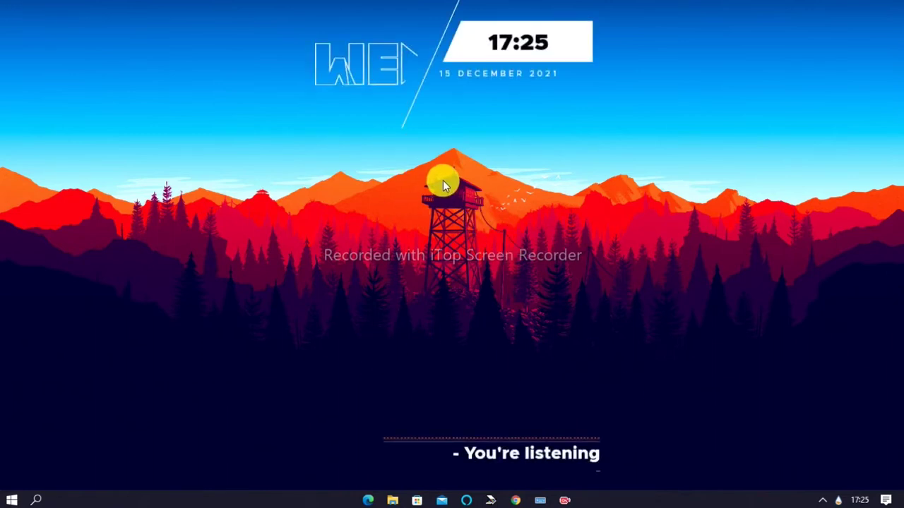
Open the Skins folder inside the Rainmeter folder under Documents in File Explorer
{"action": "left_click", "coordinate": [393, 500]}
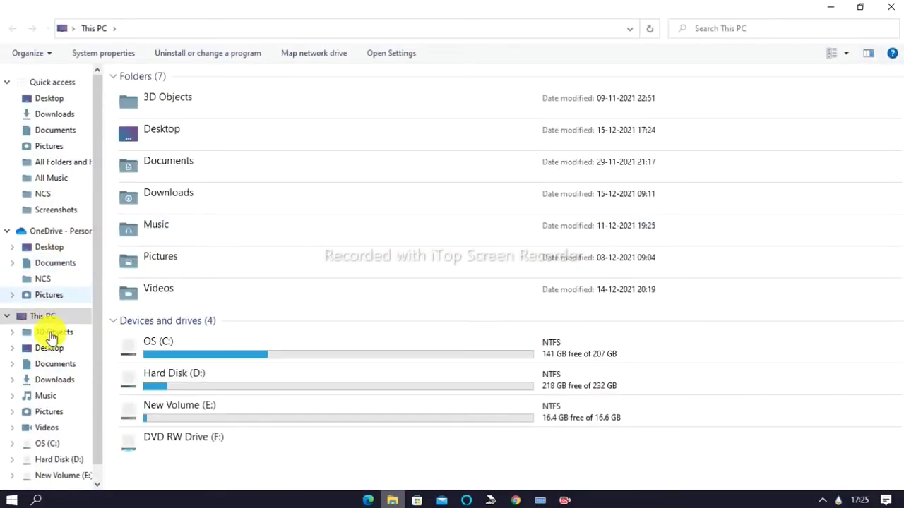
{"action": "left_click", "coordinate": [55, 363]}
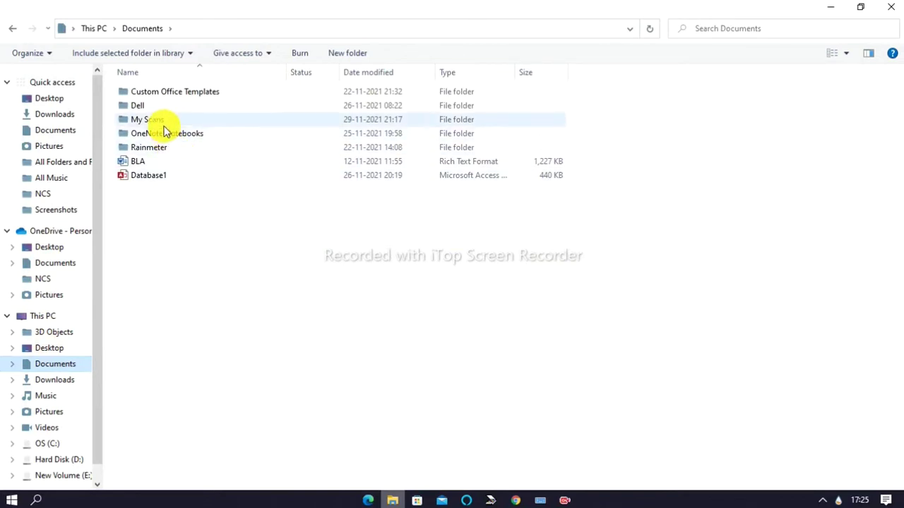
{"action": "left_click", "coordinate": [161, 144]}
{"action": "double_click", "coordinate": [161, 145]}
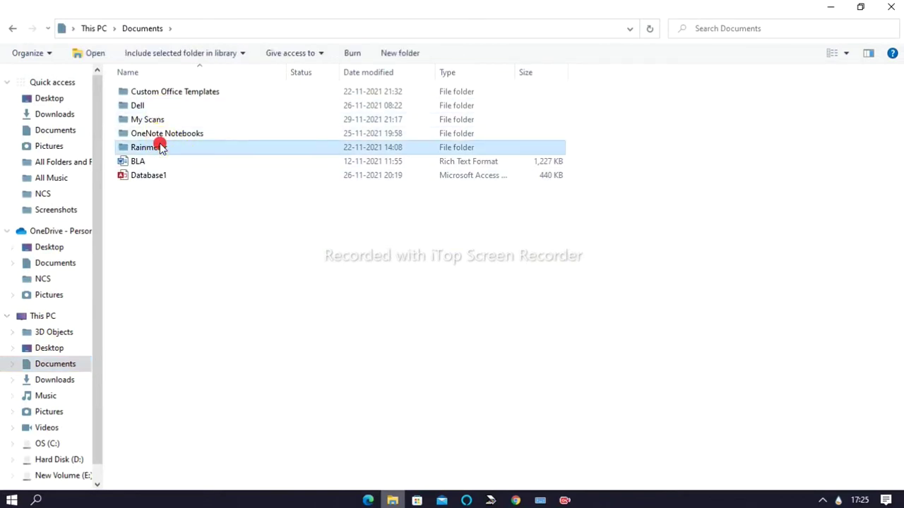
{"action": "double_click", "coordinate": [147, 92]}
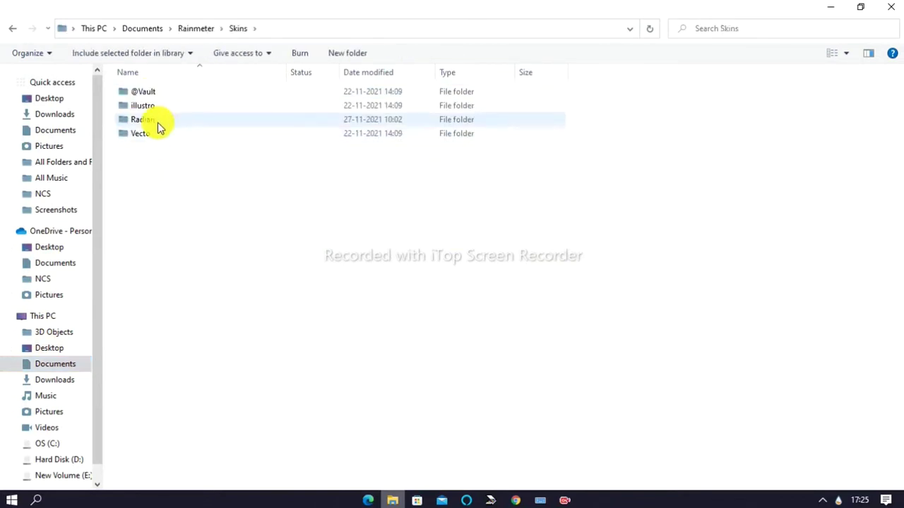
Try to delete the Radian and Vecto skin folders together
{"action": "left_click", "coordinate": [147, 119]}
{"action": "left_click", "coordinate": [155, 134], "text": "shift"}
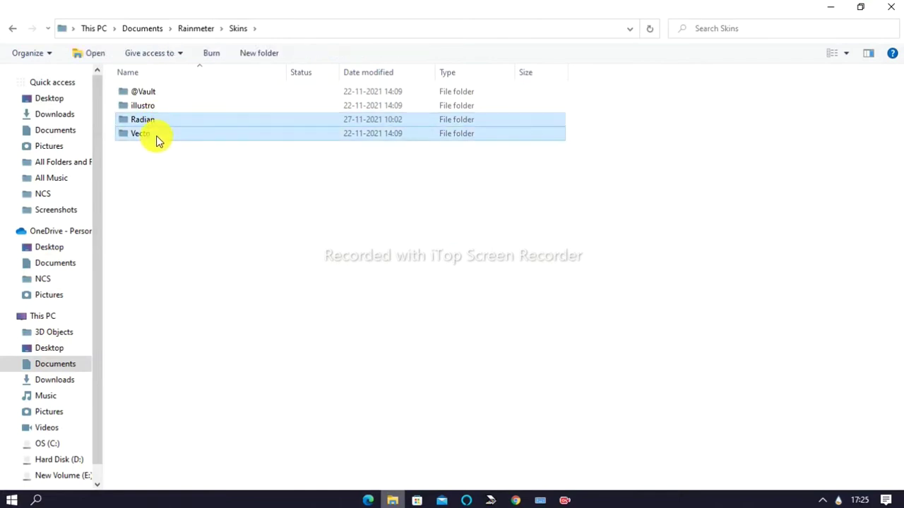
{"action": "key", "text": "Delete"}
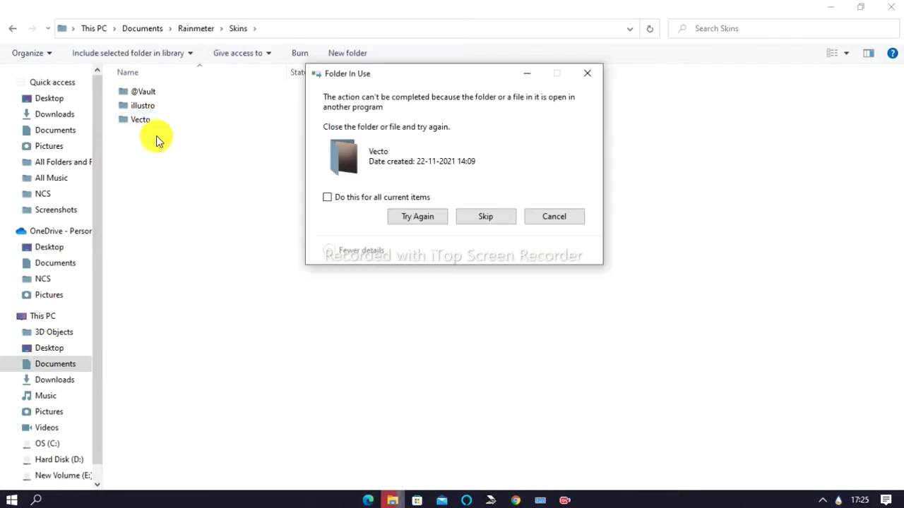
Exit Rainmeter, dismiss the Folder In Use dialog, and delete the Vecto skin folder
{"action": "right_click", "coordinate": [828, 500]}
{"action": "left_click", "coordinate": [825, 486]}
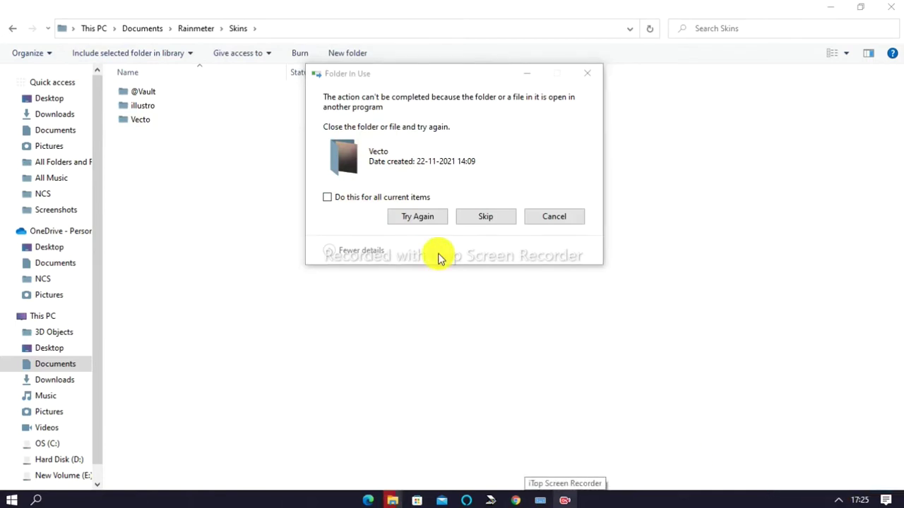
{"action": "left_click", "coordinate": [430, 220]}
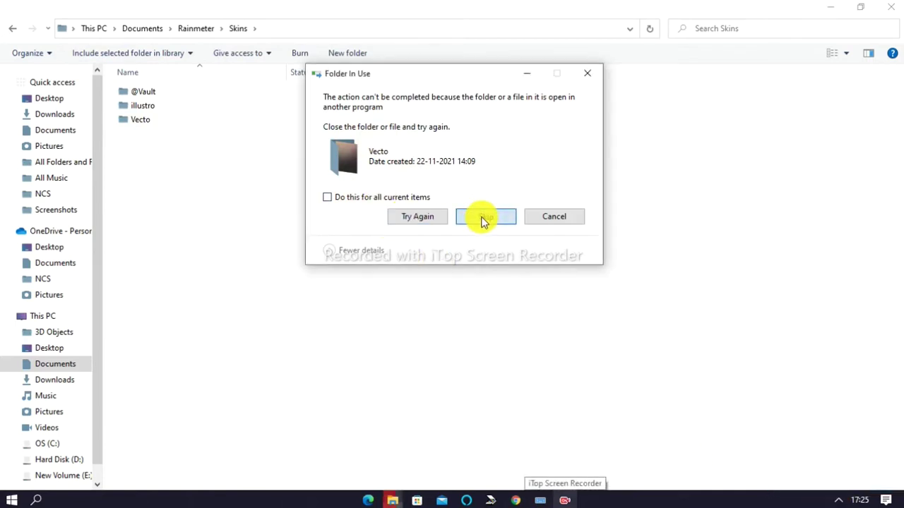
{"action": "left_click", "coordinate": [136, 128]}
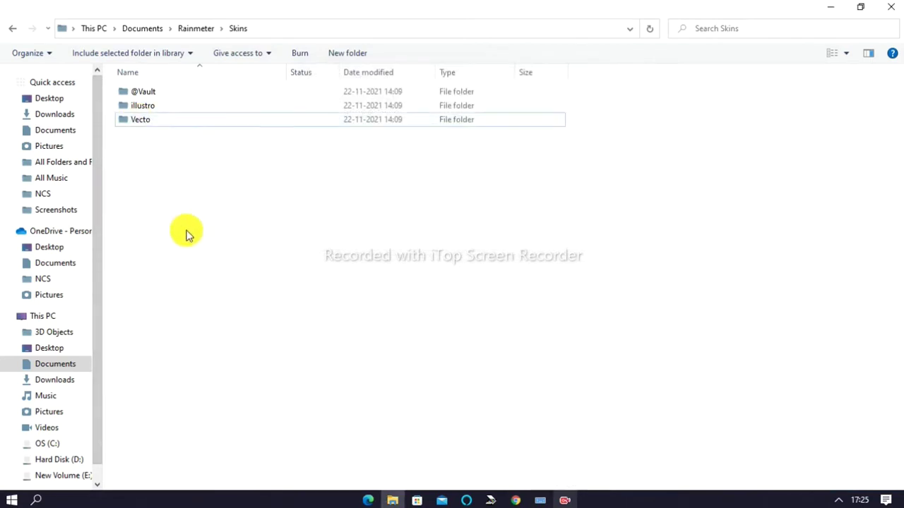
{"action": "left_click", "coordinate": [138, 122]}
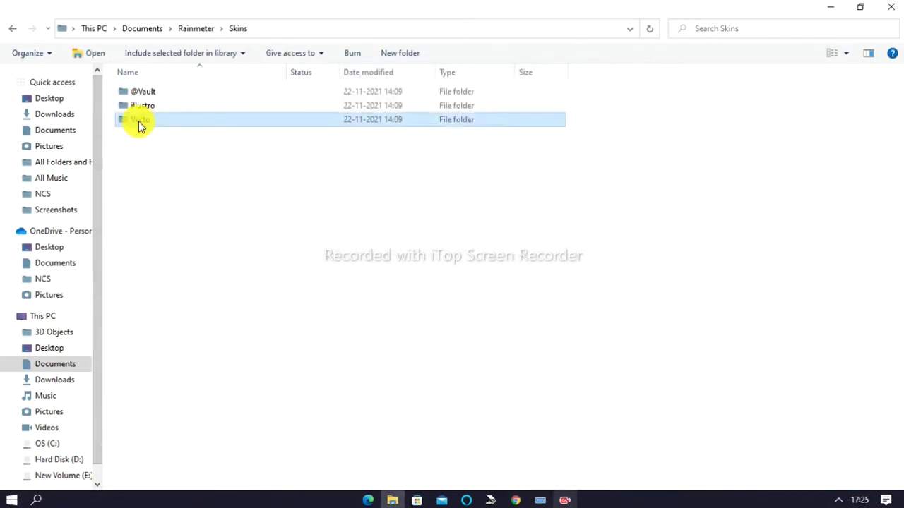
{"action": "key", "text": "Delete"}
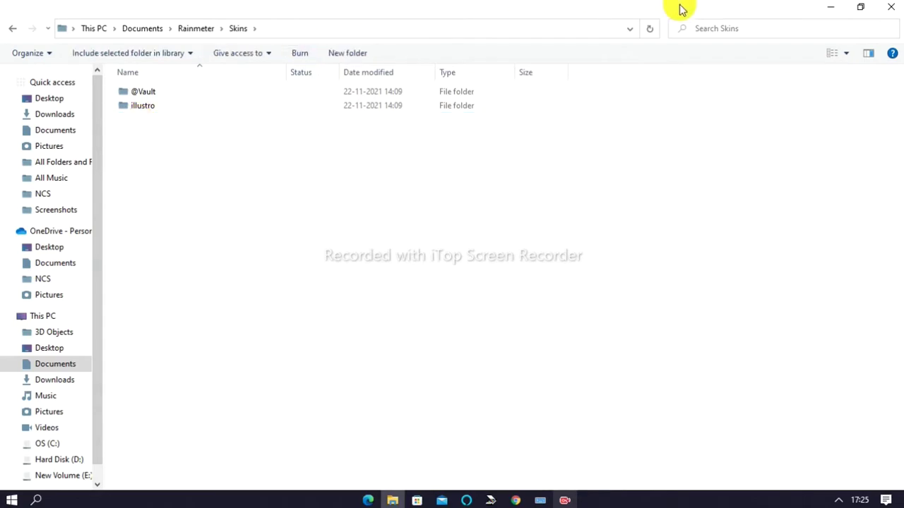
Minimize the Skins folder window and start Rainmeter again through a Windows search for "rai"
{"action": "left_click", "coordinate": [831, 7]}
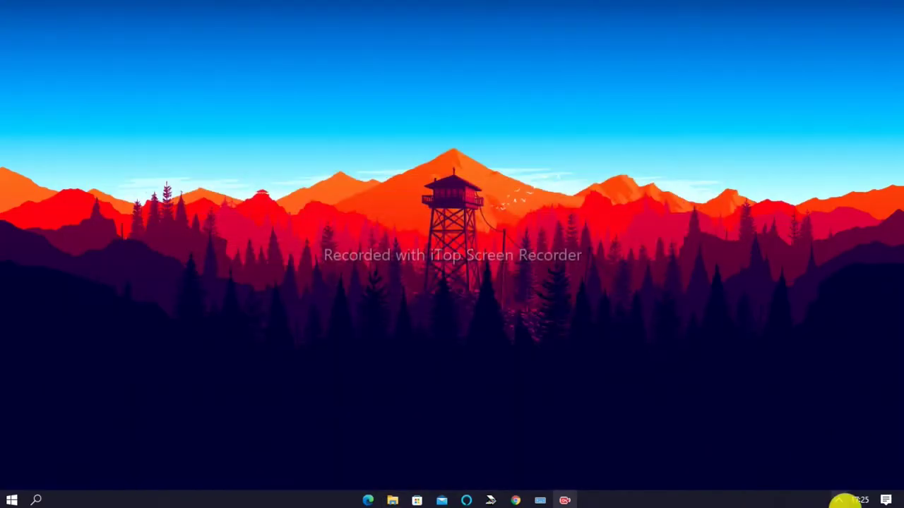
{"action": "left_click", "coordinate": [839, 500]}
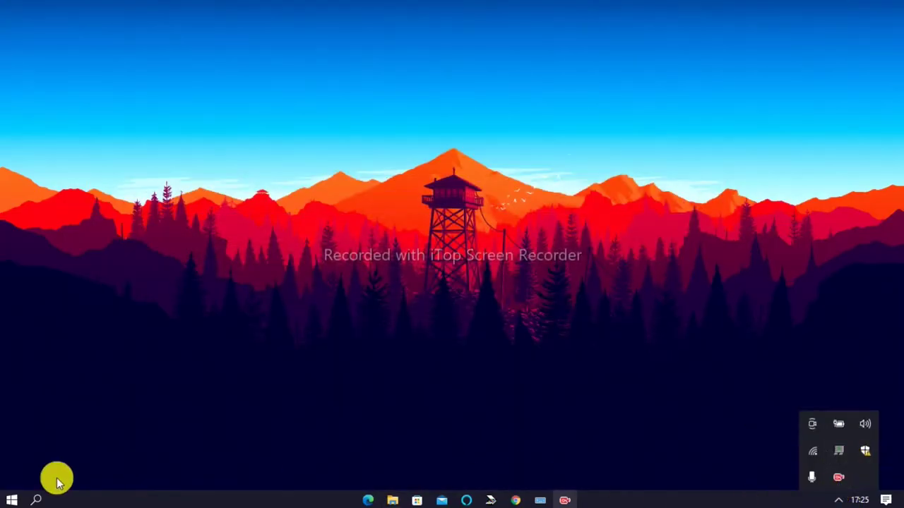
{"action": "left_click", "coordinate": [37, 499]}
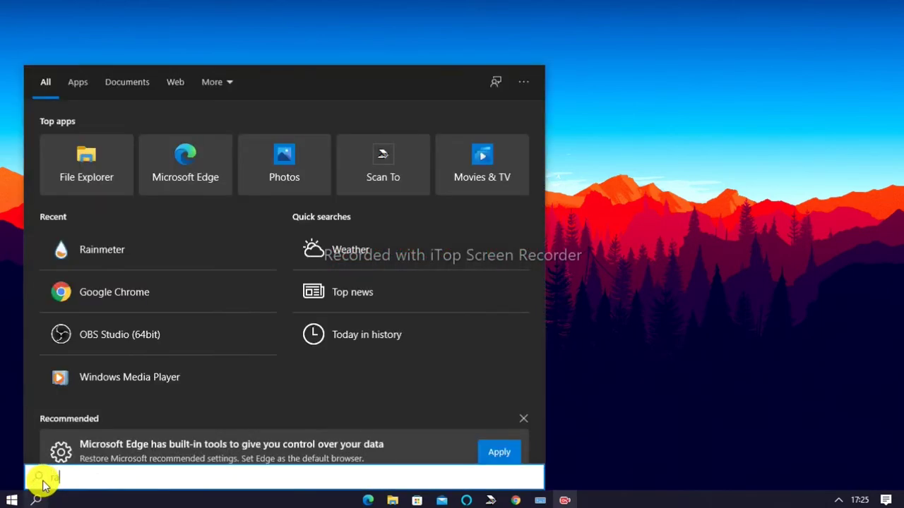
{"action": "type", "text": "rai"}
{"action": "key", "text": "Return"}
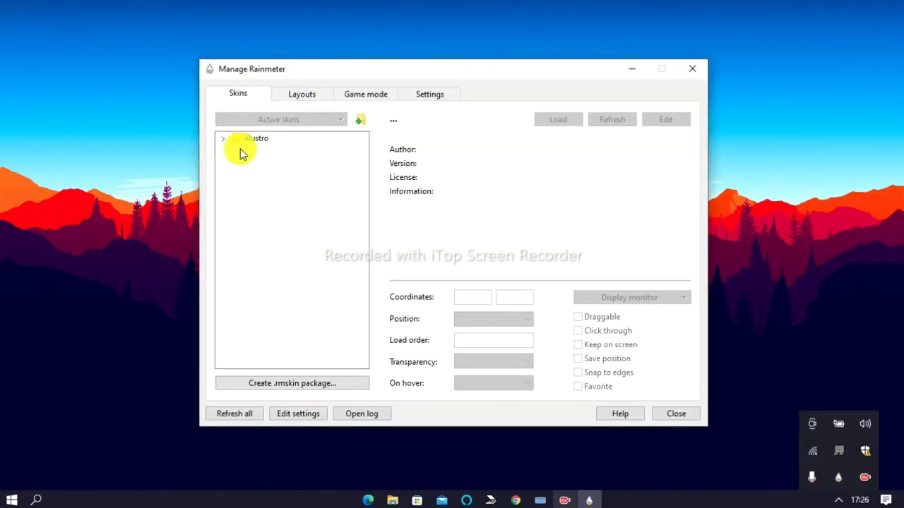
Load the Welcome.ini skin from the Welcome folder of the illustro suite in Manage Rainmeter
{"action": "left_click", "coordinate": [299, 185]}
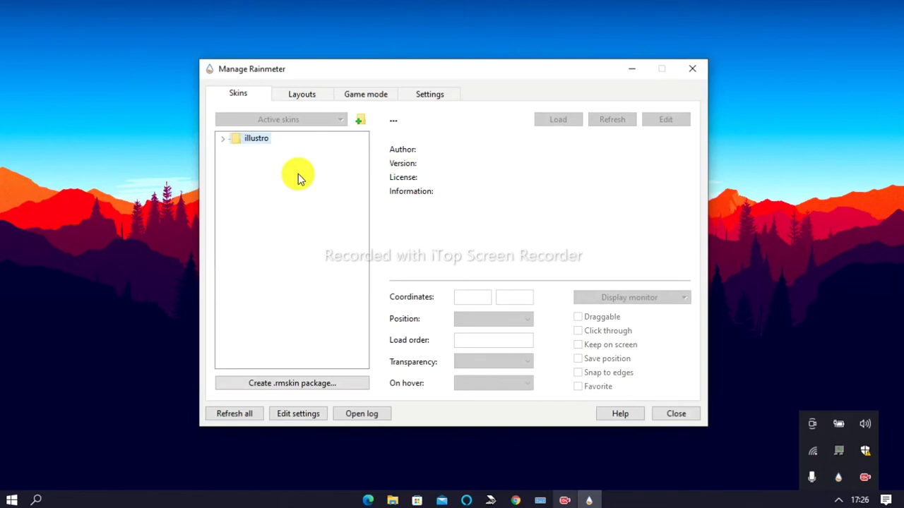
{"action": "left_click", "coordinate": [222, 139]}
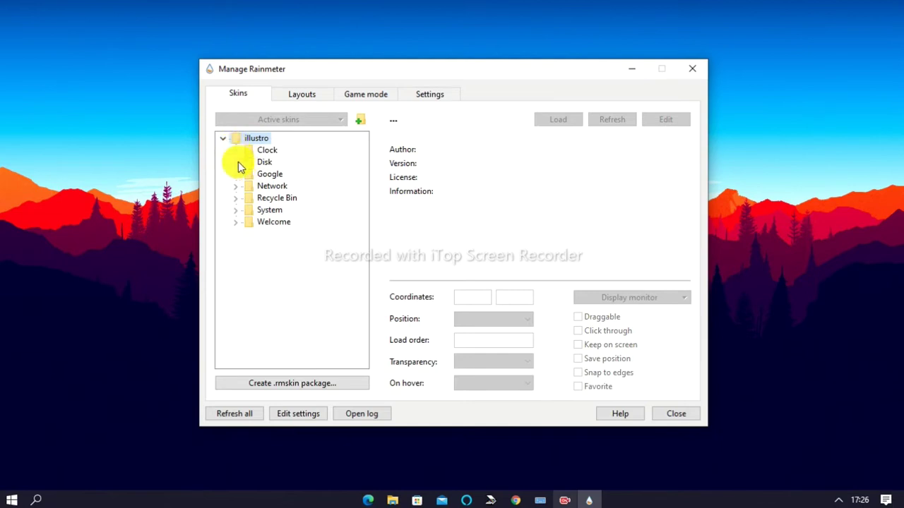
{"action": "left_click", "coordinate": [235, 223]}
{"action": "left_click", "coordinate": [279, 235]}
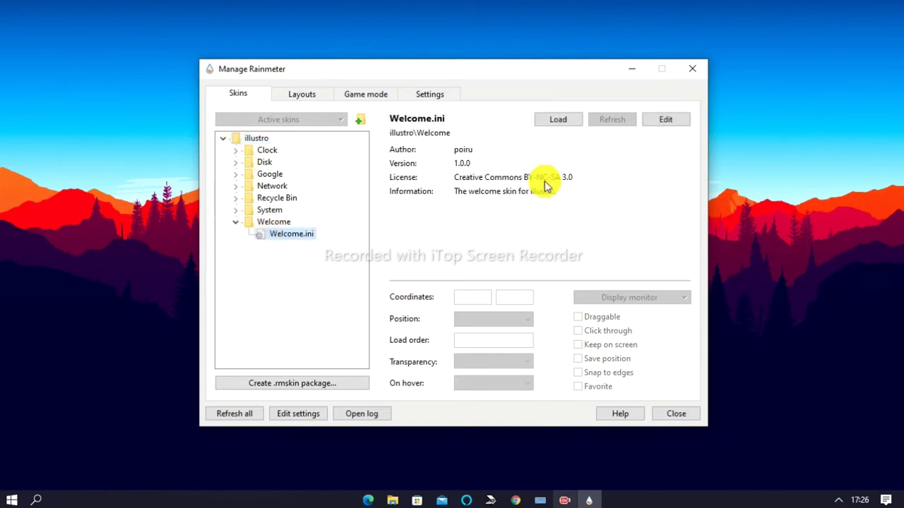
{"action": "left_click", "coordinate": [558, 124]}
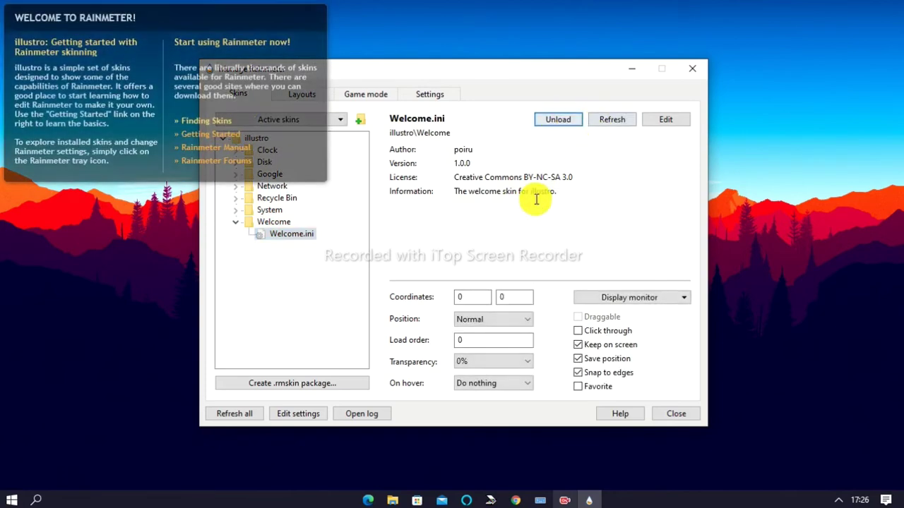
Unload the Welcome.ini skin in Manage Rainmeter
{"action": "left_click", "coordinate": [555, 121]}
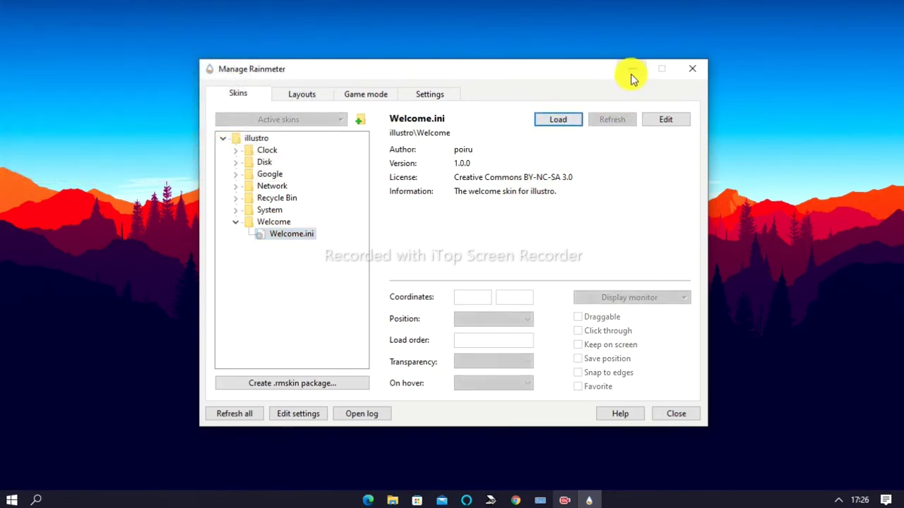
Load the Clock.ini skin from illustro's Clock folder and unload it again
{"action": "left_click", "coordinate": [232, 151]}
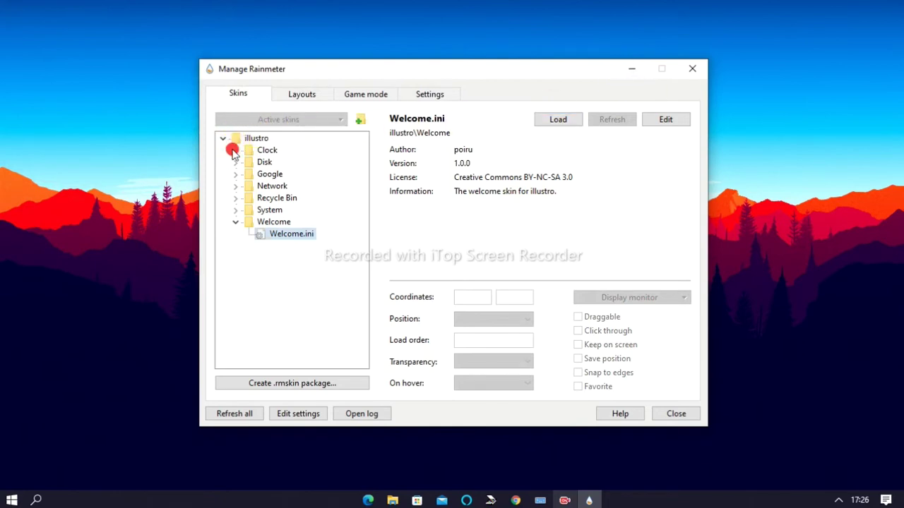
{"action": "left_click", "coordinate": [288, 164]}
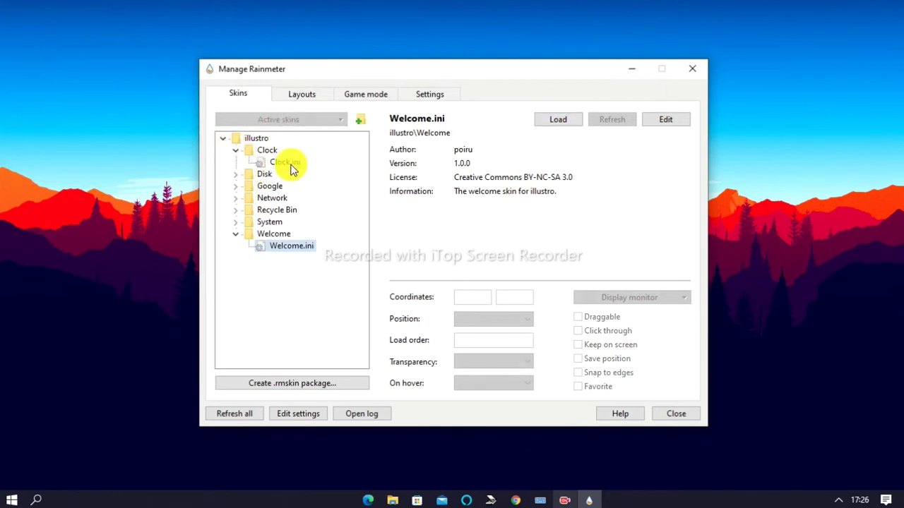
{"action": "left_click", "coordinate": [558, 120]}
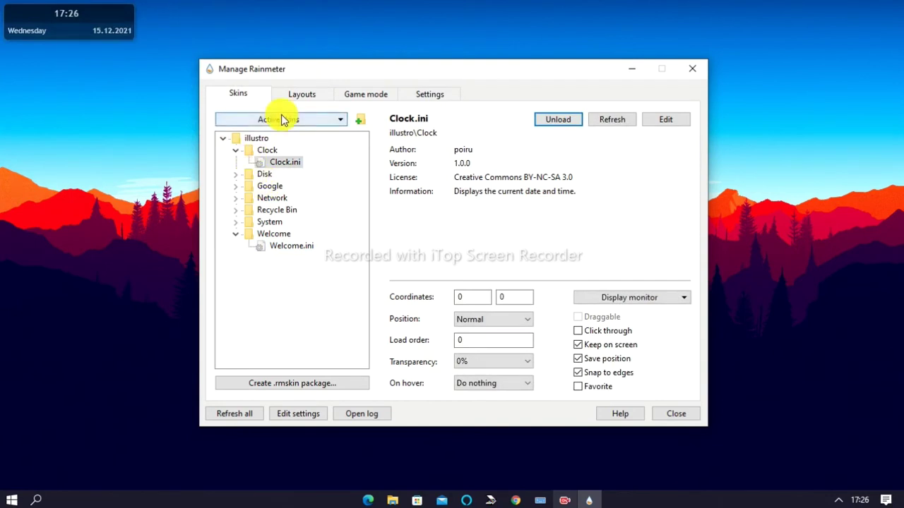
{"action": "left_click", "coordinate": [565, 120]}
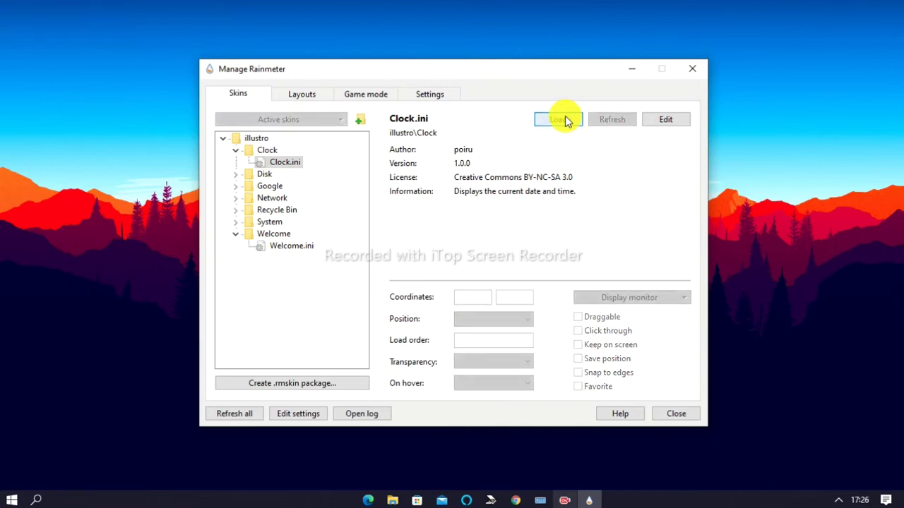
Minimize Manage Rainmeter, switch to Chrome, search the VisualSkins site for "vecto", and clear the search text
{"action": "left_click", "coordinate": [632, 70]}
{"action": "left_click", "coordinate": [515, 500]}
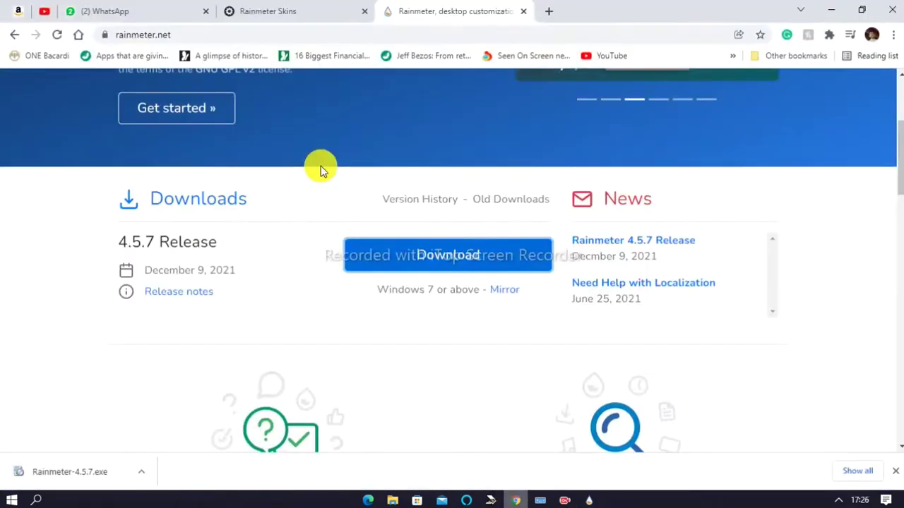
{"action": "key", "text": "ctrl+shift+Tab"}
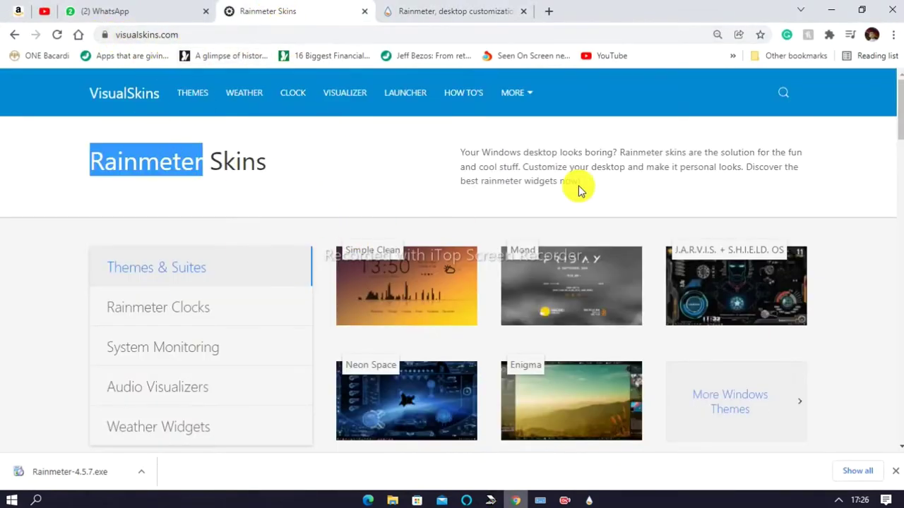
{"action": "left_click", "coordinate": [784, 103]}
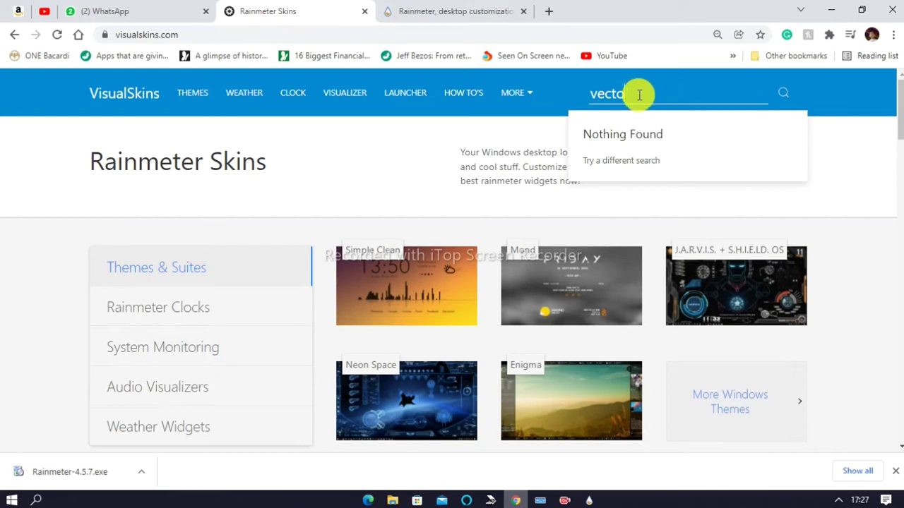
{"action": "left_click_drag", "start_coordinate": [635, 93], "coordinate": [584, 93]}
{"action": "key", "text": "BackSpace"}
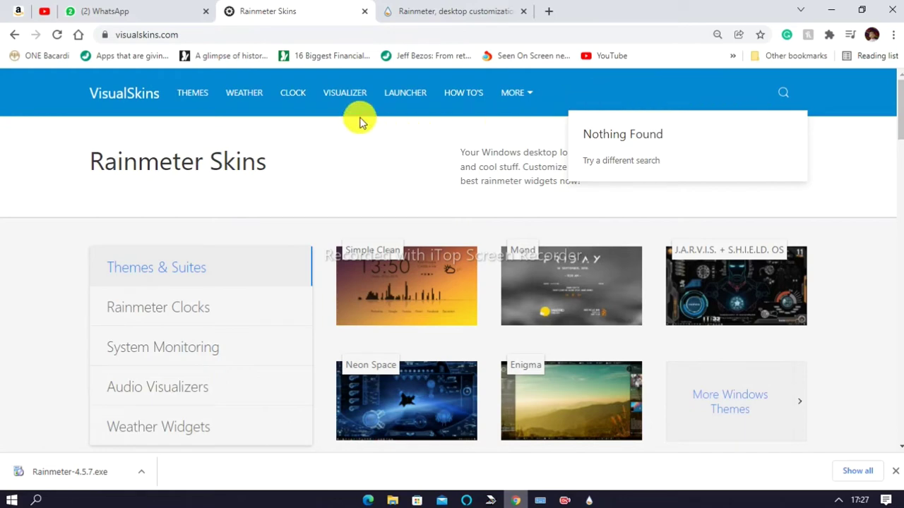
Open the VisualSkins Themes page, close the advertisement, and look through the available Rainmeter themes
{"action": "left_click", "coordinate": [202, 95]}
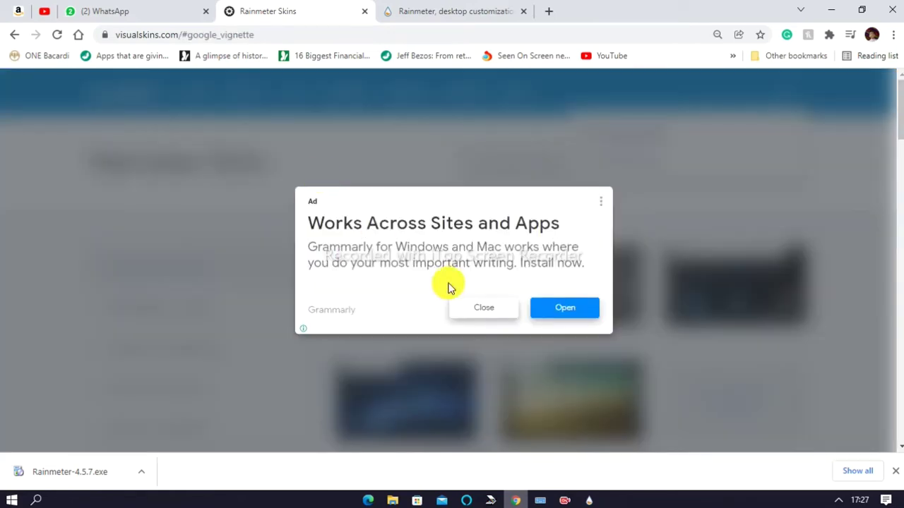
{"action": "left_click", "coordinate": [474, 308]}
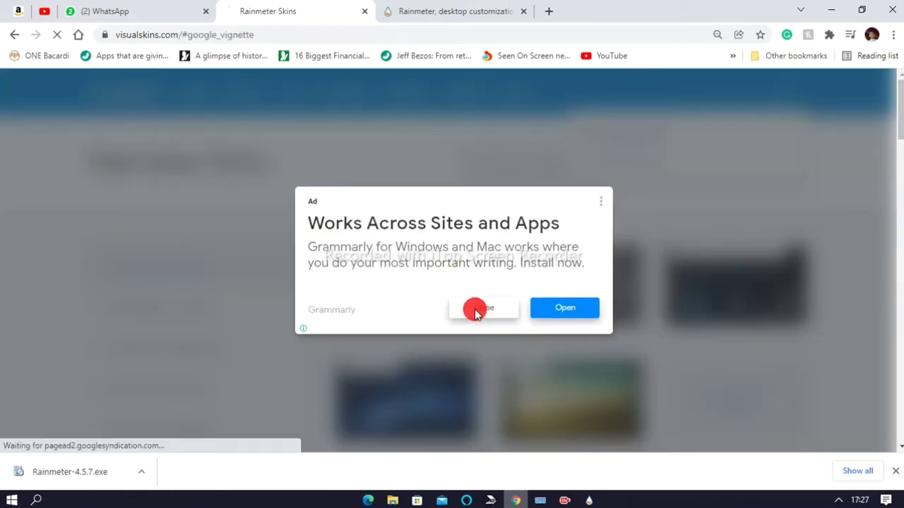
{"action": "scroll", "coordinate": [888, 267], "scroll_direction": "down", "scroll_amount": 6}
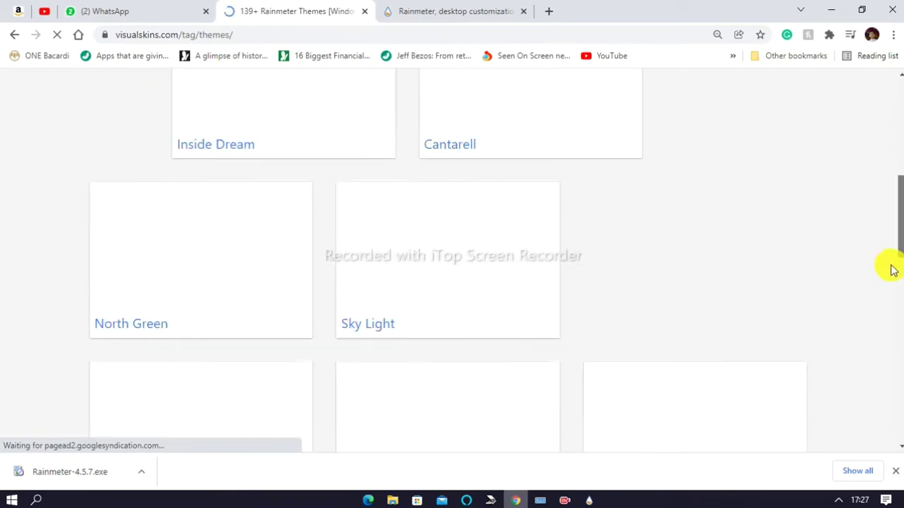
{"action": "scroll", "coordinate": [888, 262], "scroll_direction": "up", "scroll_amount": 4}
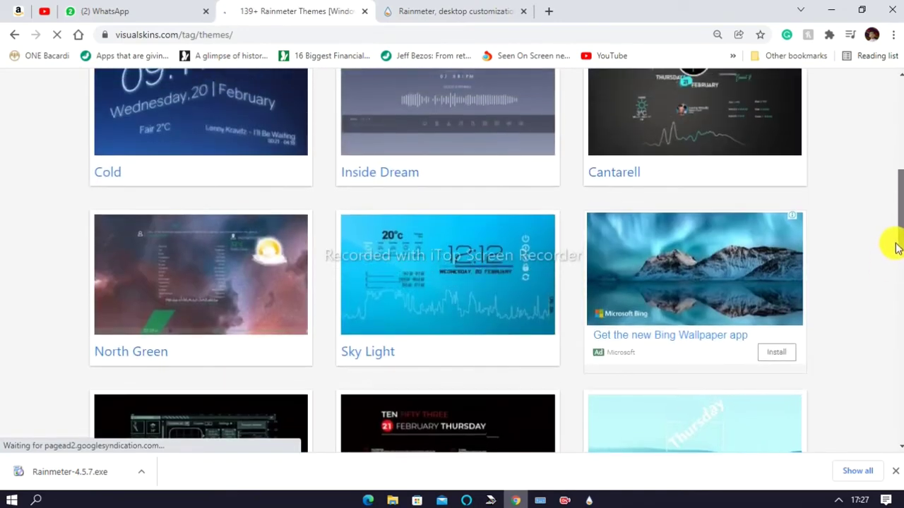
{"action": "scroll", "coordinate": [893, 211], "scroll_direction": "down", "scroll_amount": 8}
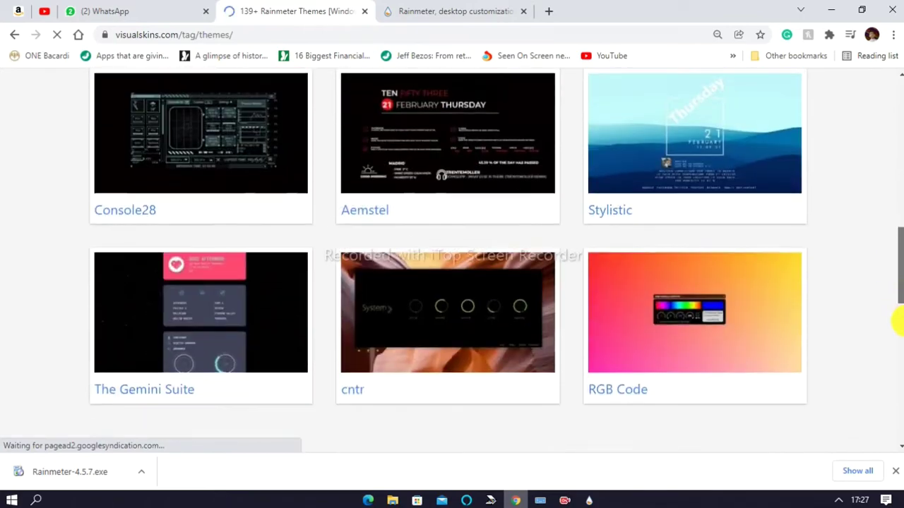
{"action": "scroll", "coordinate": [897, 354], "scroll_direction": "down", "scroll_amount": 5}
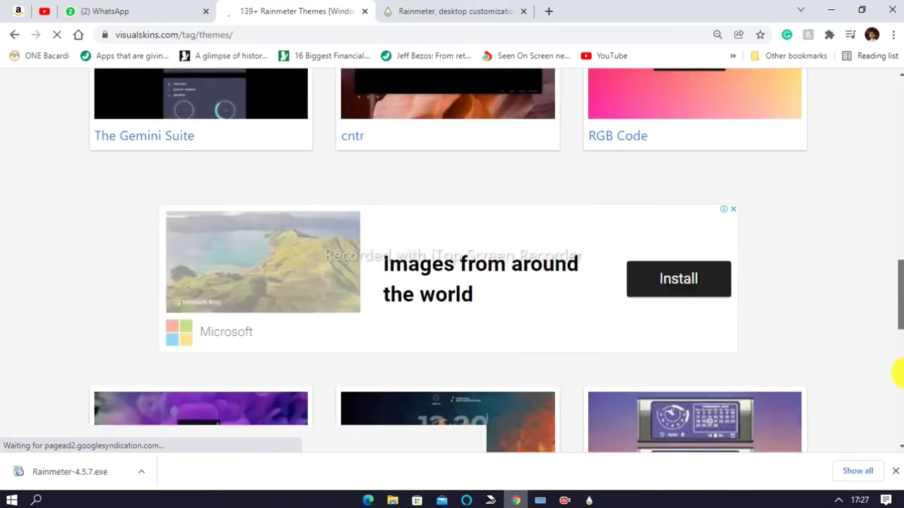
{"action": "scroll", "coordinate": [897, 389], "scroll_direction": "down", "scroll_amount": 4}
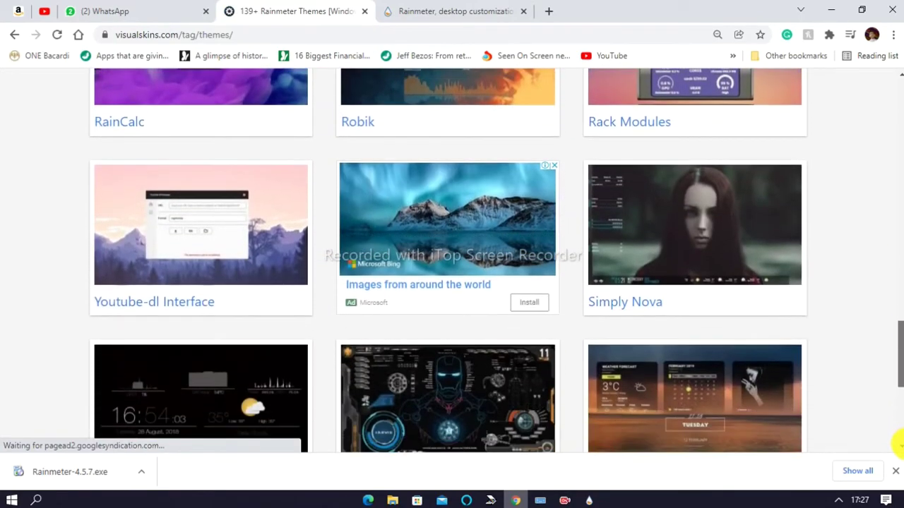
{"action": "scroll", "coordinate": [898, 445], "scroll_direction": "down", "scroll_amount": 1}
{"action": "left_click_drag", "start_coordinate": [899, 368], "coordinate": [898, 111]}
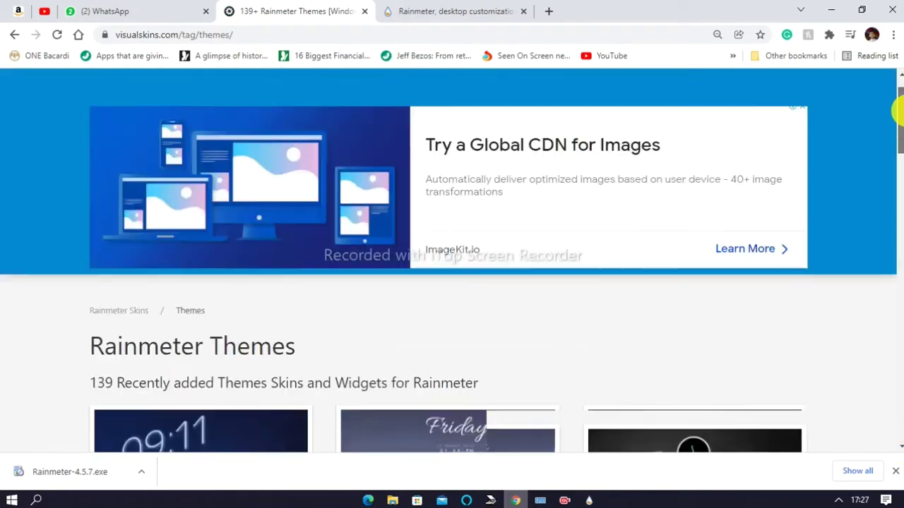
Search Google for "vecto rainmeter" in a new tab and open the Vecto page on windowscustomization.com
{"action": "left_click", "coordinate": [550, 10]}
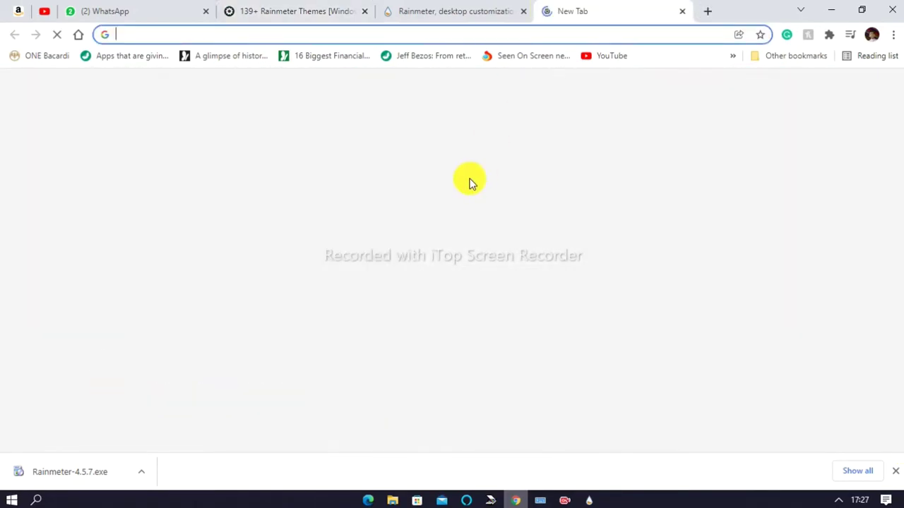
{"action": "type", "text": "vec"}
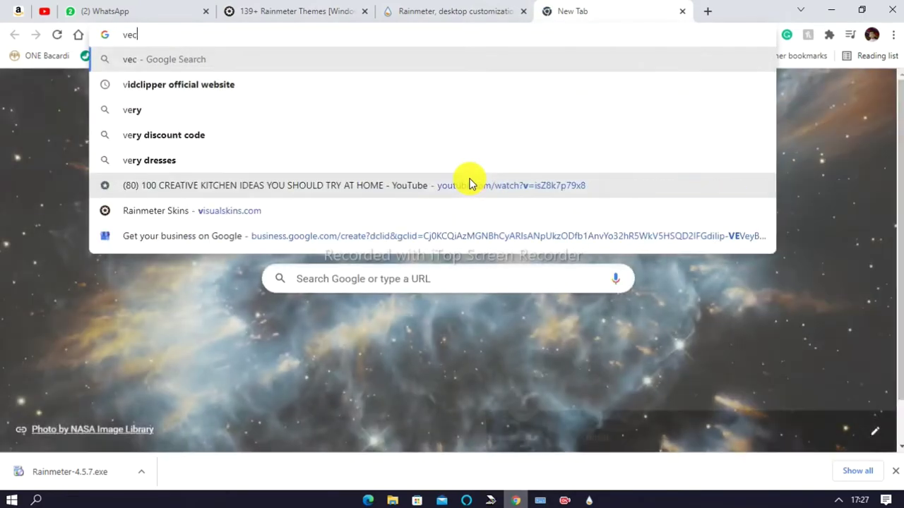
{"action": "type", "text": "t"}
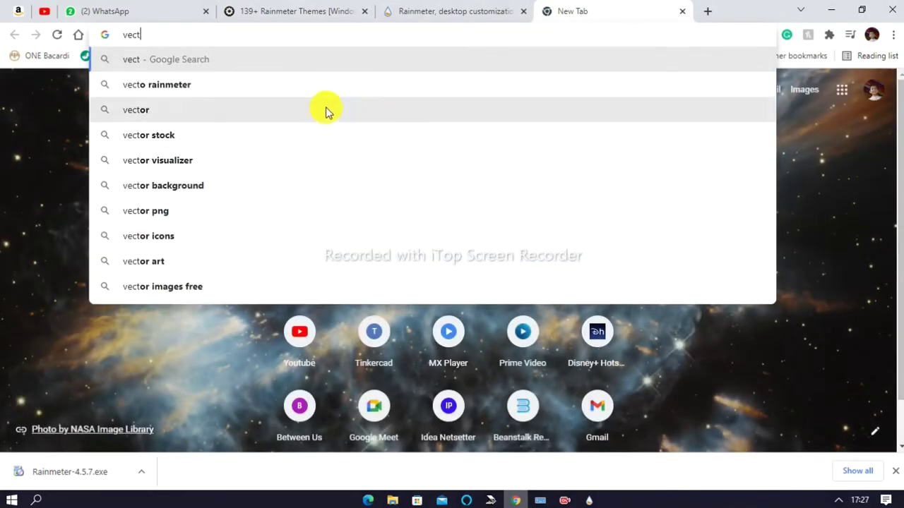
{"action": "left_click", "coordinate": [313, 84]}
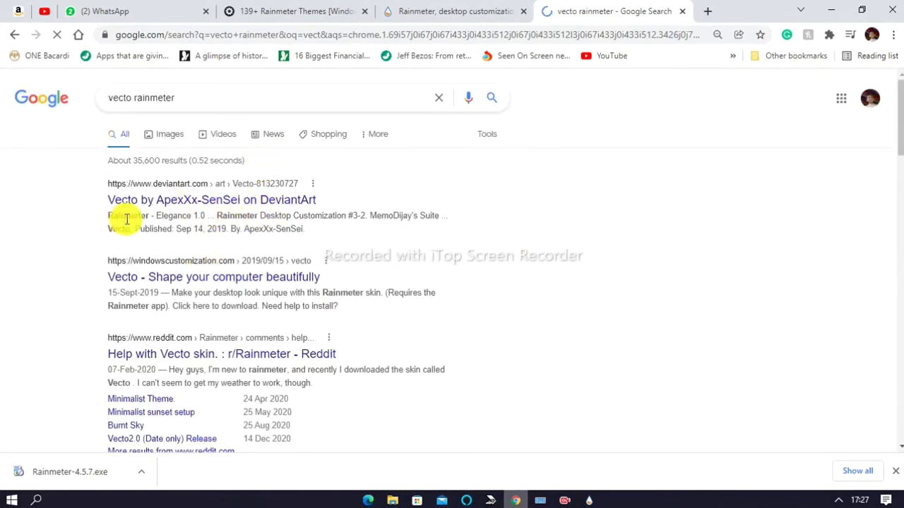
{"action": "left_click", "coordinate": [145, 278]}
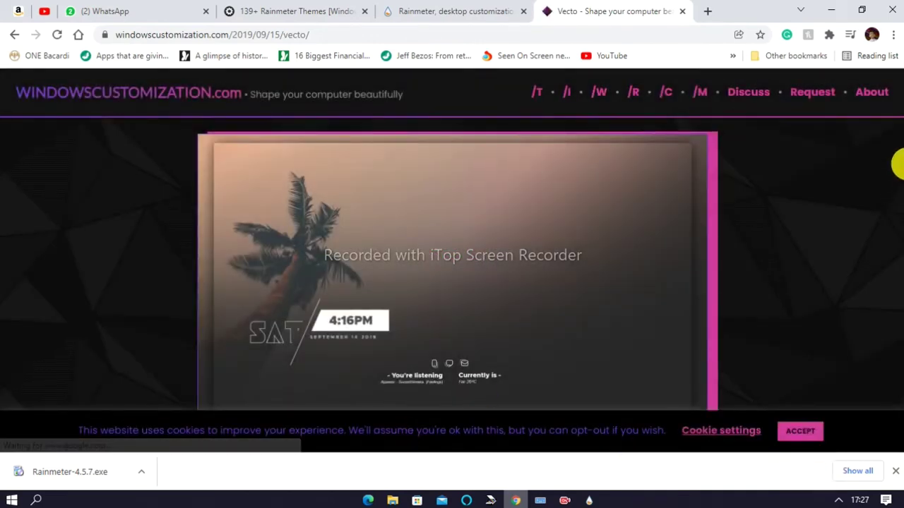
Follow the Vecto page's download link to DeviantArt and download the skin file
{"action": "left_click_drag", "start_coordinate": [898, 132], "coordinate": [898, 269]}
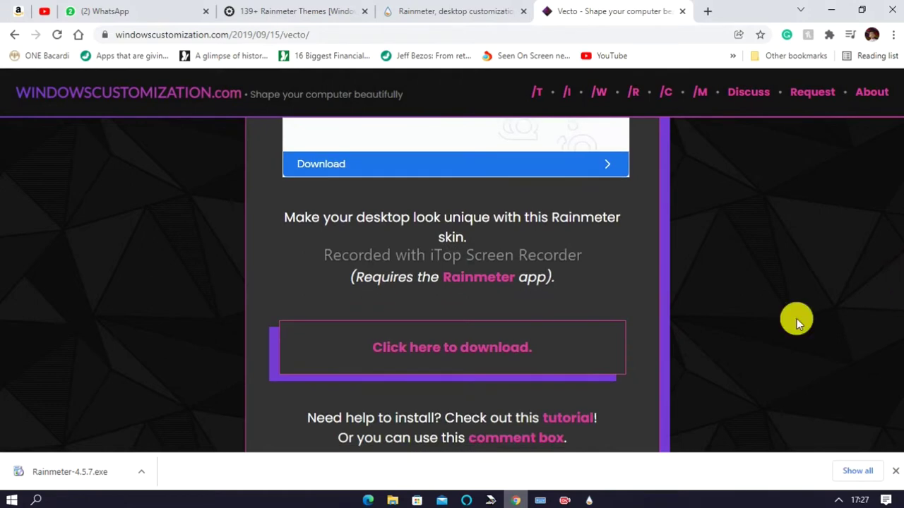
{"action": "left_click", "coordinate": [493, 353]}
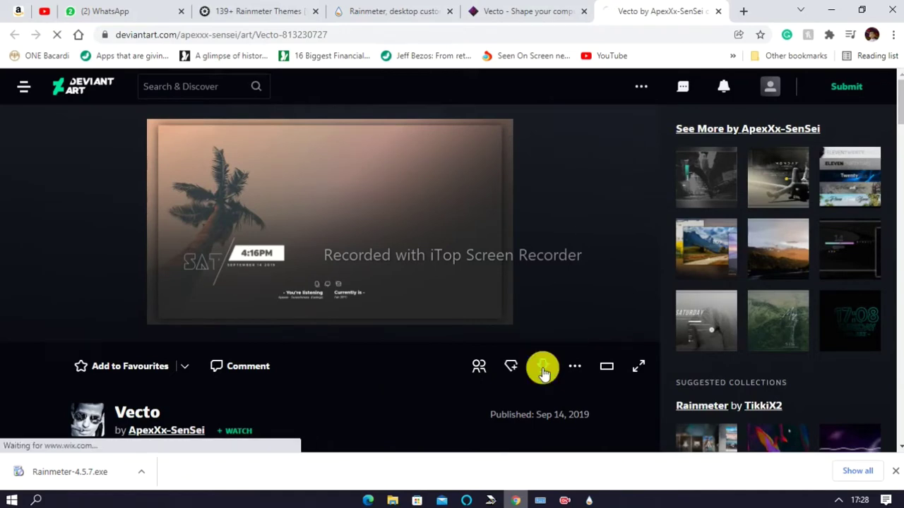
{"action": "left_click", "coordinate": [542, 368]}
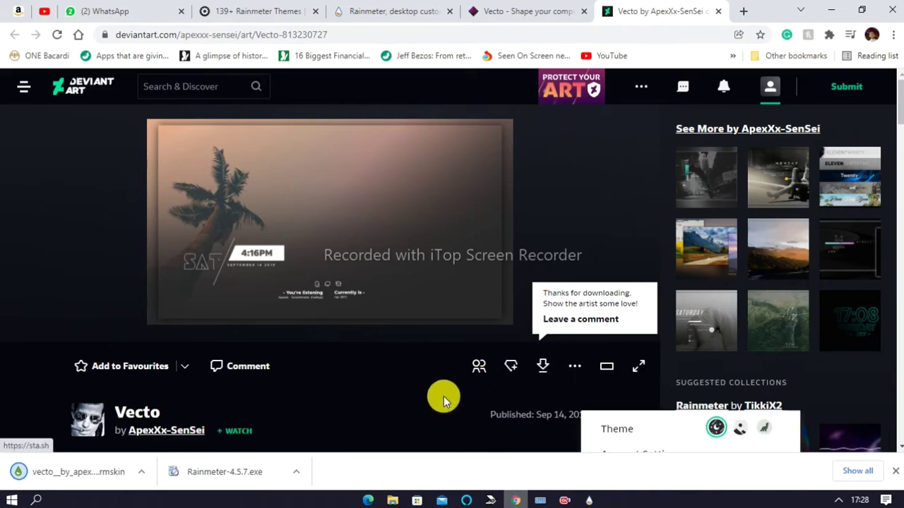
Run SkinInstaller from the Desktop folder in File Explorer and install vecto__by_apexxx_sensei_ddg6cuf with its included layout applied
{"action": "left_click", "coordinate": [393, 499]}
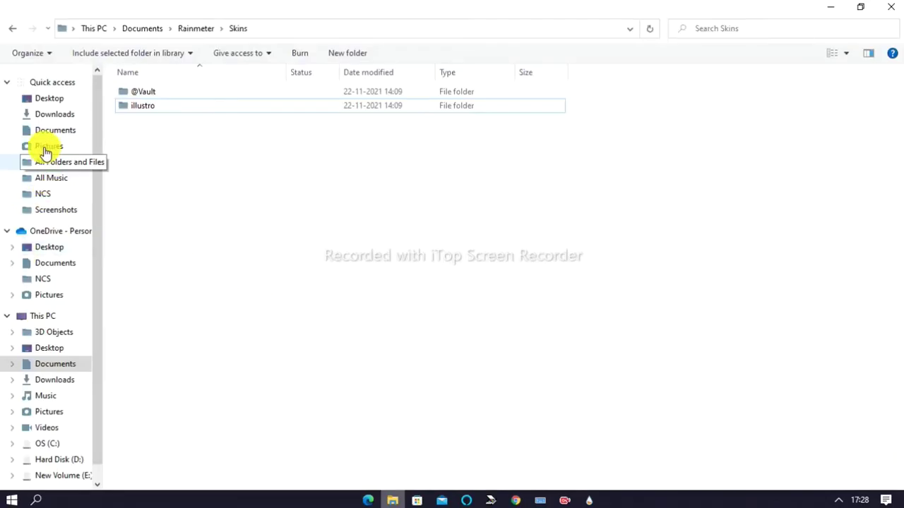
{"action": "left_click", "coordinate": [47, 98]}
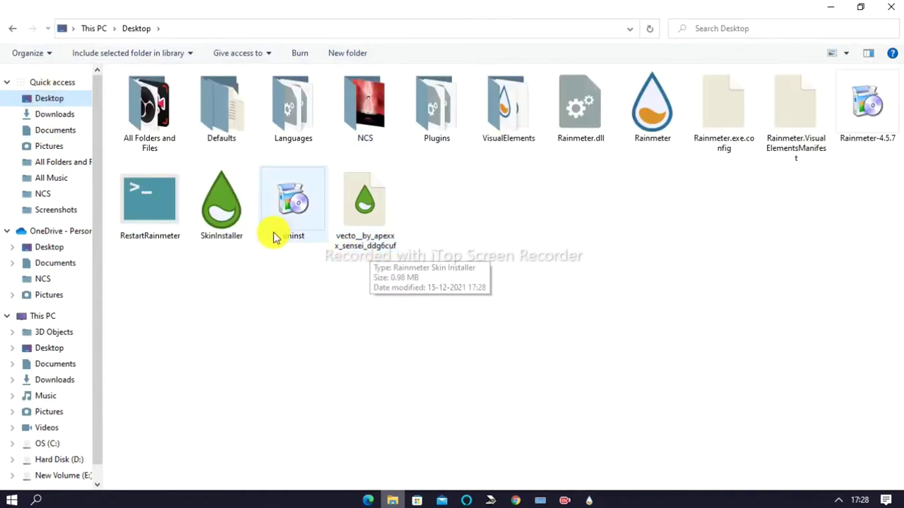
{"action": "left_click", "coordinate": [215, 235]}
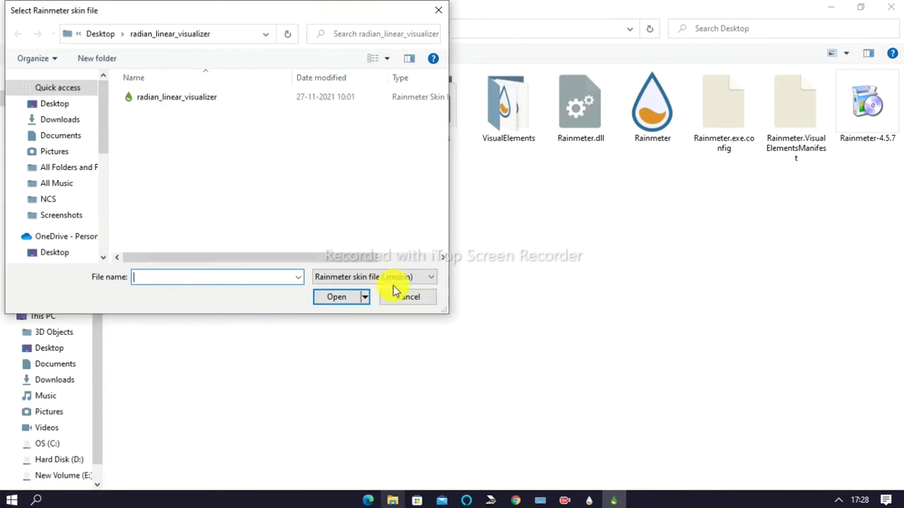
{"action": "left_click", "coordinate": [65, 104]}
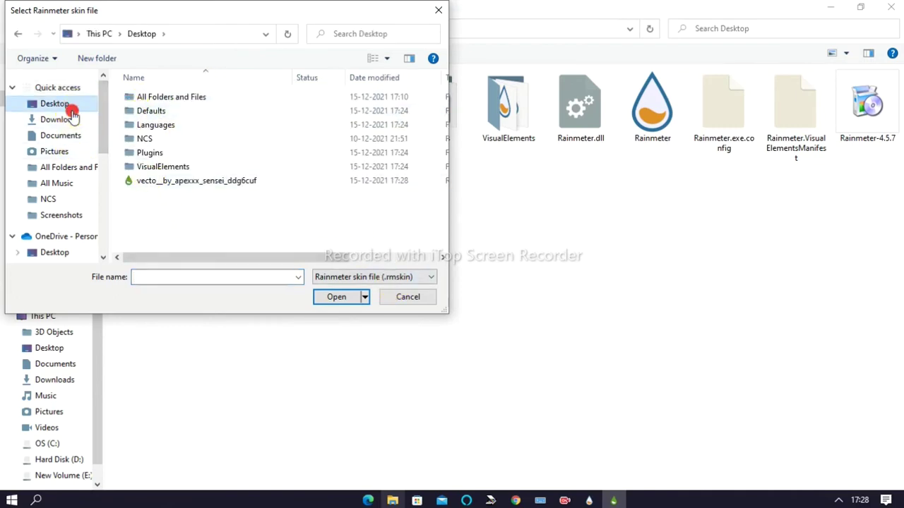
{"action": "left_click", "coordinate": [198, 182]}
{"action": "left_click", "coordinate": [337, 298]}
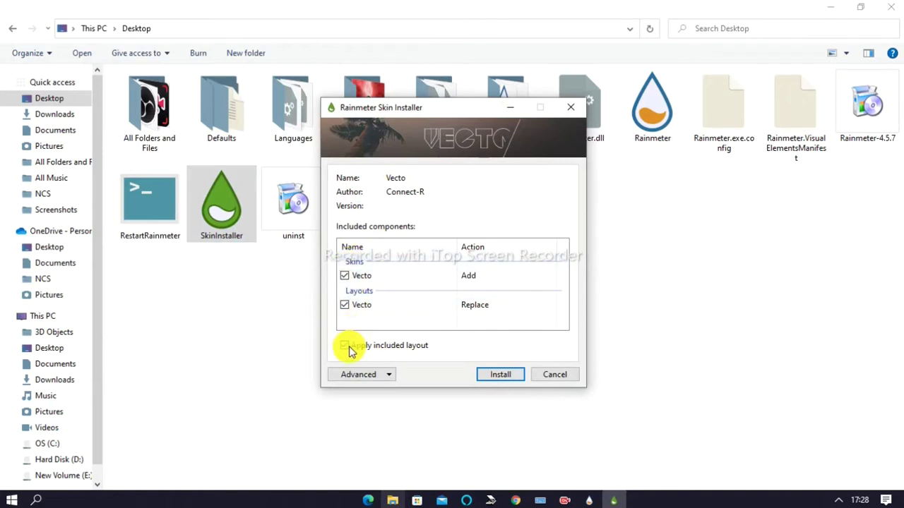
{"action": "left_click", "coordinate": [484, 378]}
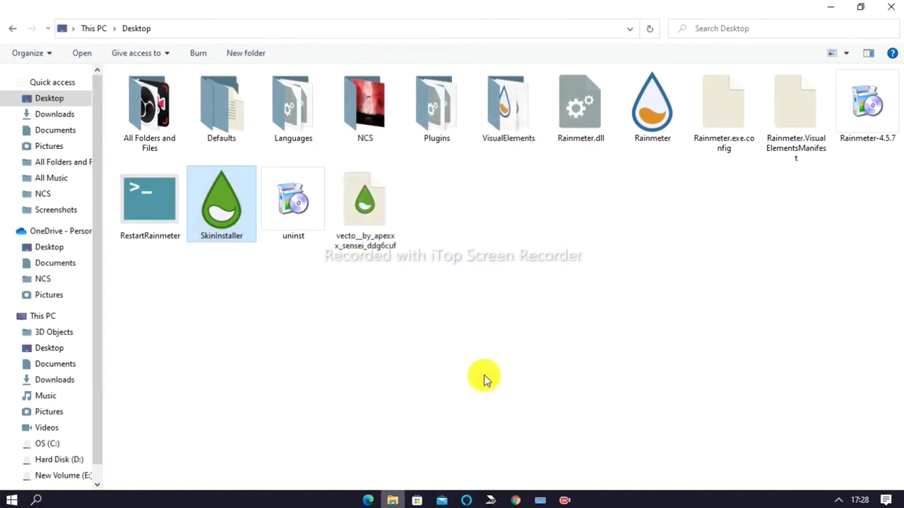
Minimize the open windows and move the Vecto clock above the watchtower and the "You're listening" widget to the trees right of it
{"action": "left_click", "coordinate": [831, 14]}
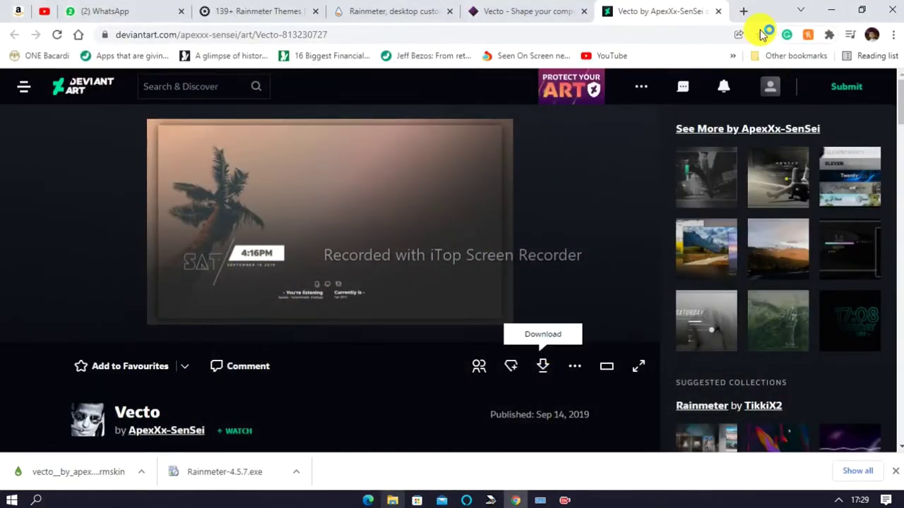
{"action": "left_click", "coordinate": [830, 8]}
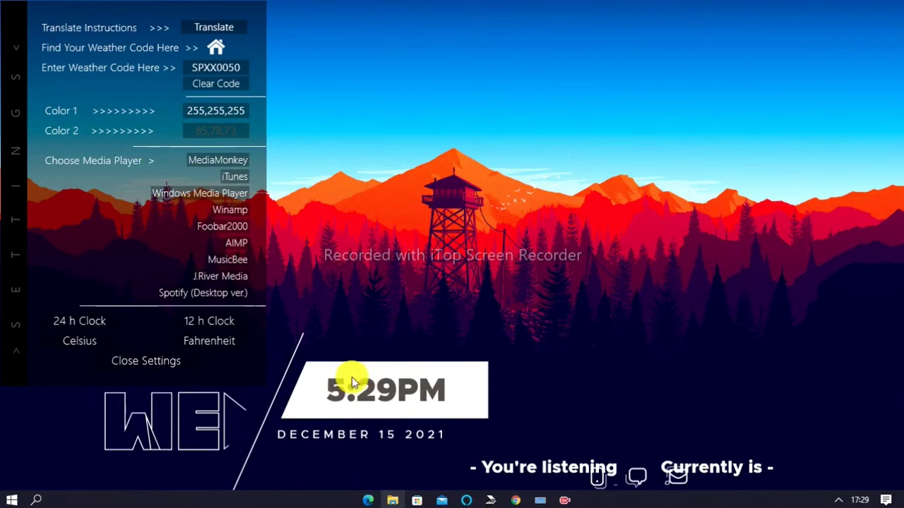
{"action": "left_click_drag", "start_coordinate": [357, 434], "coordinate": [552, 61]}
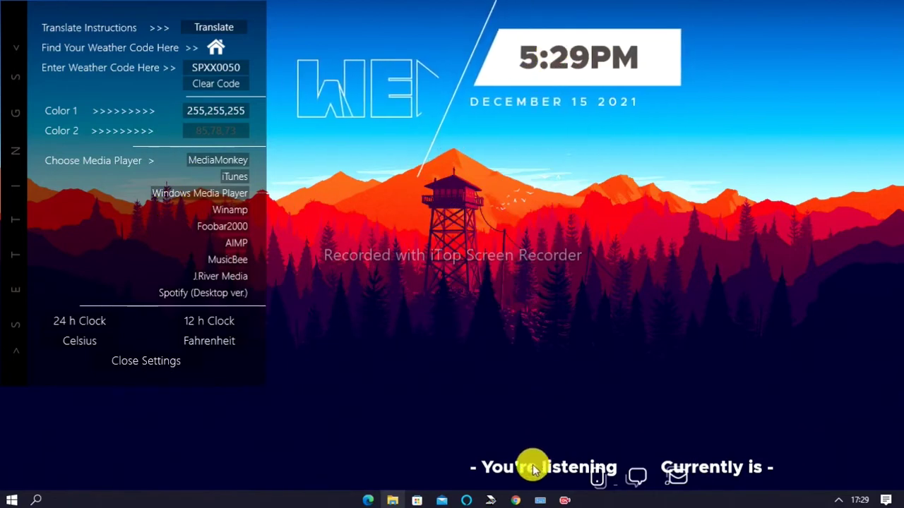
{"action": "left_click_drag", "start_coordinate": [533, 470], "coordinate": [775, 349]}
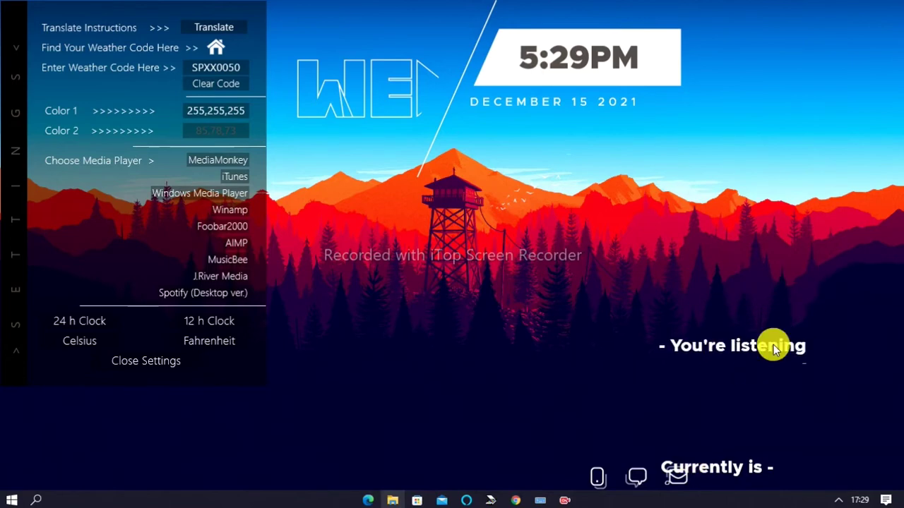
Move the Vecto Dock and Weather widgets out of the corner, and unload both skins from the desktop
{"action": "left_click_drag", "start_coordinate": [631, 476], "coordinate": [467, 327]}
{"action": "left_click_drag", "start_coordinate": [666, 469], "coordinate": [498, 416]}
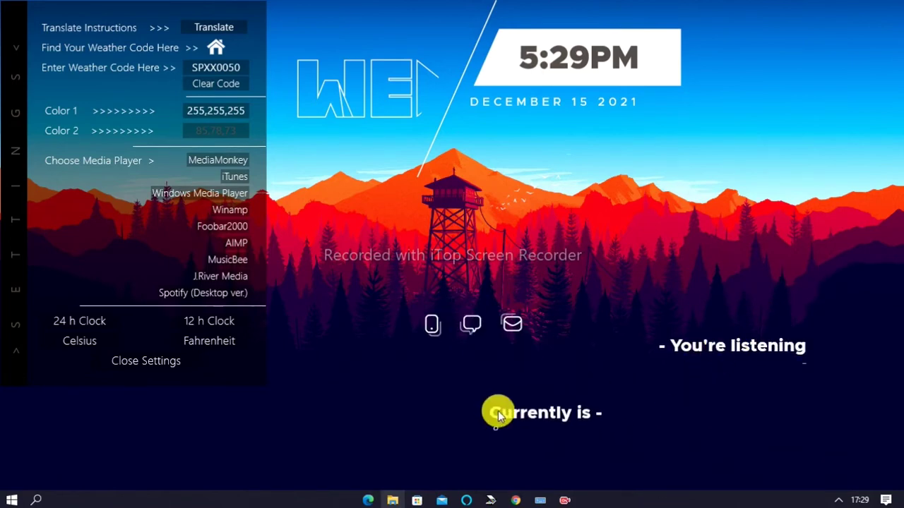
{"action": "right_click", "coordinate": [550, 413]}
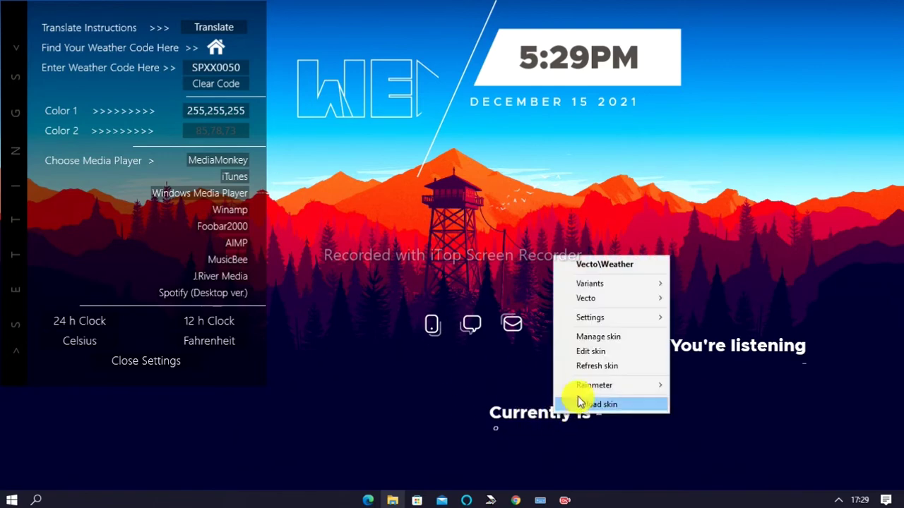
{"action": "left_click", "coordinate": [578, 403]}
{"action": "right_click", "coordinate": [475, 325]}
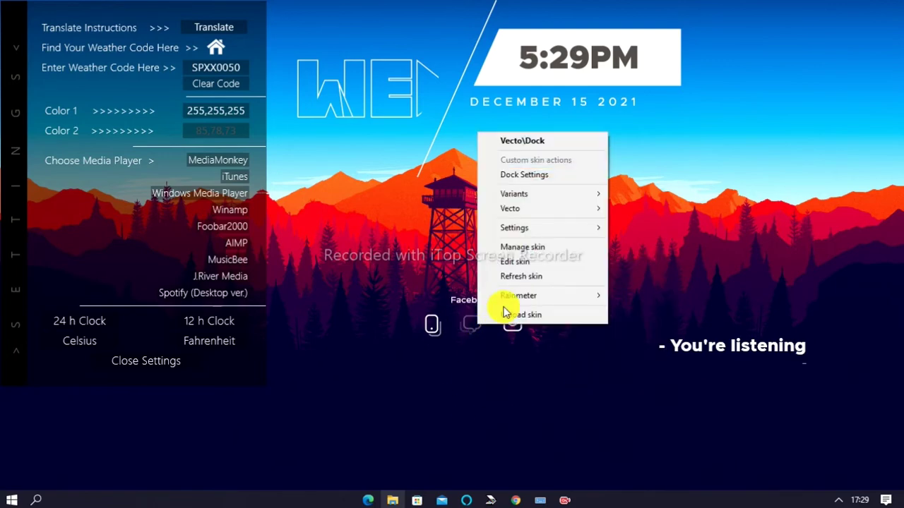
{"action": "left_click", "coordinate": [507, 314]}
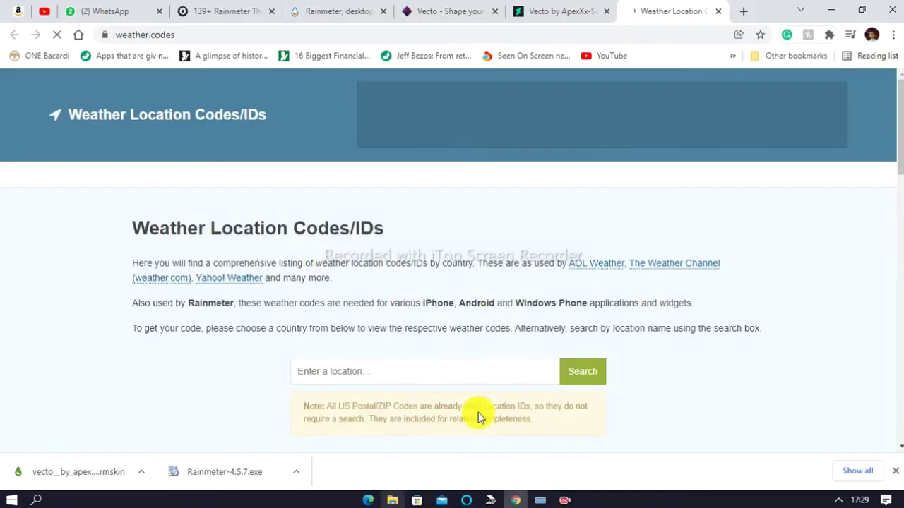
Search weather.codes for the weather location code of "nashik", close that tab and minimize the browser
{"action": "left_click", "coordinate": [441, 386]}
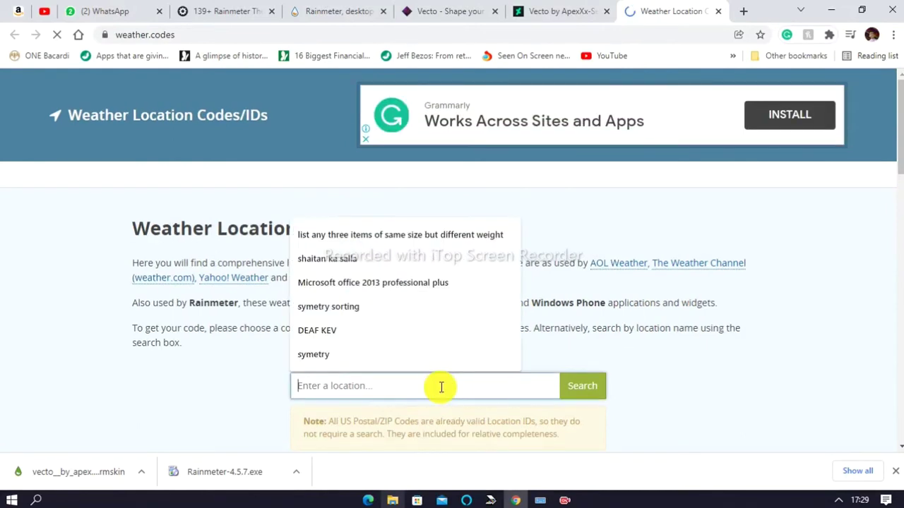
{"action": "type", "text": "n"}
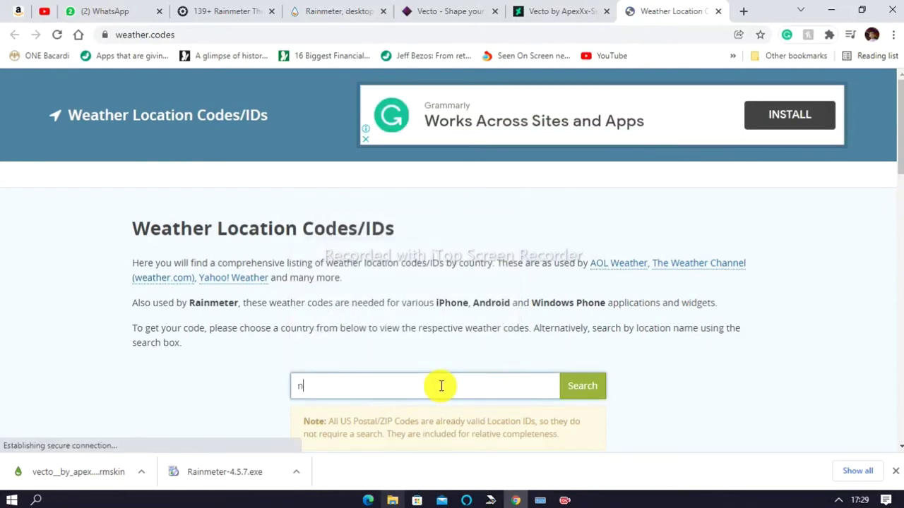
{"action": "type", "text": "ashik"}
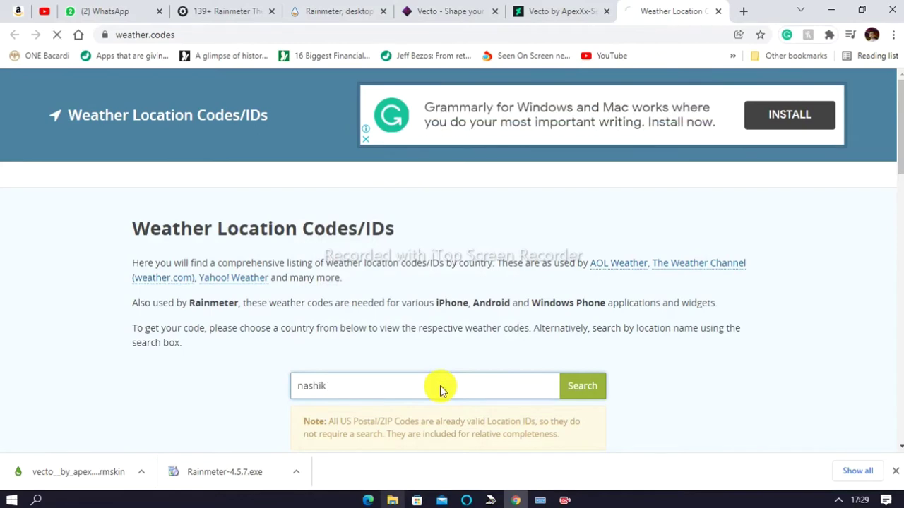
{"action": "key", "text": "Return"}
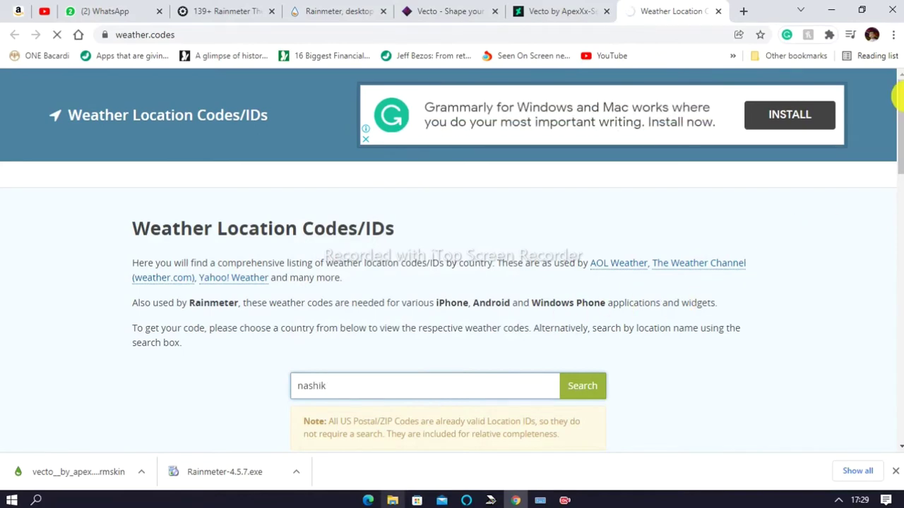
{"action": "scroll", "coordinate": [902, 143], "scroll_direction": "down", "scroll_amount": 3}
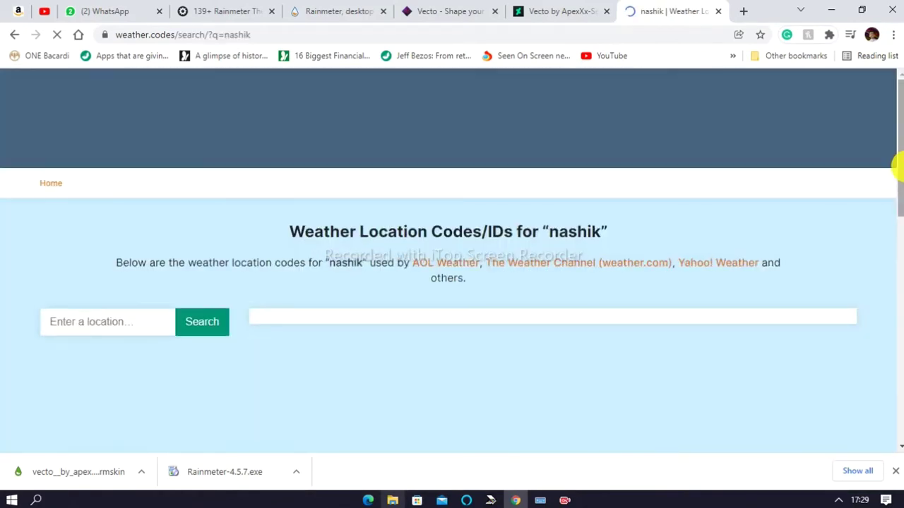
{"action": "left_click_drag", "start_coordinate": [900, 168], "coordinate": [899, 214]}
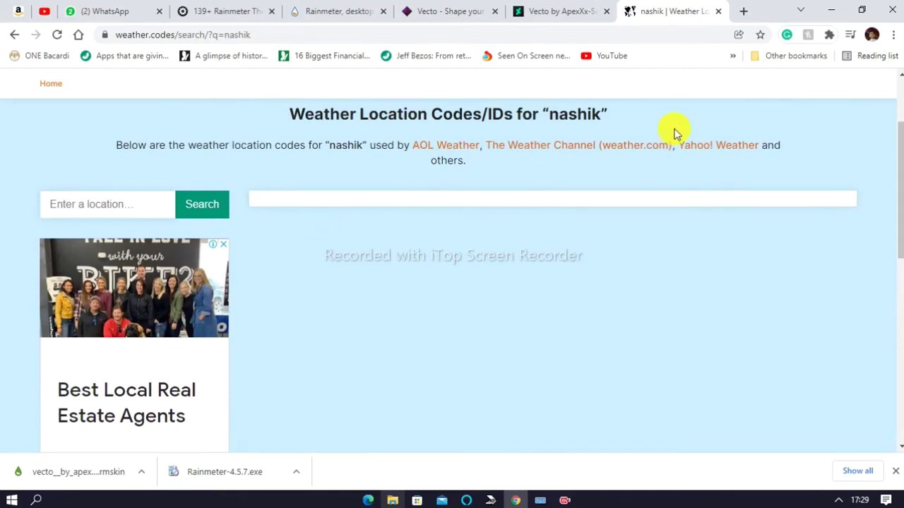
{"action": "left_click", "coordinate": [721, 11]}
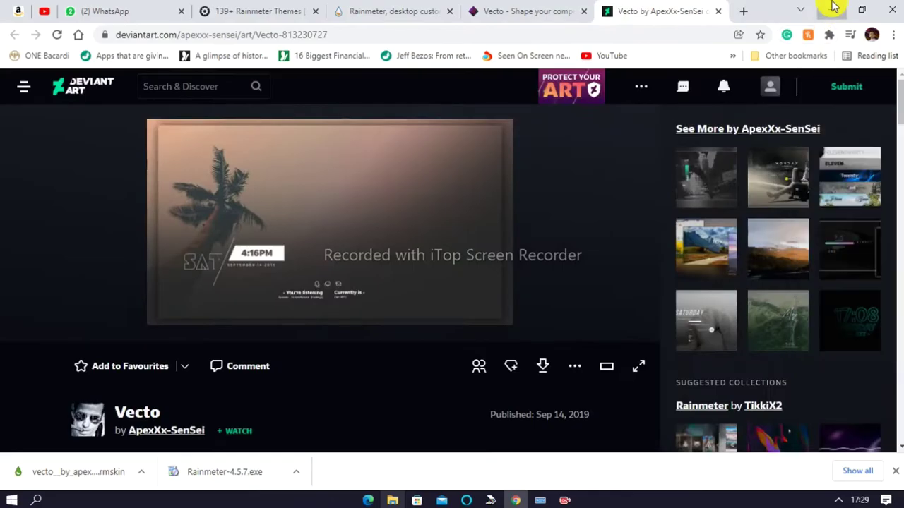
{"action": "left_click", "coordinate": [830, 9]}
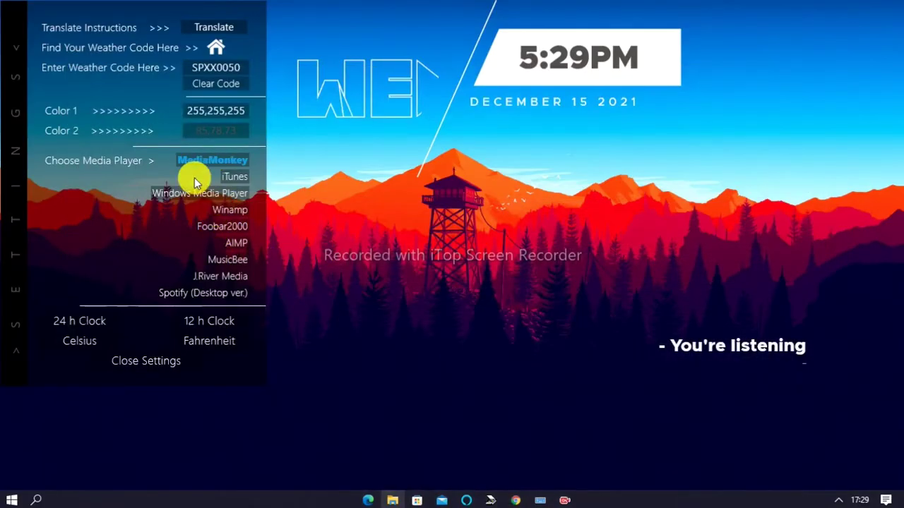
Choose Windows Media Player and the 24 h clock in the Vecto settings, and close the settings
{"action": "left_click", "coordinate": [162, 197]}
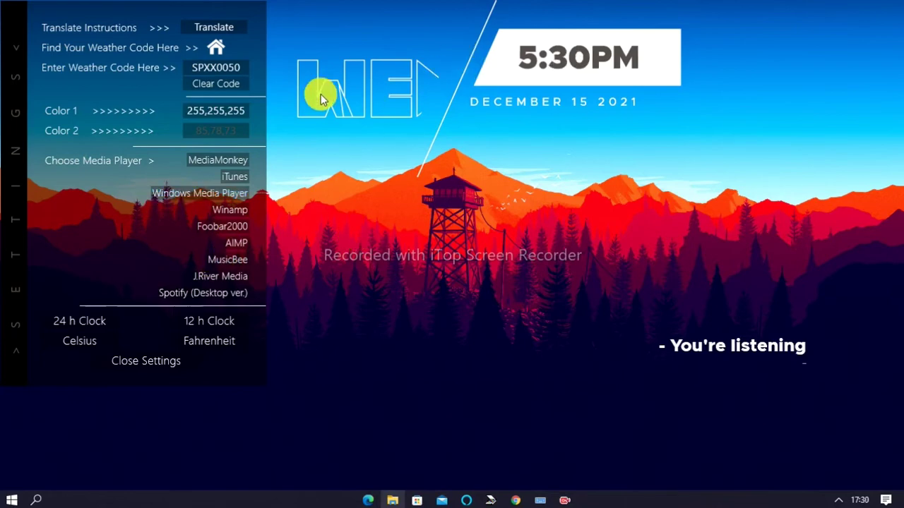
{"action": "left_click", "coordinate": [98, 325]}
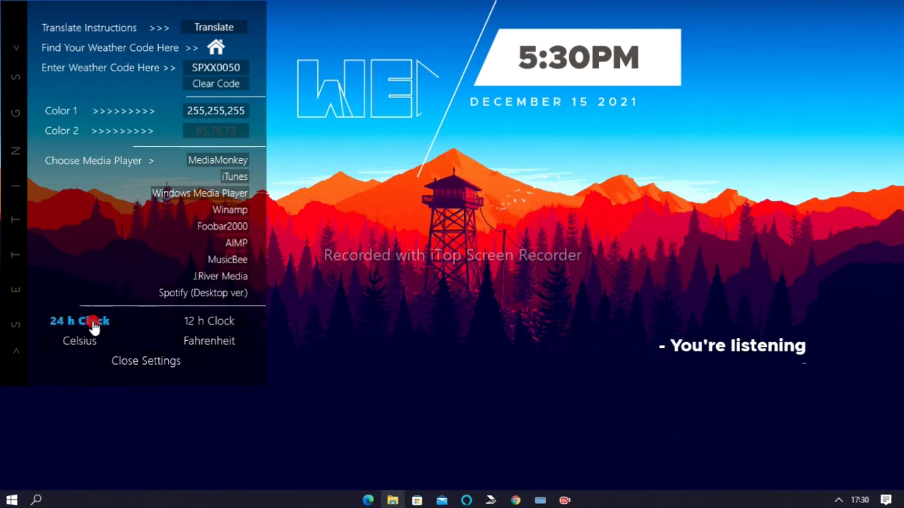
{"action": "left_click", "coordinate": [94, 325]}
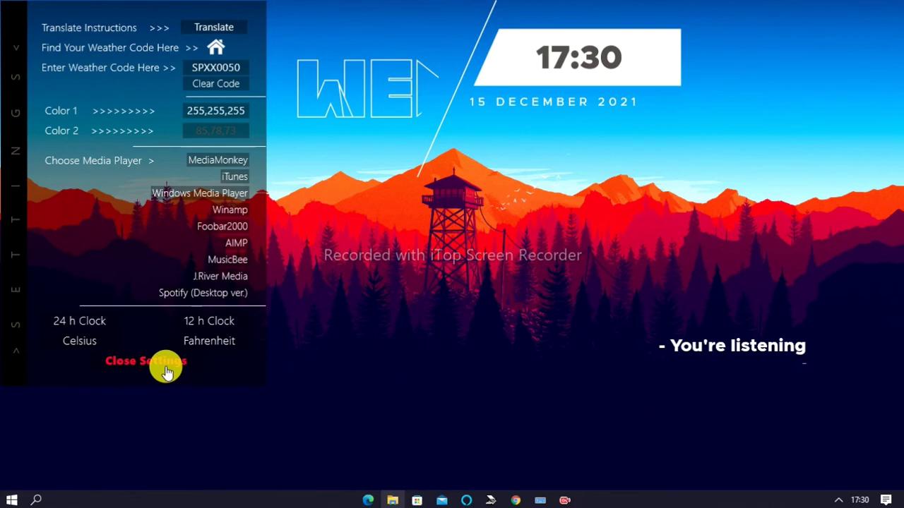
{"action": "left_click", "coordinate": [146, 361]}
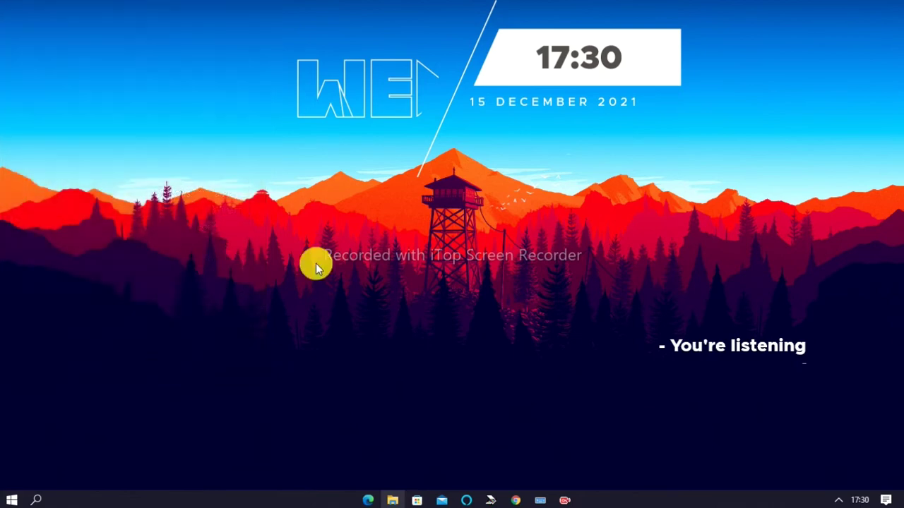
Open the Vecto Date skin for editing, set its Scale variable to 1.05 and save the file
{"action": "right_click", "coordinate": [373, 104]}
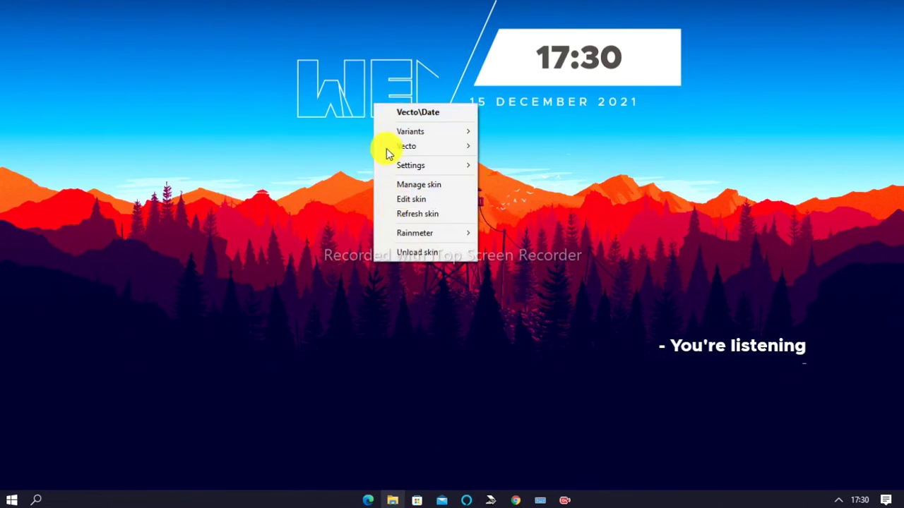
{"action": "right_click", "coordinate": [346, 94]}
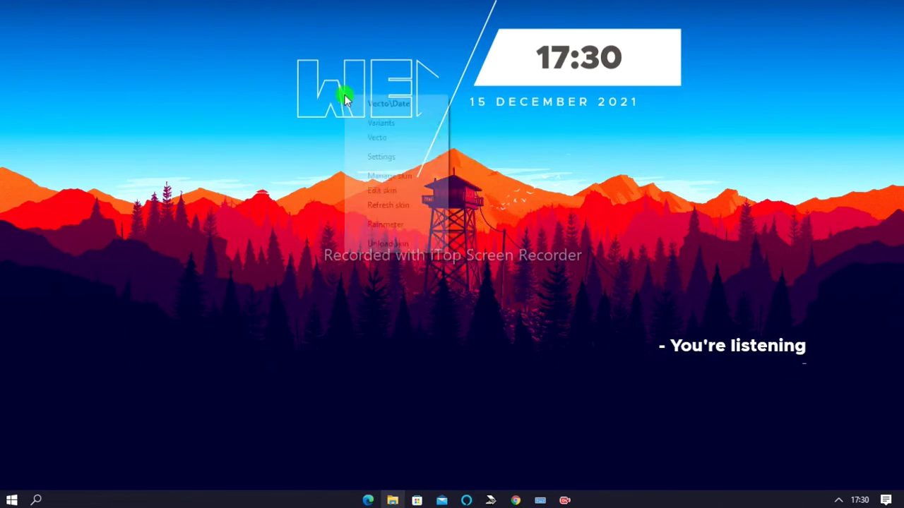
{"action": "left_click", "coordinate": [389, 178]}
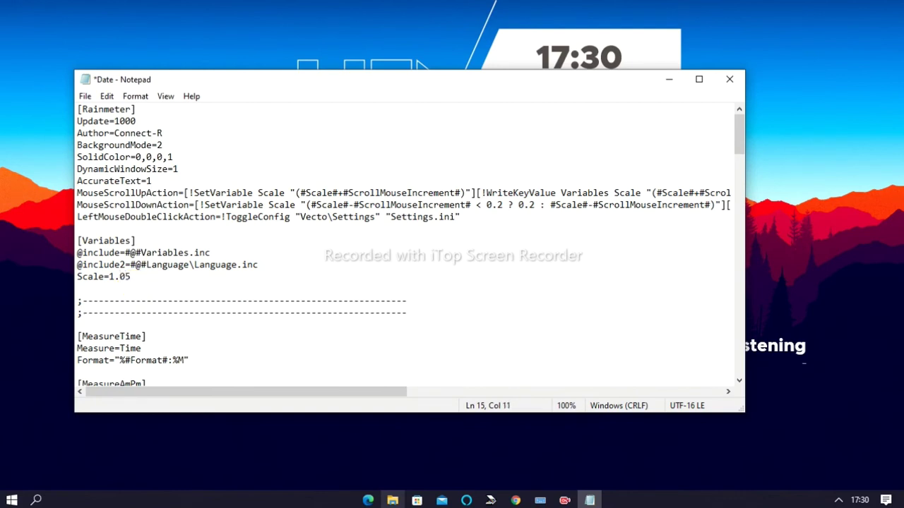
{"action": "key", "text": "Return"}
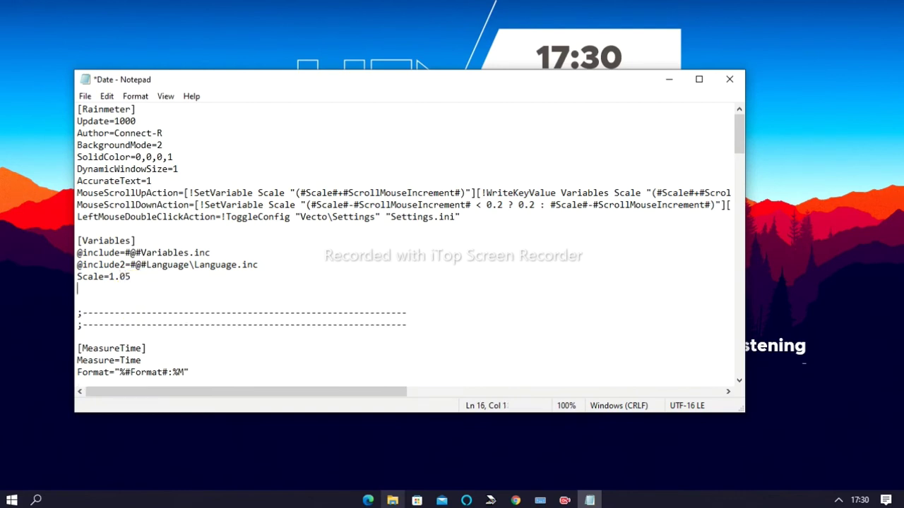
{"action": "key", "text": "BackSpace"}
{"action": "left_click", "coordinate": [85, 96]}
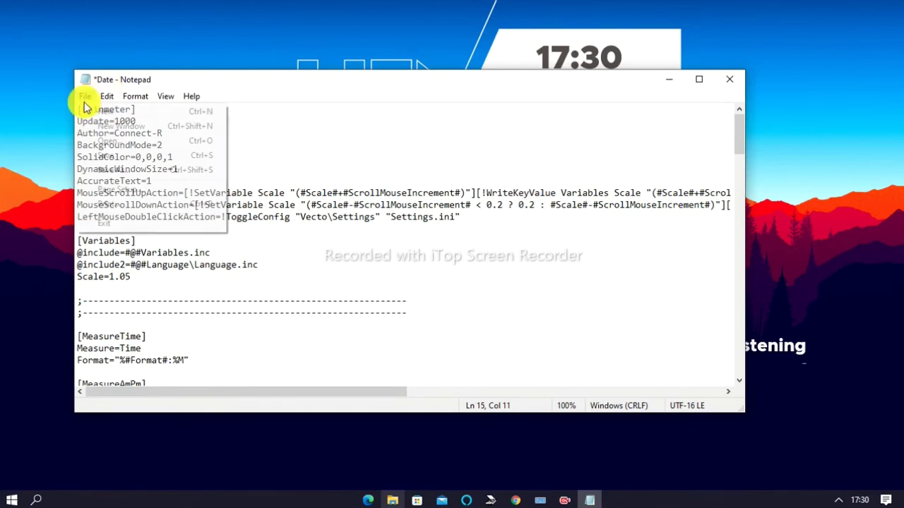
{"action": "left_click", "coordinate": [94, 155]}
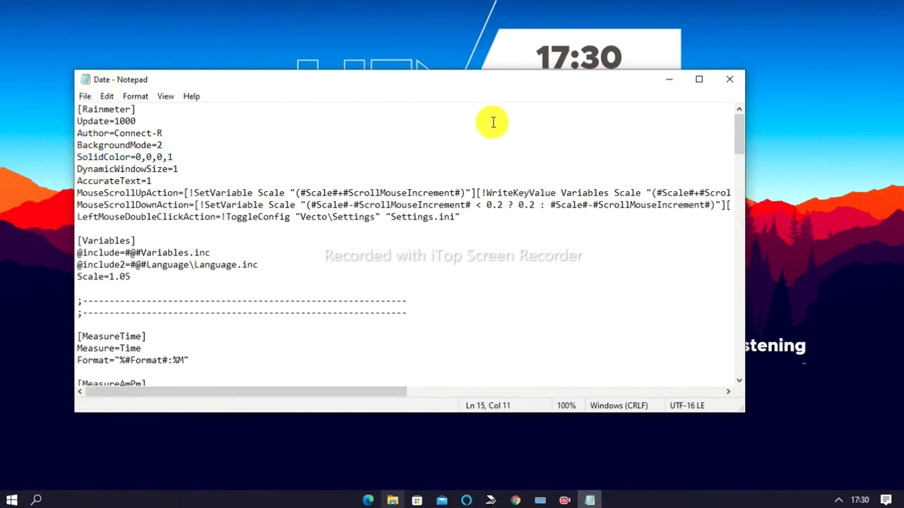
Minimize Notepad and refresh the Vecto Date skin to apply the saved scale
{"action": "left_click", "coordinate": [668, 79]}
{"action": "right_click", "coordinate": [536, 48]}
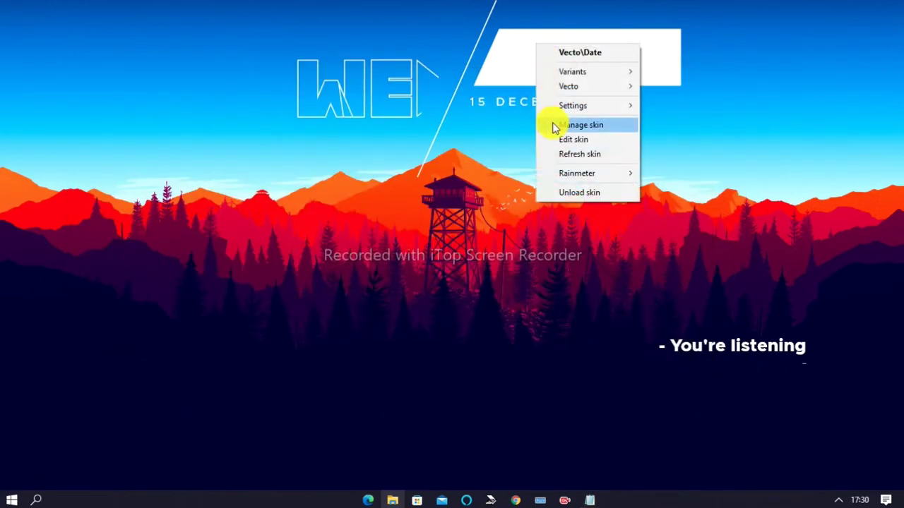
{"action": "left_click", "coordinate": [562, 156]}
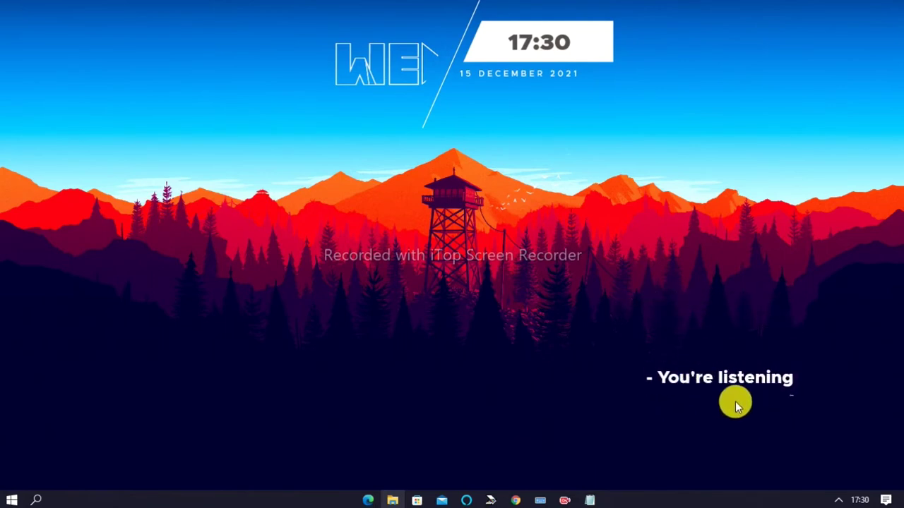
{"action": "left_click", "coordinate": [516, 500]}
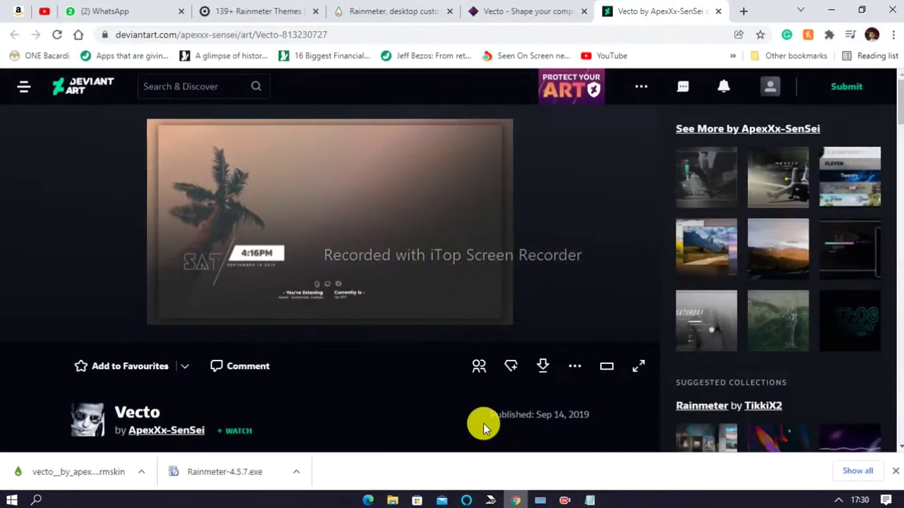
{"action": "left_click", "coordinate": [395, 499]}
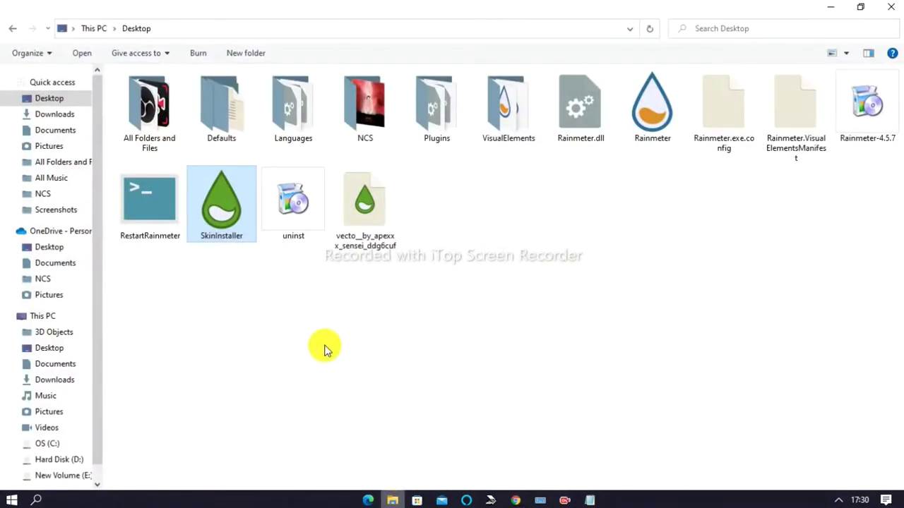
{"action": "double_click", "coordinate": [229, 199]}
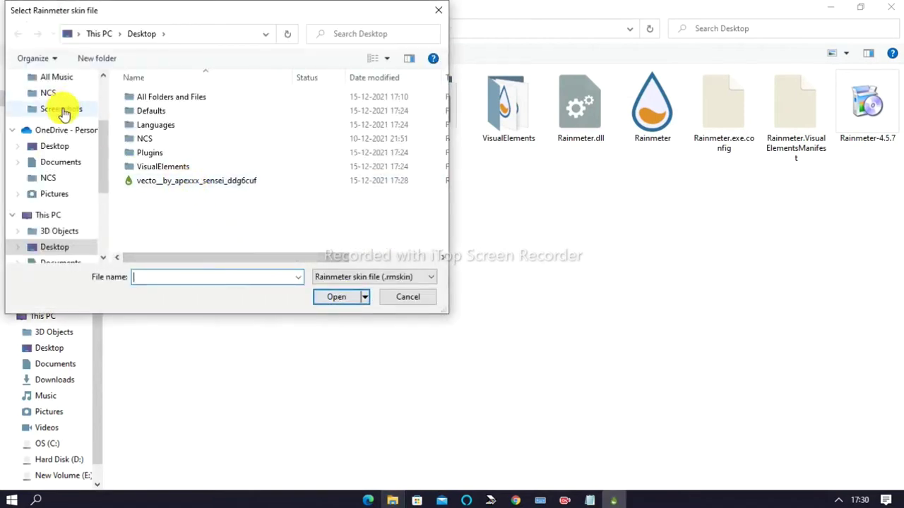
{"action": "scroll", "coordinate": [67, 85], "scroll_direction": "up", "scroll_amount": 3}
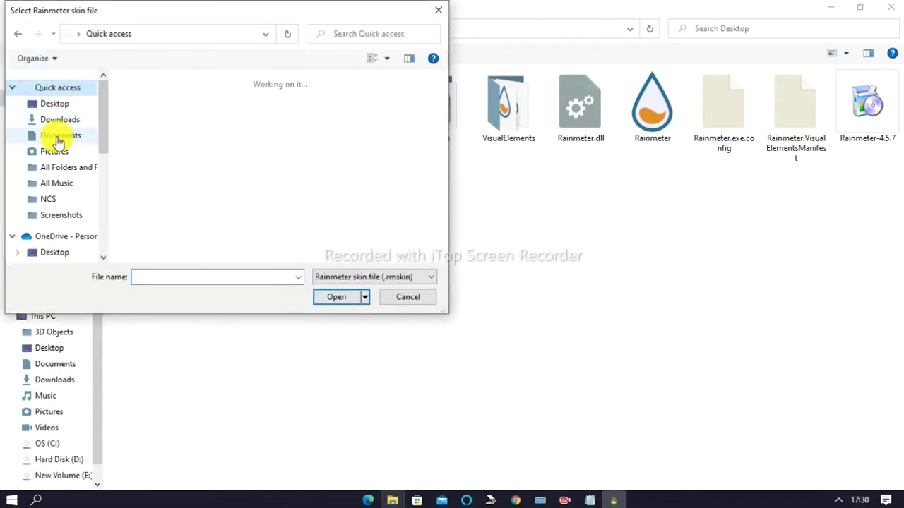
{"action": "left_click", "coordinate": [39, 102]}
{"action": "left_click", "coordinate": [56, 87]}
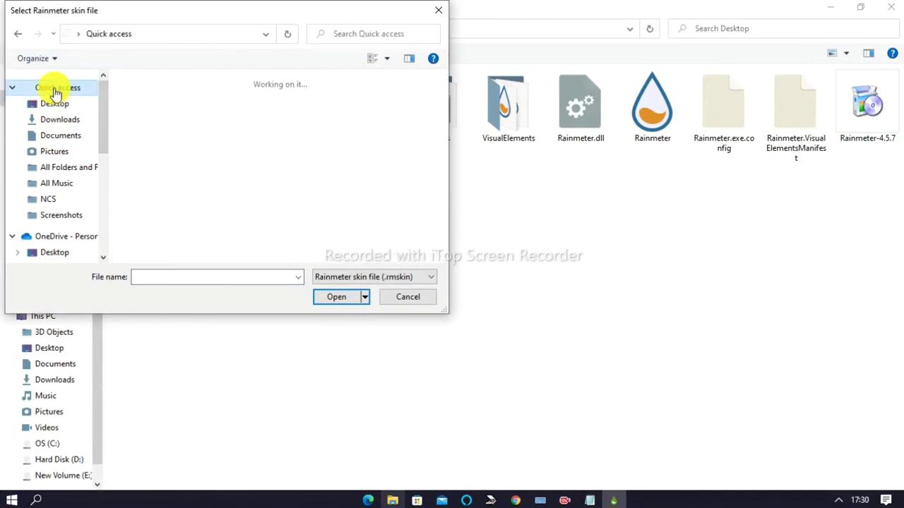
{"action": "scroll", "coordinate": [102, 120], "scroll_direction": "down", "scroll_amount": 1}
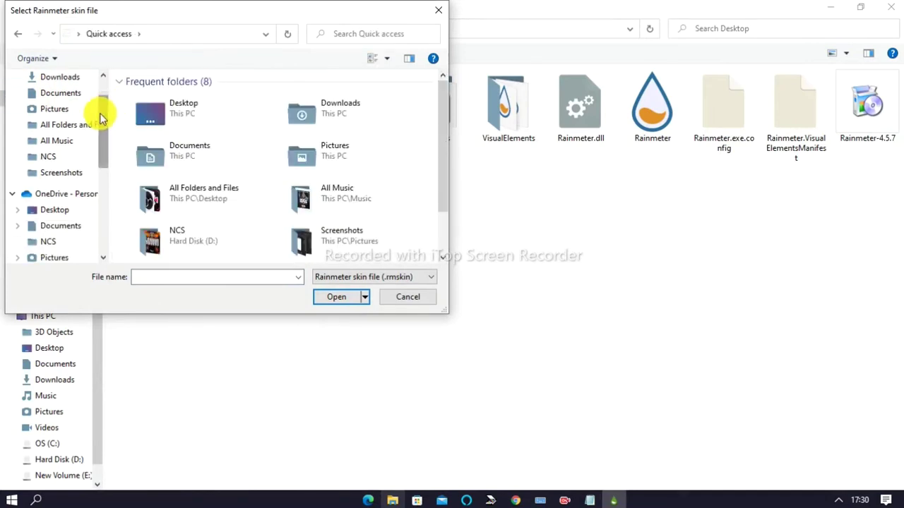
{"action": "left_click", "coordinate": [83, 81]}
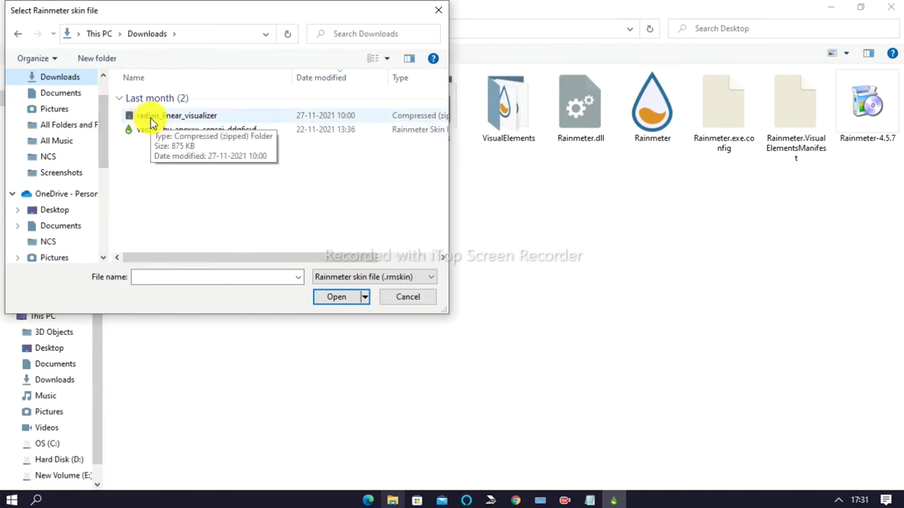
{"action": "left_click", "coordinate": [438, 9]}
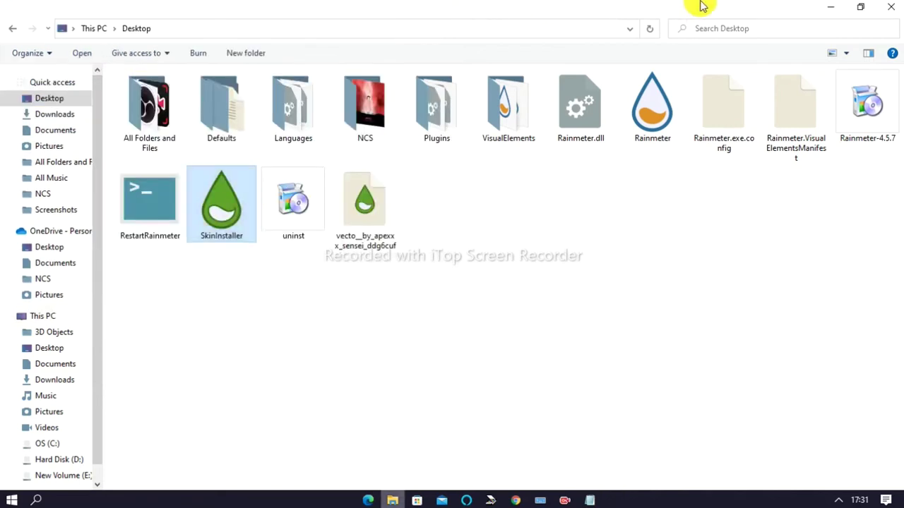
{"action": "left_click", "coordinate": [830, 7]}
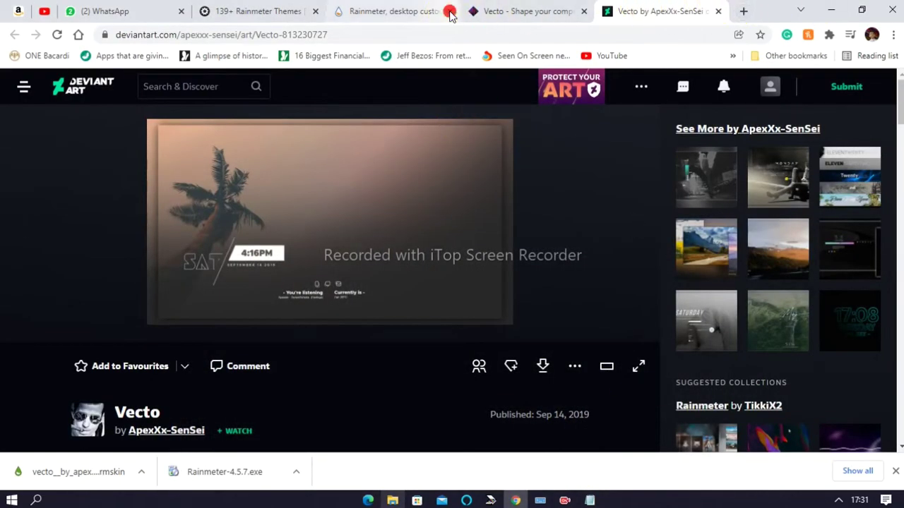
Close the Rainmeter and Vecto windowscustomization.com tabs in the browser and browse the VisualSkins Rainmeter Themes page
{"action": "left_click", "coordinate": [450, 11]}
{"action": "left_click", "coordinate": [447, 11]}
{"action": "left_click", "coordinate": [298, 11]}
{"action": "scroll", "coordinate": [898, 79], "scroll_direction": "down", "scroll_amount": 5}
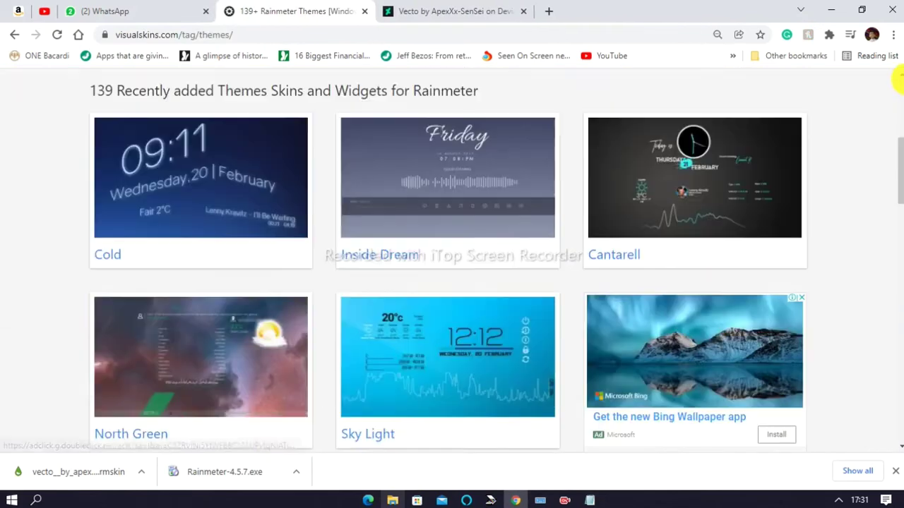
{"action": "scroll", "coordinate": [898, 79], "scroll_direction": "up", "scroll_amount": 5}
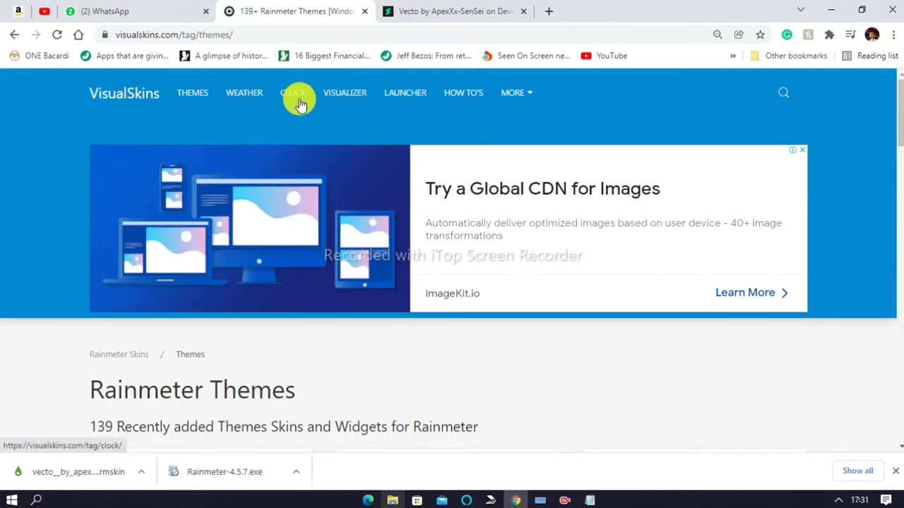
Browse the Visualizer skins category on VisualSkins and search the site for "radi"
{"action": "left_click", "coordinate": [343, 94]}
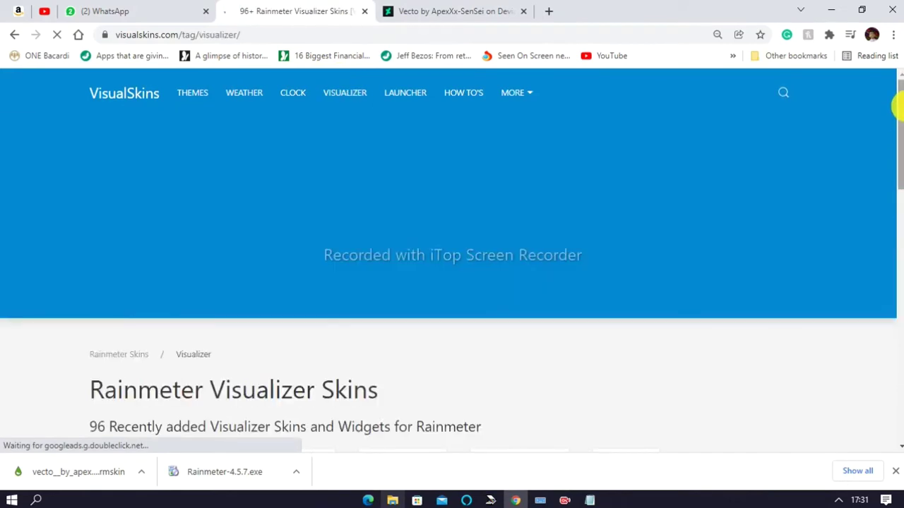
{"action": "left_click_drag", "start_coordinate": [900, 105], "coordinate": [898, 138]}
{"action": "left_click_drag", "start_coordinate": [901, 139], "coordinate": [898, 102]}
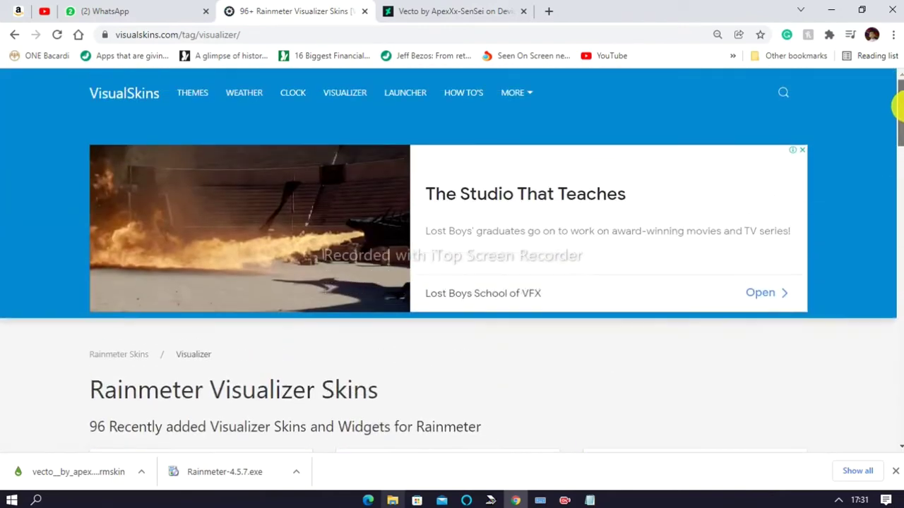
{"action": "left_click", "coordinate": [782, 94]}
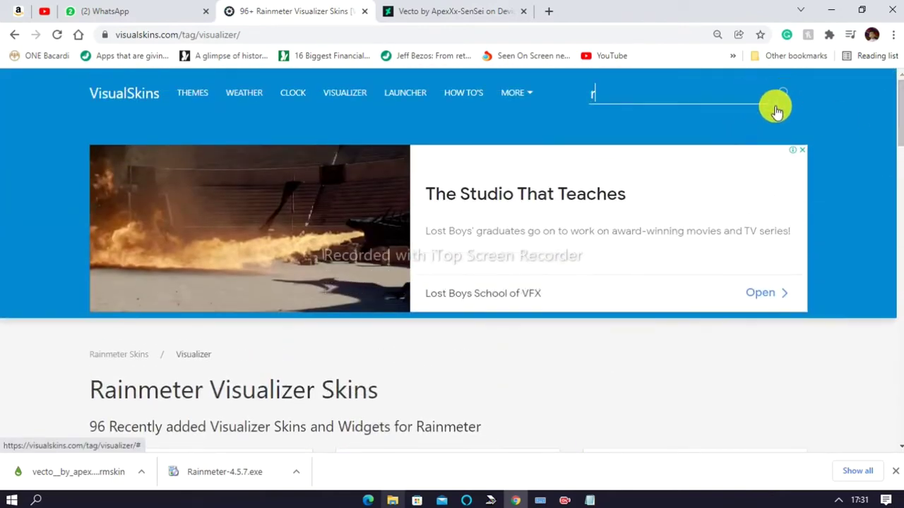
{"action": "type", "text": "radi"}
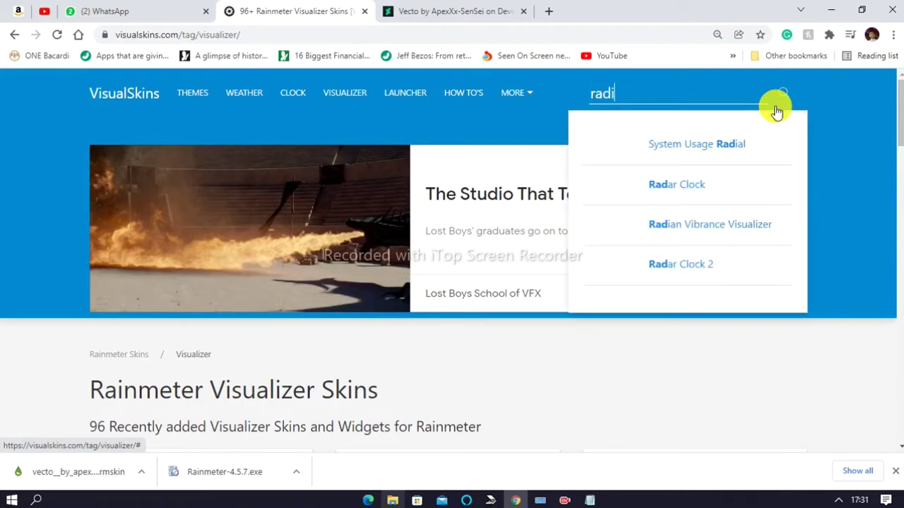
{"action": "type", "text": "s"}
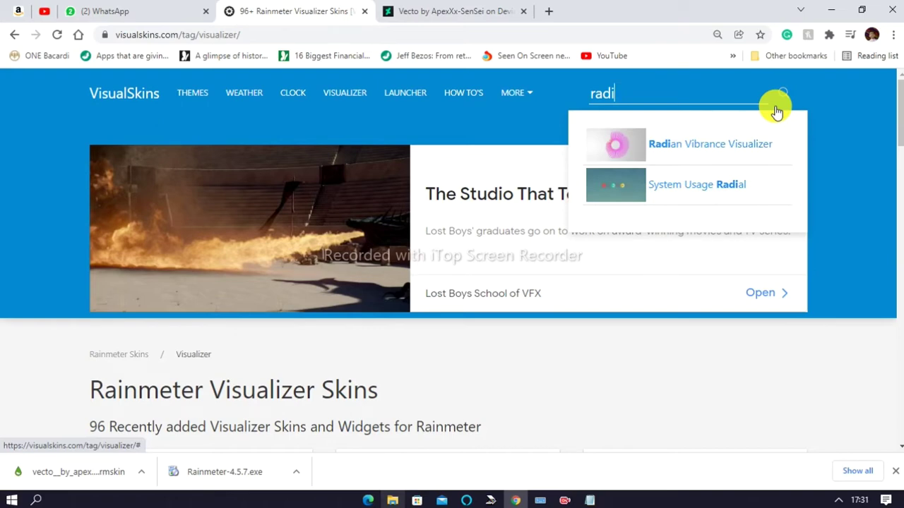
Close the Vecto DeviantArt page and search Google for "radian visualizer" in a new tab
{"action": "left_click", "coordinate": [548, 10]}
{"action": "left_click", "coordinate": [523, 11]}
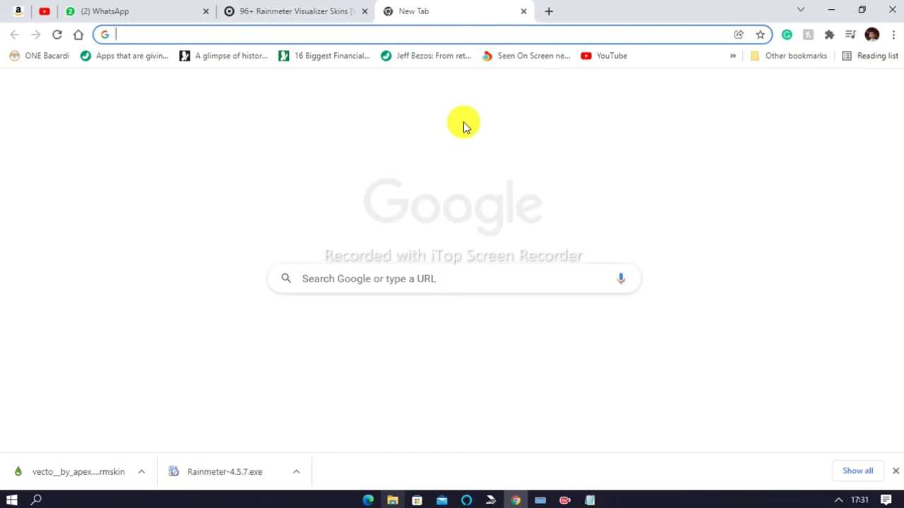
{"action": "type", "text": "radi"}
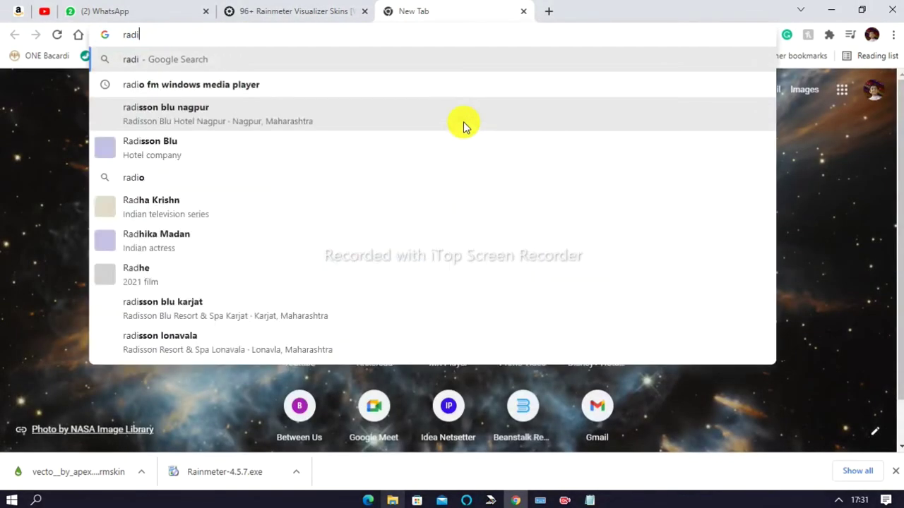
{"action": "type", "text": "an"}
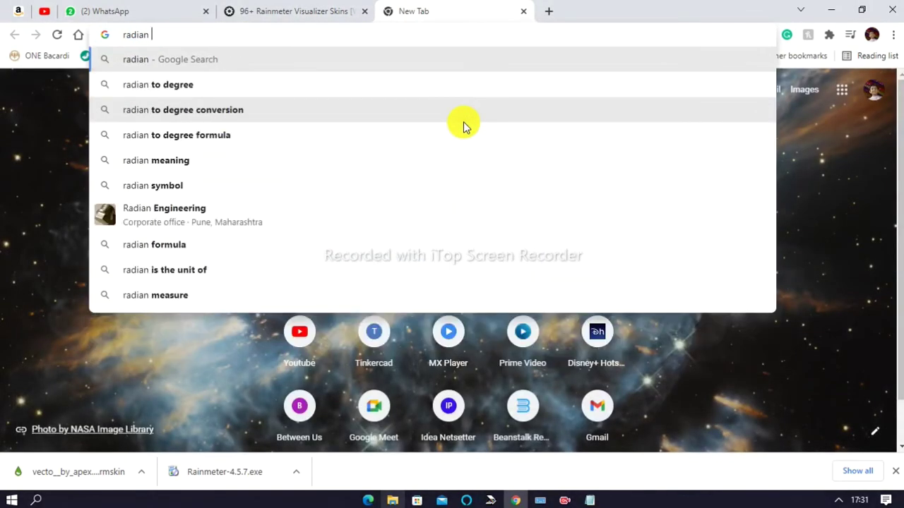
{"action": "type", "text": " vi"}
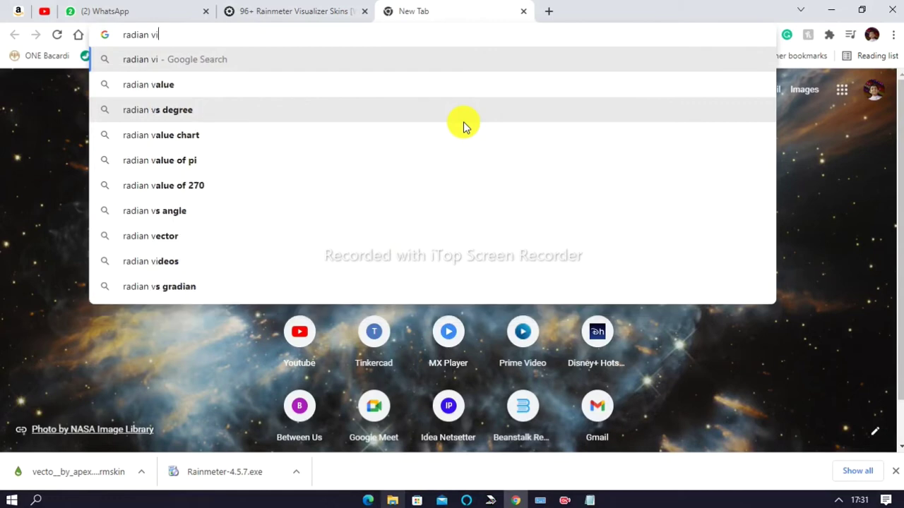
{"action": "type", "text": "d"}
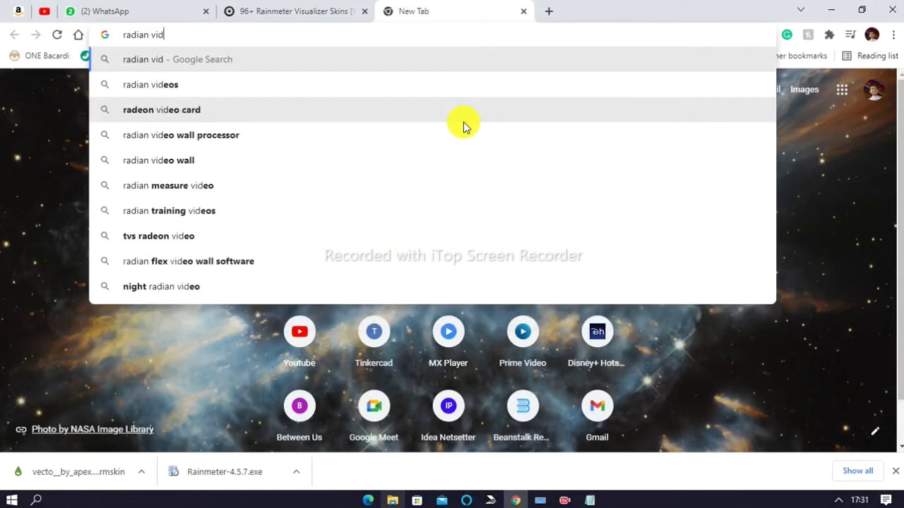
{"action": "key", "text": "BackSpace"}
{"action": "type", "text": "su"}
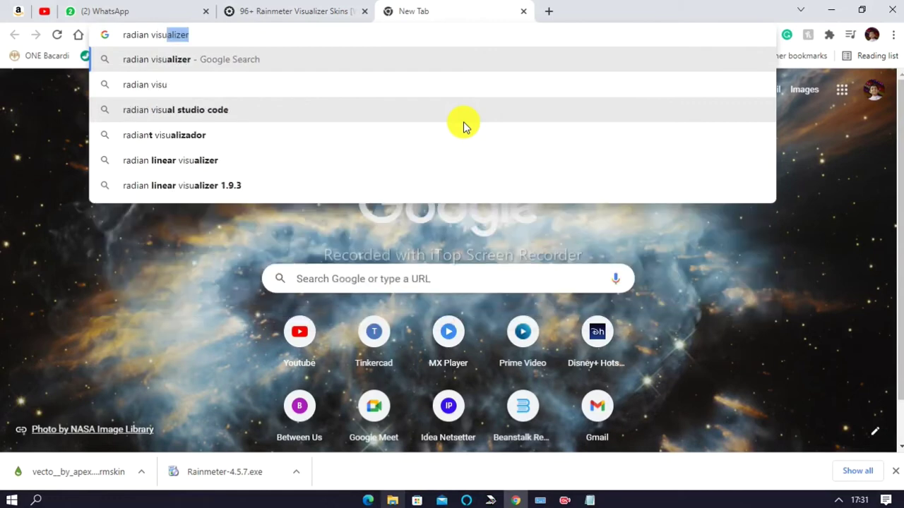
{"action": "key", "text": "Return"}
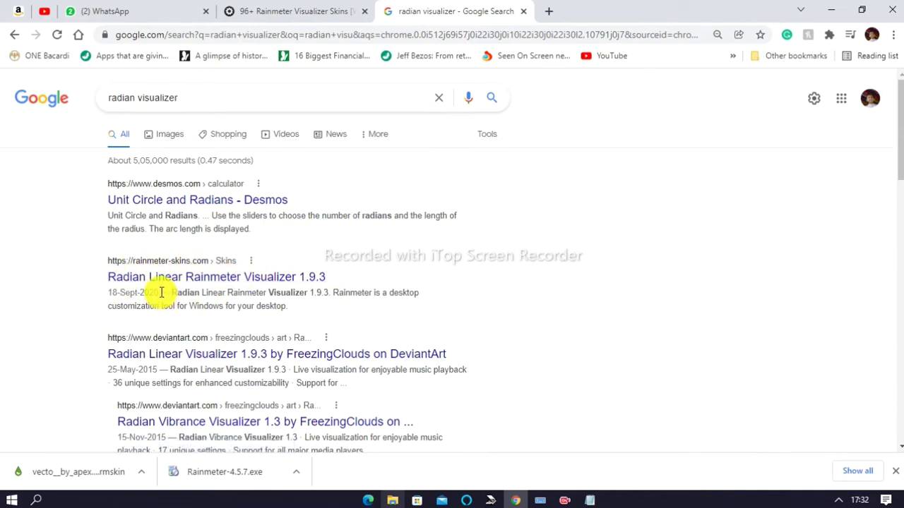
Open the rainmeter-skins.com result for Radian Linear Rainmeter Visualizer 1.9.3 and download the skin archive
{"action": "left_click", "coordinate": [245, 277]}
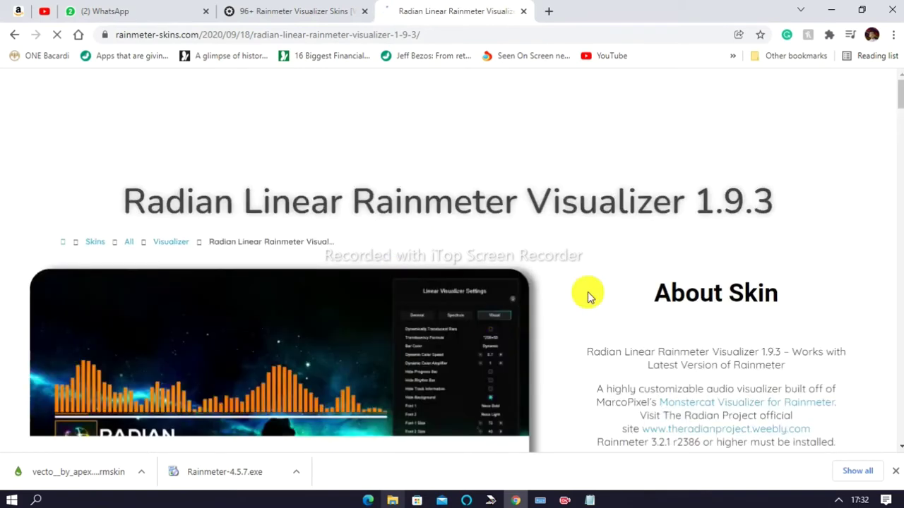
{"action": "scroll", "coordinate": [894, 112], "scroll_direction": "down", "scroll_amount": 1}
{"action": "scroll", "coordinate": [897, 127], "scroll_direction": "down", "scroll_amount": 6}
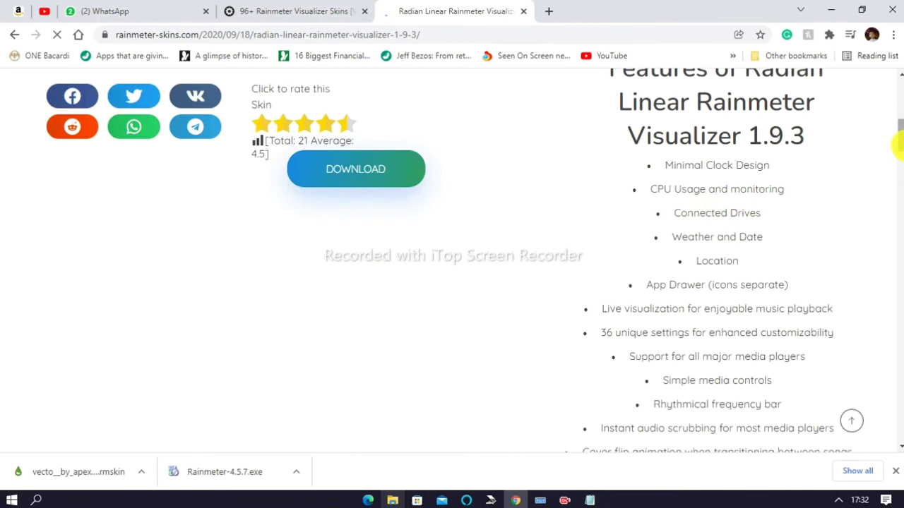
{"action": "scroll", "coordinate": [896, 127], "scroll_direction": "up", "scroll_amount": 4}
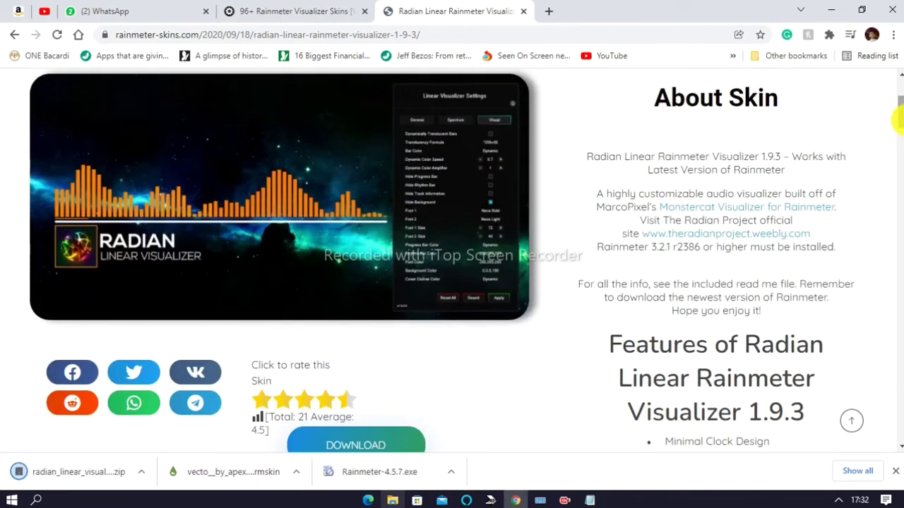
Switch to File Explorer, open the radian_linear_visualizer archive and copy its Rainmeter skin file into the Desktop folder
{"action": "left_click", "coordinate": [832, 10]}
{"action": "left_click", "coordinate": [392, 499]}
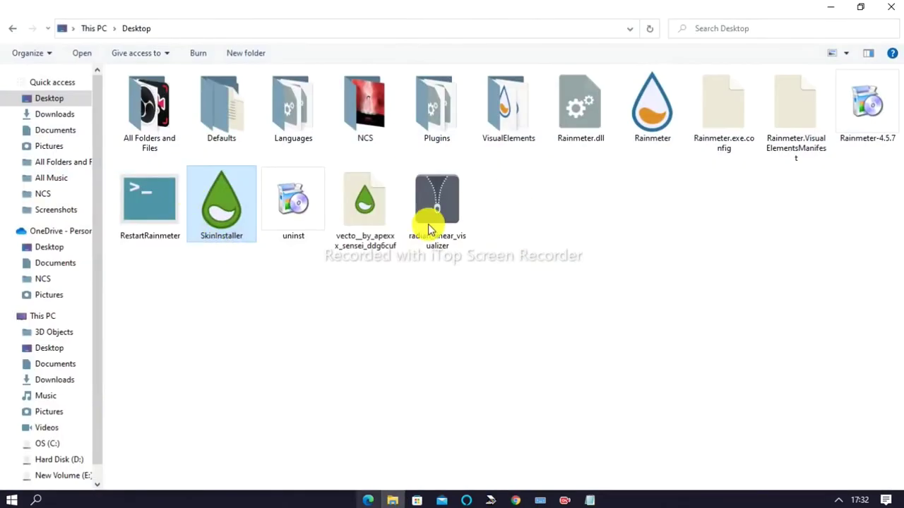
{"action": "left_click", "coordinate": [459, 231]}
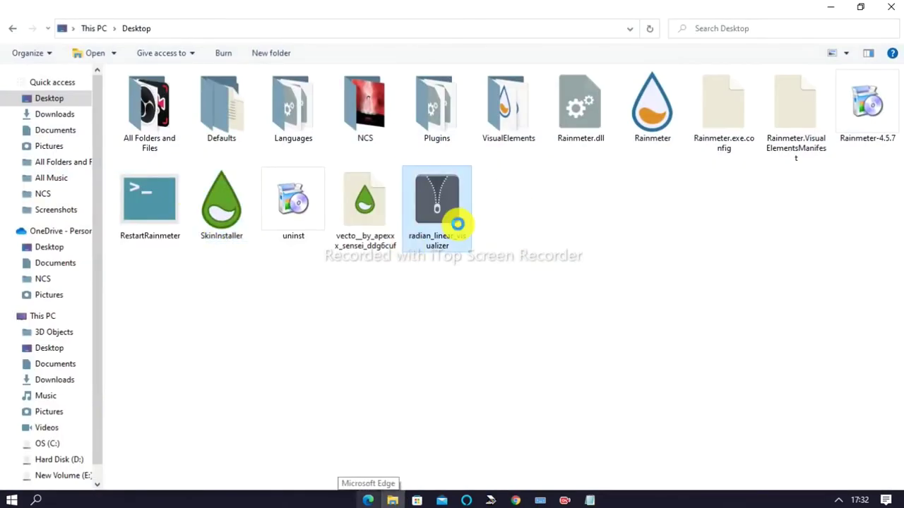
{"action": "right_click", "coordinate": [457, 225]}
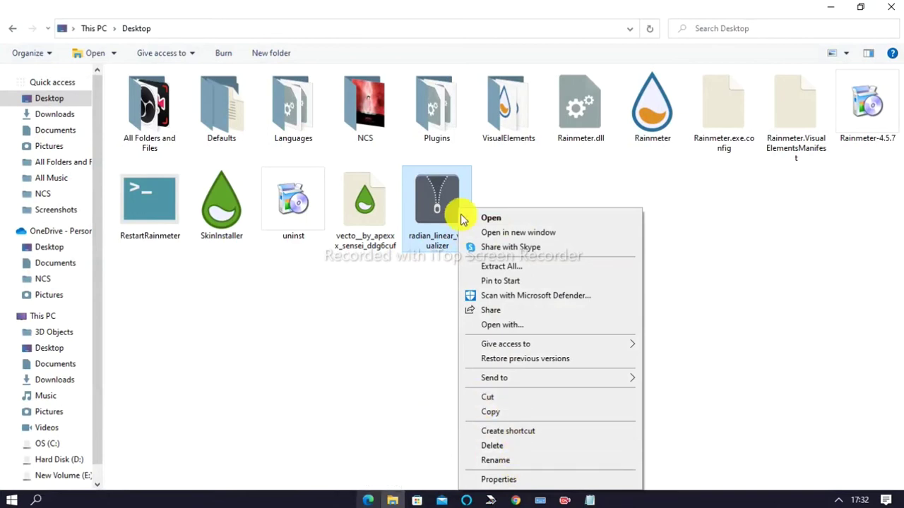
{"action": "left_click", "coordinate": [433, 214]}
{"action": "double_click", "coordinate": [433, 214]}
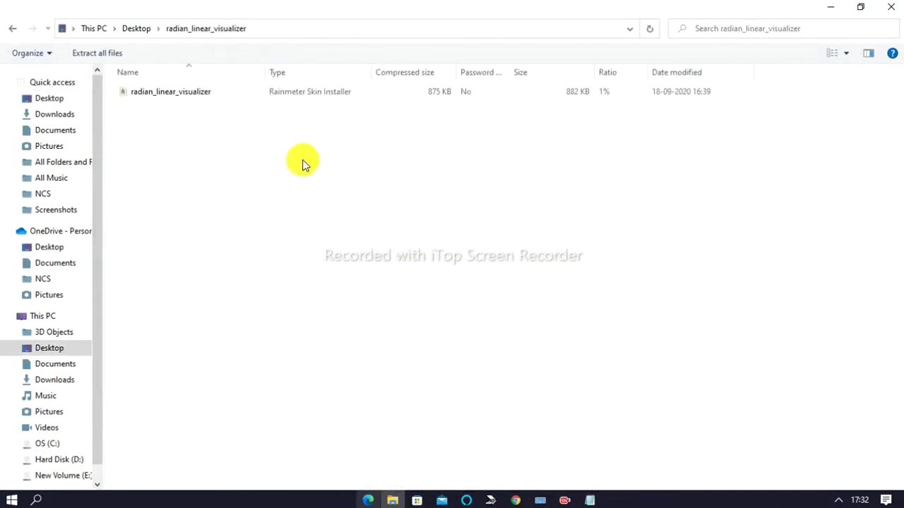
{"action": "left_click", "coordinate": [240, 98]}
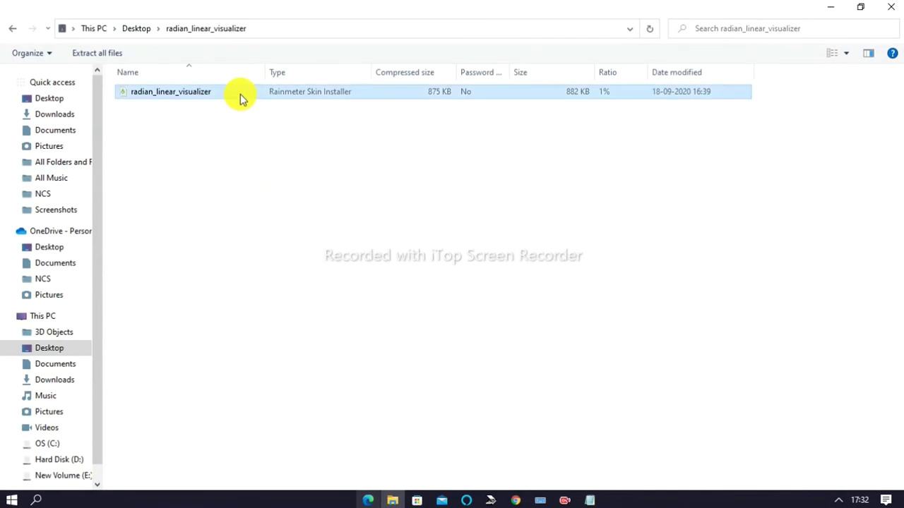
{"action": "left_click", "coordinate": [27, 101]}
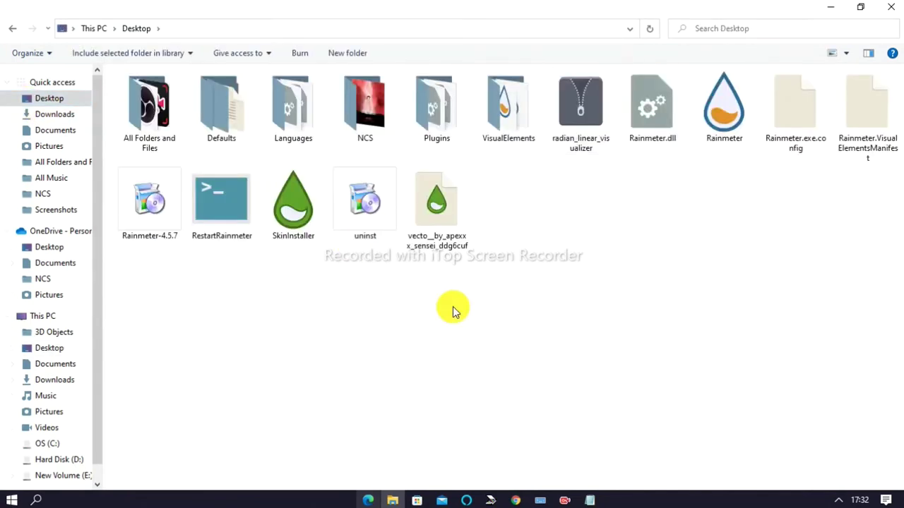
Run SkinInstaller from the Desktop folder, choose the radian_linear_visualizer skin file and install it with the included skins loaded
{"action": "double_click", "coordinate": [367, 203]}
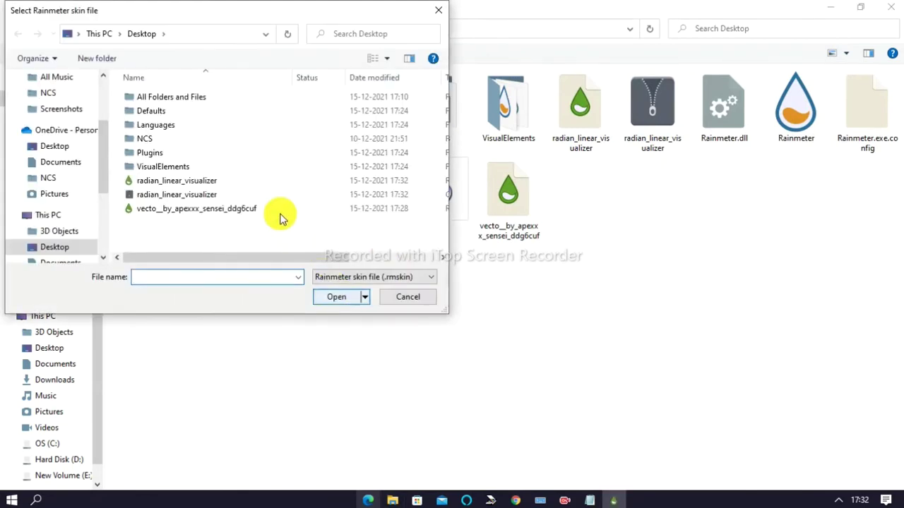
{"action": "left_click", "coordinate": [191, 182]}
{"action": "left_click", "coordinate": [326, 296]}
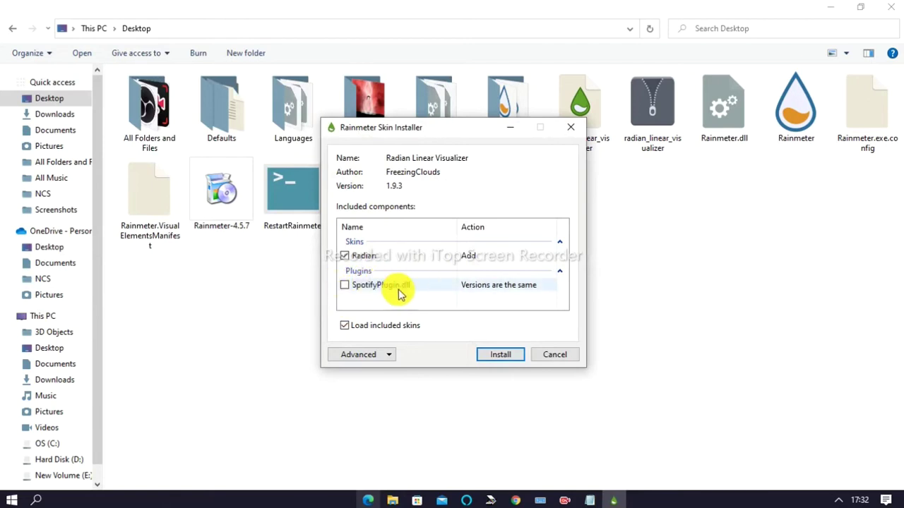
{"action": "left_click", "coordinate": [501, 354]}
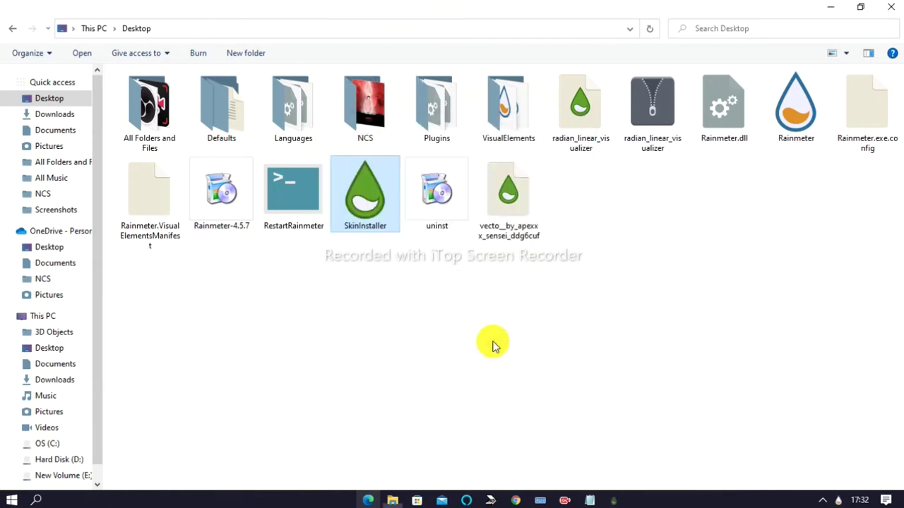
Minimize File Explorer, move the visualizer to mid-desktop beside its settings skin, and apply the Linear Visualizer settings
{"action": "left_click", "coordinate": [832, 6]}
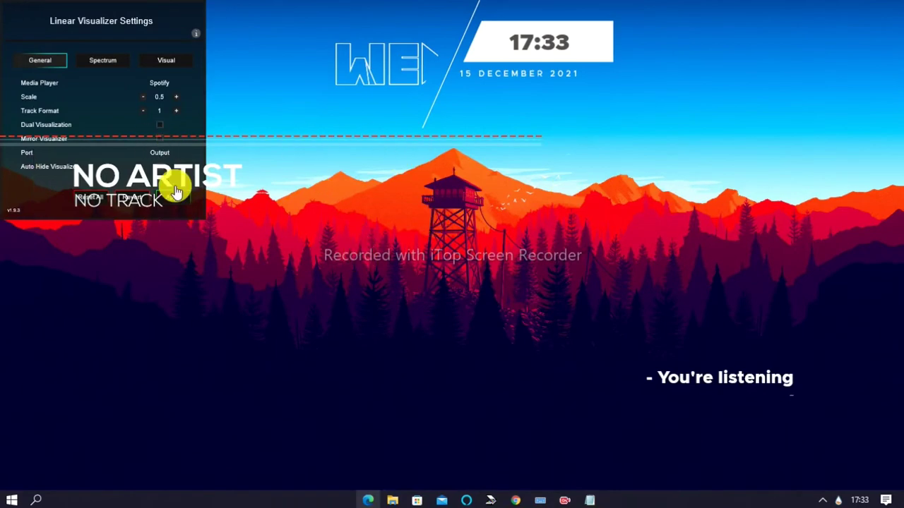
{"action": "left_click_drag", "start_coordinate": [174, 184], "coordinate": [158, 438]}
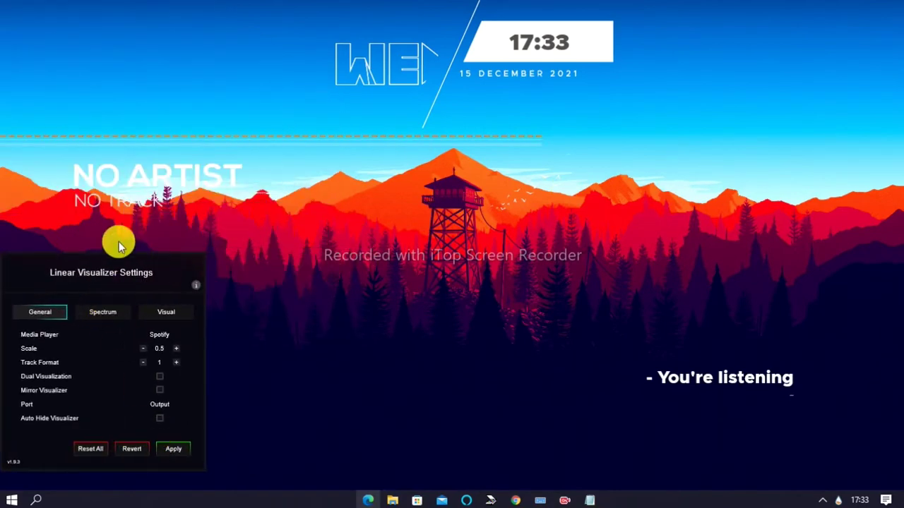
{"action": "left_click_drag", "start_coordinate": [148, 178], "coordinate": [374, 280]}
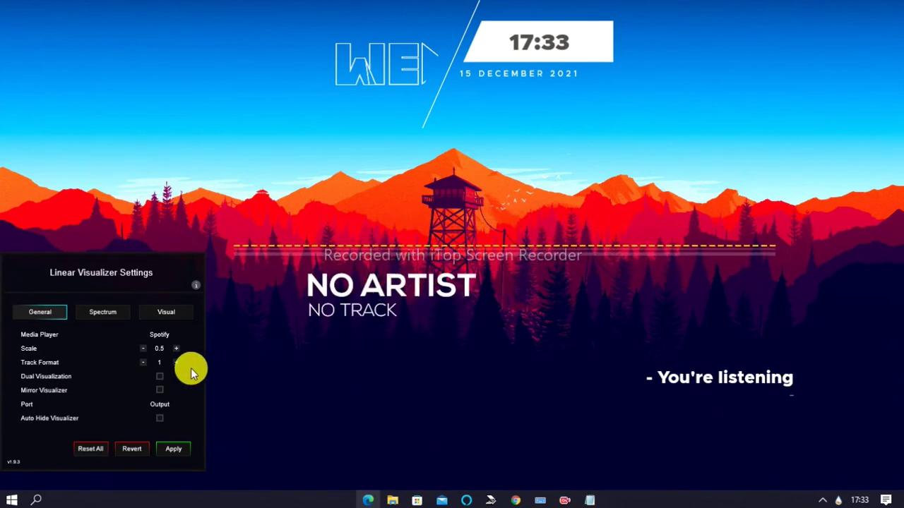
{"action": "left_click_drag", "start_coordinate": [131, 276], "coordinate": [145, 189]}
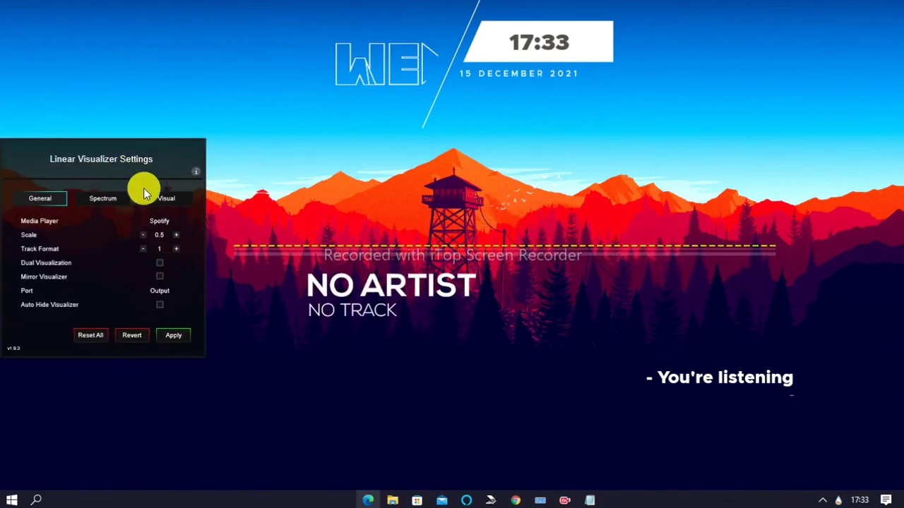
{"action": "left_click", "coordinate": [170, 335]}
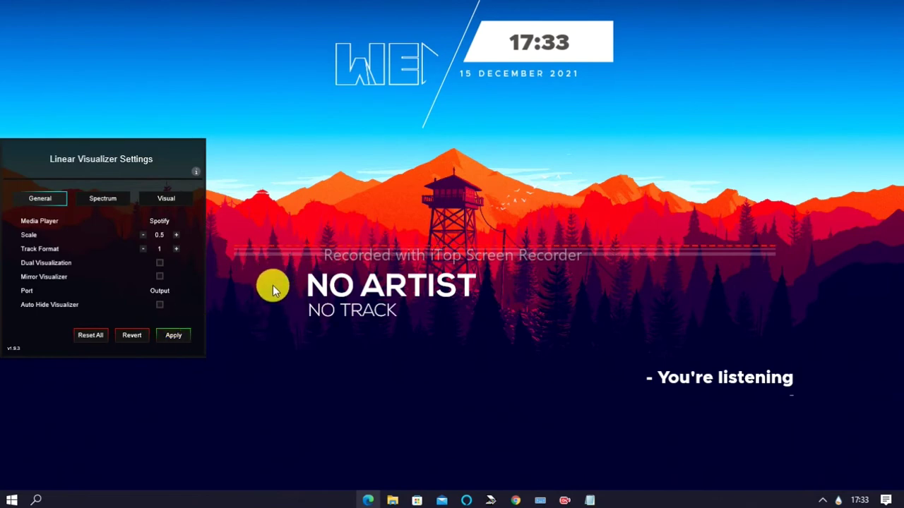
Hide the progress bar, rhythm bar and track information in the Linear Visualizer's Visual settings and apply the changes
{"action": "left_click", "coordinate": [105, 203]}
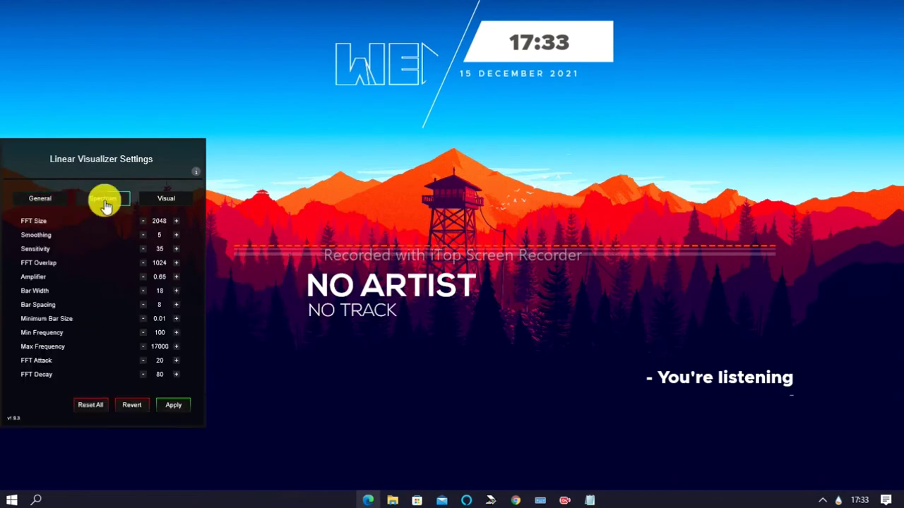
{"action": "left_click", "coordinate": [163, 198]}
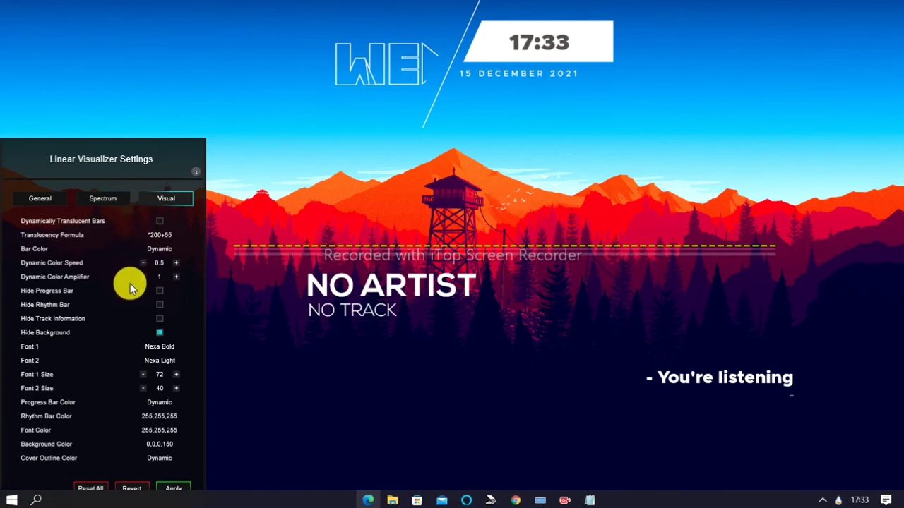
{"action": "left_click", "coordinate": [159, 306]}
{"action": "left_click", "coordinate": [159, 332]}
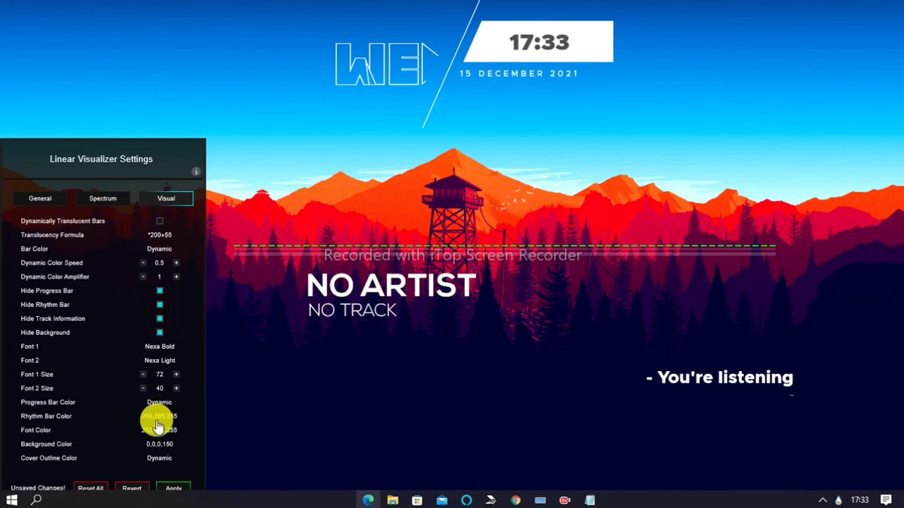
{"action": "left_click", "coordinate": [173, 485]}
Turn off Hide Progress Bar in the Linear Visualizer's Visual settings and apply the change
{"action": "left_click", "coordinate": [168, 197]}
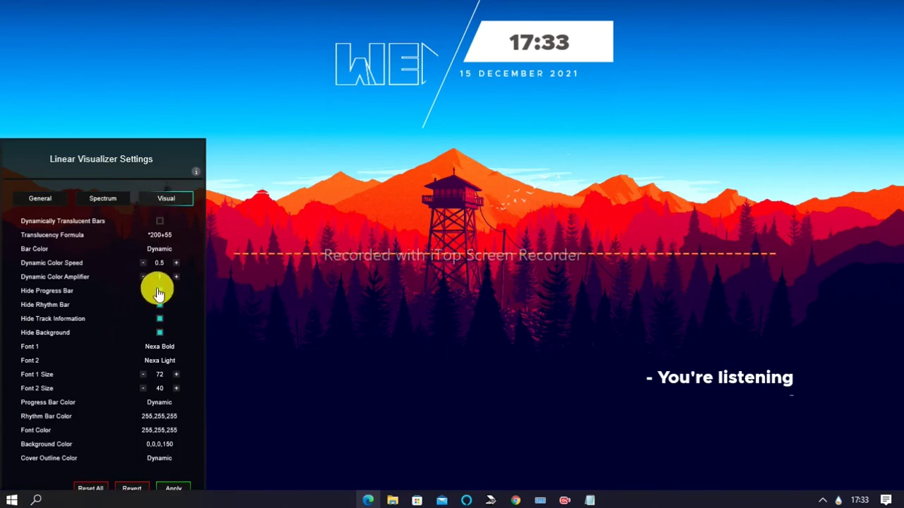
{"action": "left_click", "coordinate": [159, 291]}
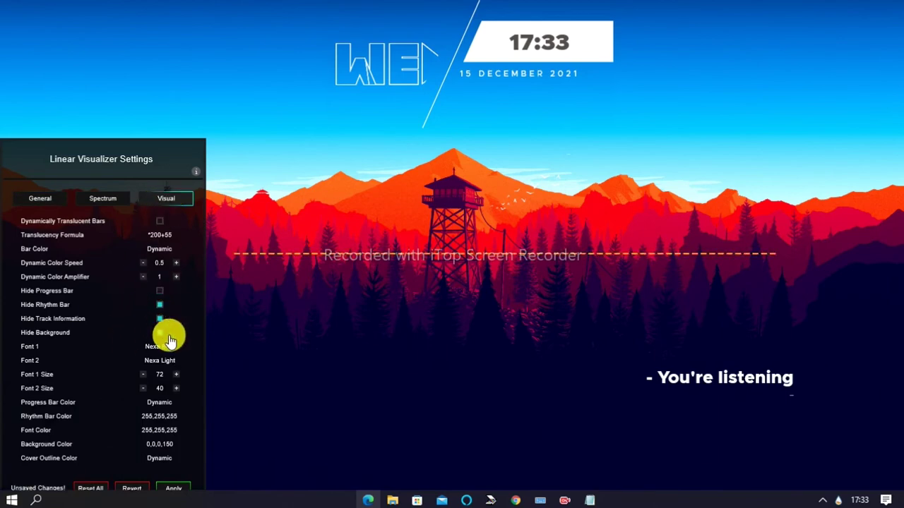
{"action": "left_click", "coordinate": [171, 491]}
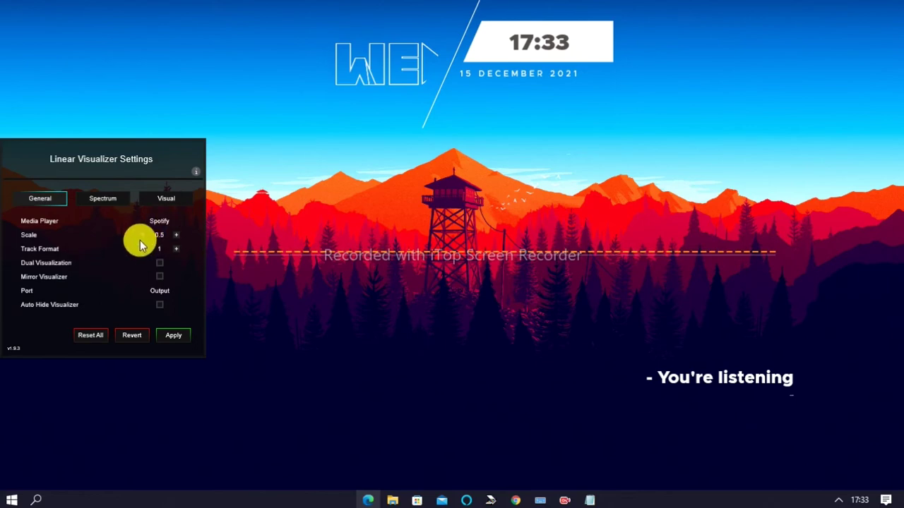
Set the Linear Visualizer's scale to 0.2, apply it, and move the visualizer to the lower middle of the desktop
{"action": "left_click", "coordinate": [173, 335]}
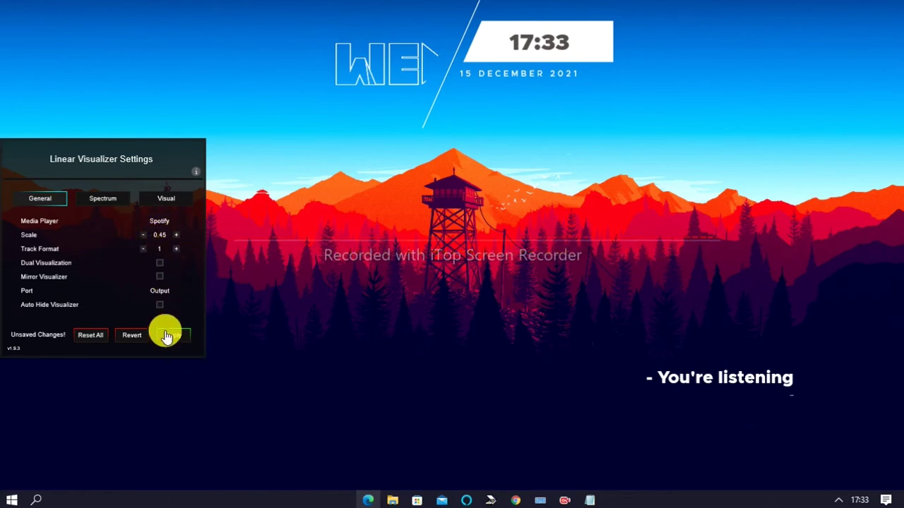
{"action": "left_click", "coordinate": [144, 238]}
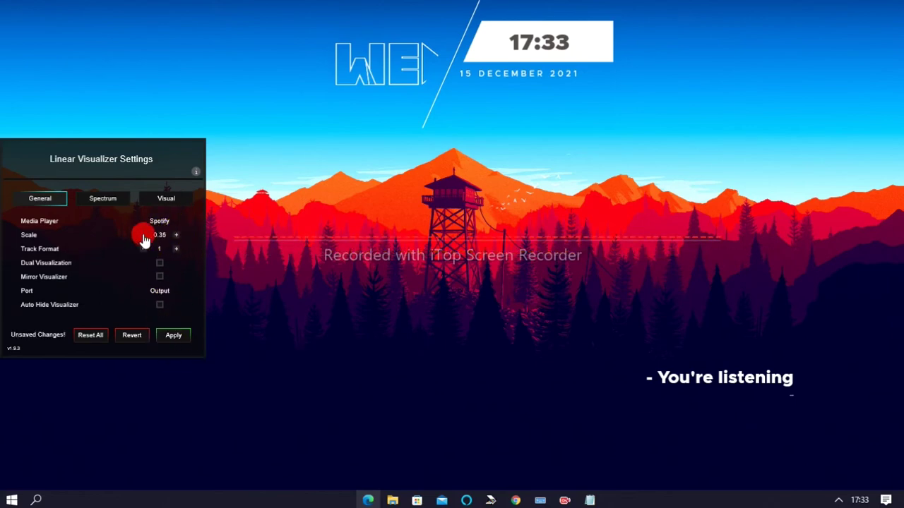
{"action": "left_click", "coordinate": [143, 239]}
{"action": "left_click", "coordinate": [175, 336]}
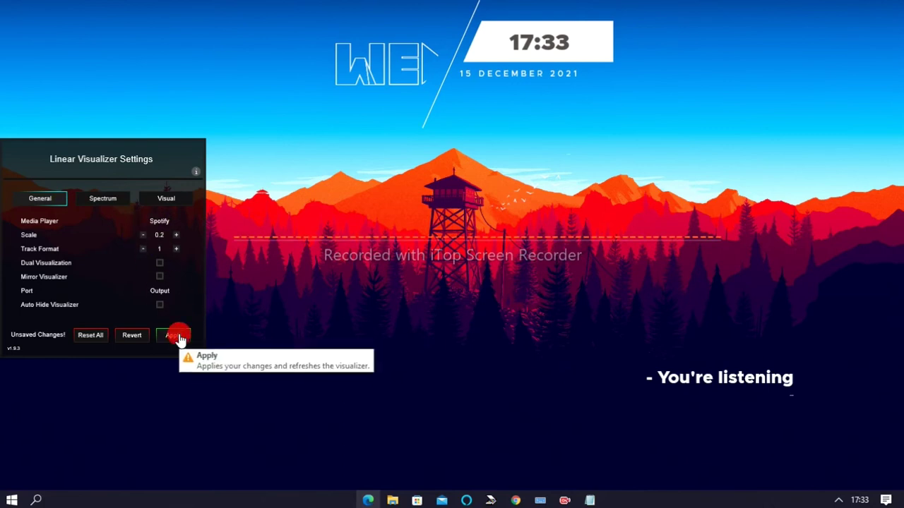
{"action": "left_click_drag", "start_coordinate": [327, 399], "coordinate": [467, 408]}
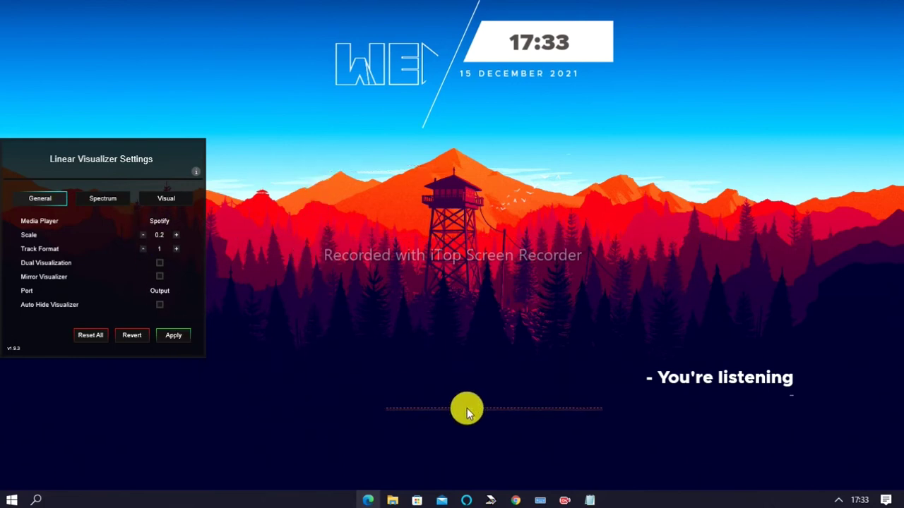
Set the Linear Visualizer's scale to 0.25 and apply the change
{"action": "left_click", "coordinate": [177, 236]}
{"action": "left_click", "coordinate": [145, 235]}
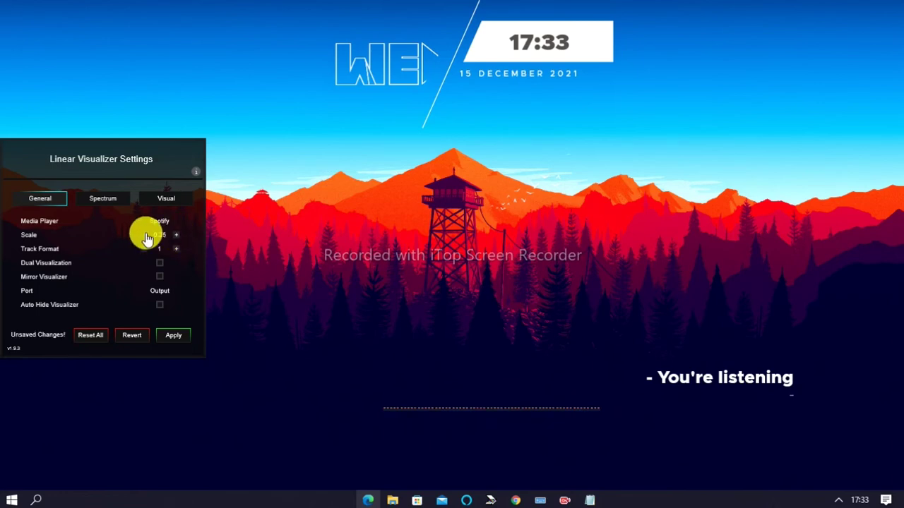
{"action": "left_click", "coordinate": [175, 337]}
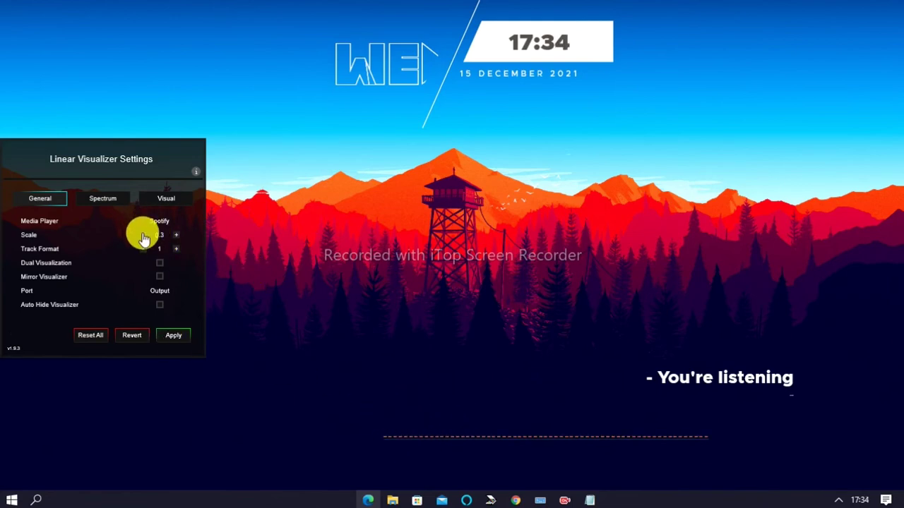
{"action": "left_click", "coordinate": [173, 336]}
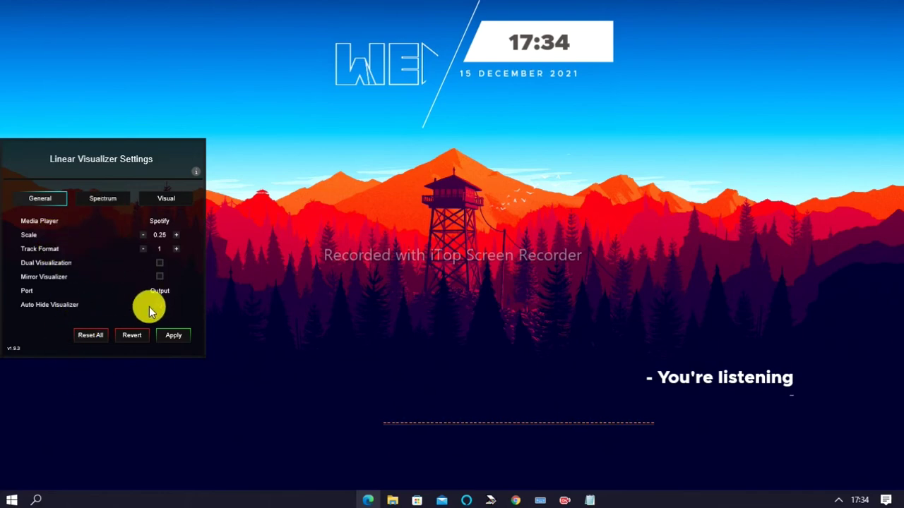
Turn on Dual Visualization for the Linear Visualizer and apply the change
{"action": "left_click", "coordinate": [161, 265]}
{"action": "left_click", "coordinate": [175, 334]}
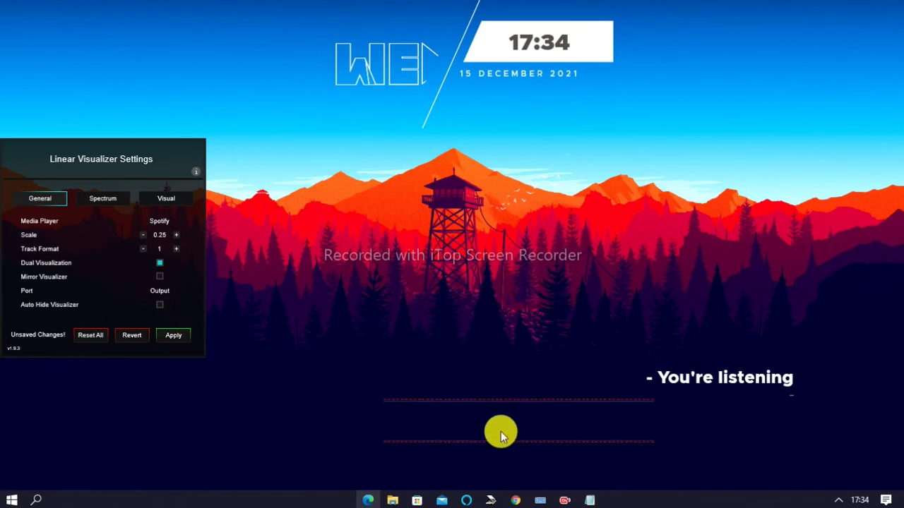
Raise the Smoothing value to 8 in the Linear Visualizer's Spectrum settings and apply the change
{"action": "left_click", "coordinate": [113, 199]}
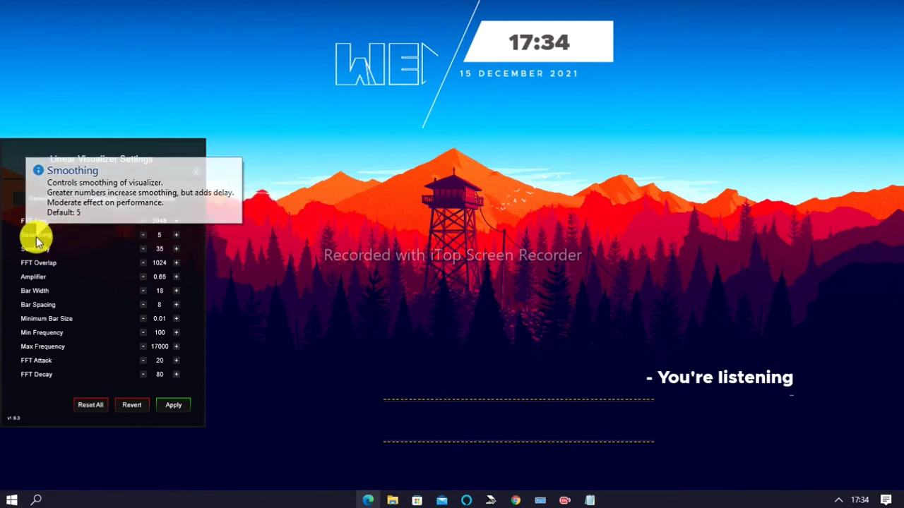
{"action": "left_click", "coordinate": [175, 235]}
{"action": "left_click", "coordinate": [175, 235]}
{"action": "left_click", "coordinate": [176, 235]}
{"action": "left_click", "coordinate": [176, 235]}
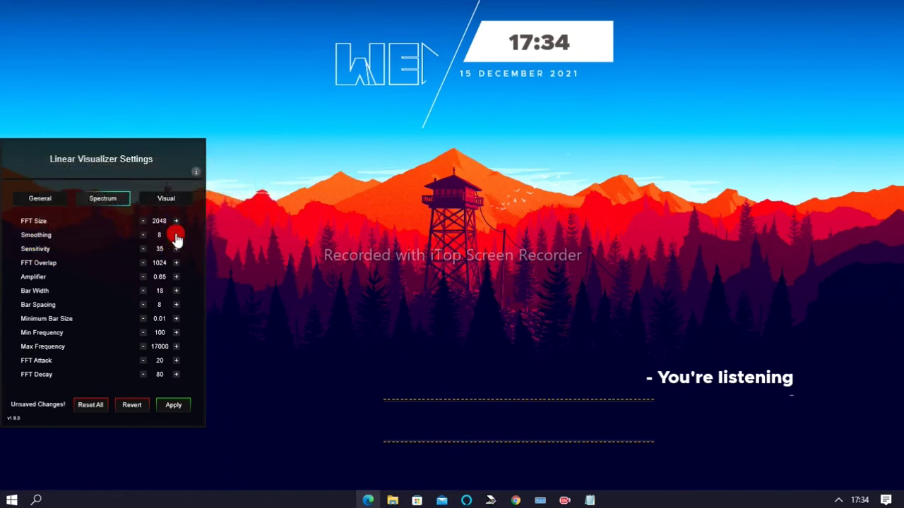
{"action": "left_click", "coordinate": [174, 412]}
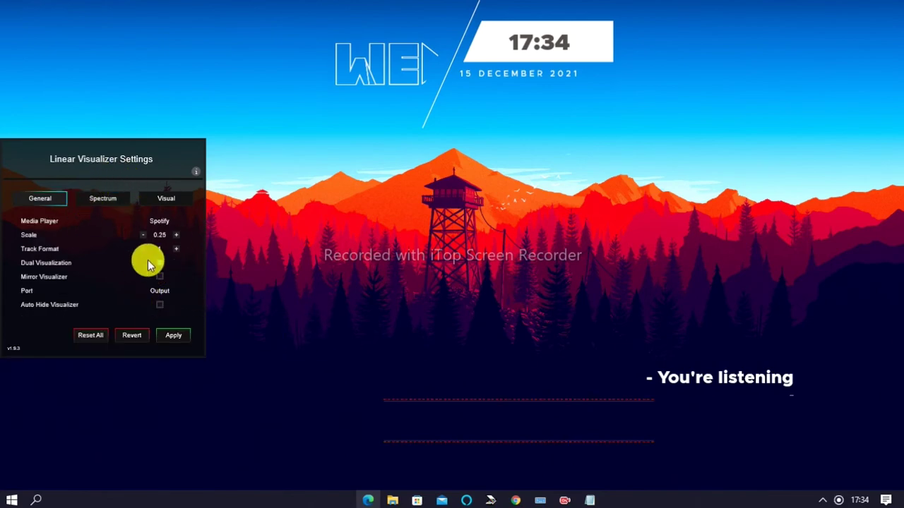
Turn off Dual Visualization, apply the change, and move the visualizer bar up to just below the watchtower
{"action": "left_click", "coordinate": [159, 264]}
{"action": "left_click", "coordinate": [175, 337]}
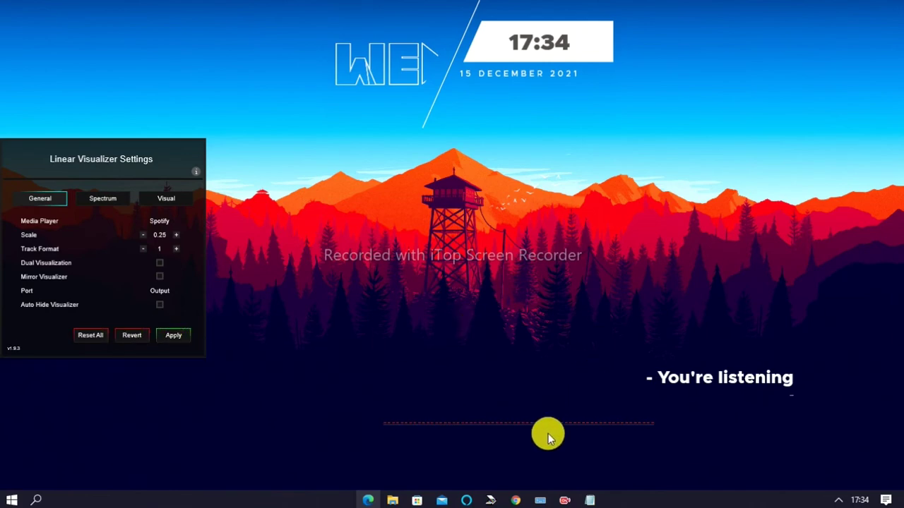
{"action": "left_click_drag", "start_coordinate": [542, 423], "coordinate": [515, 352]}
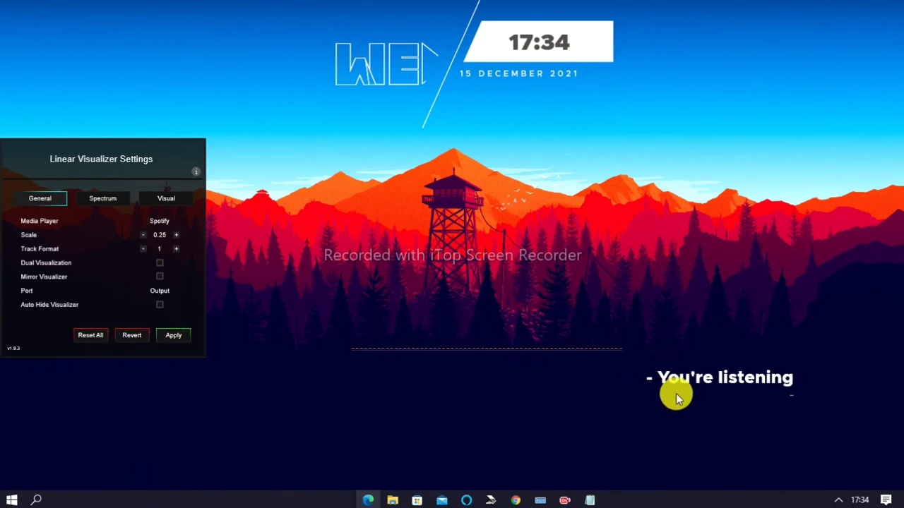
Move the "You're listening" text below the visualizer bar and close the Linear Visualizer settings
{"action": "left_click_drag", "start_coordinate": [676, 393], "coordinate": [531, 441]}
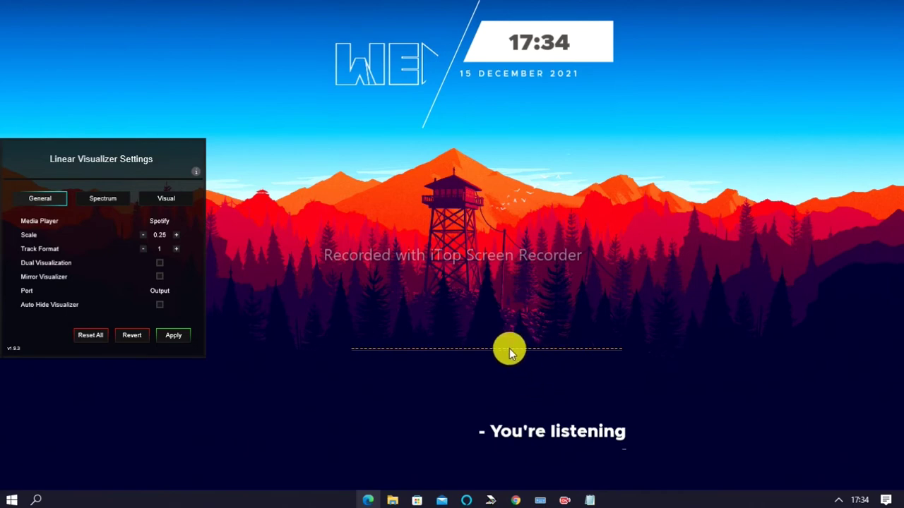
{"action": "left_click", "coordinate": [97, 289]}
{"action": "right_click", "coordinate": [98, 289]}
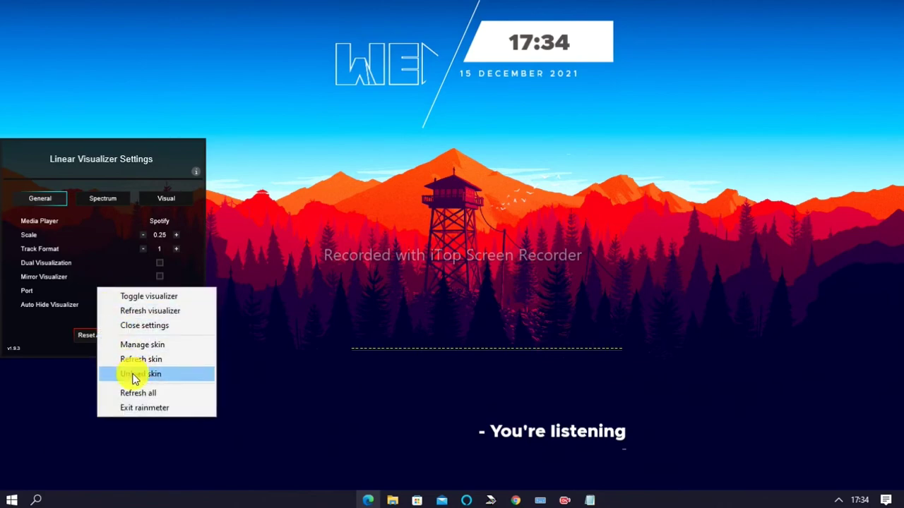
{"action": "left_click", "coordinate": [136, 329]}
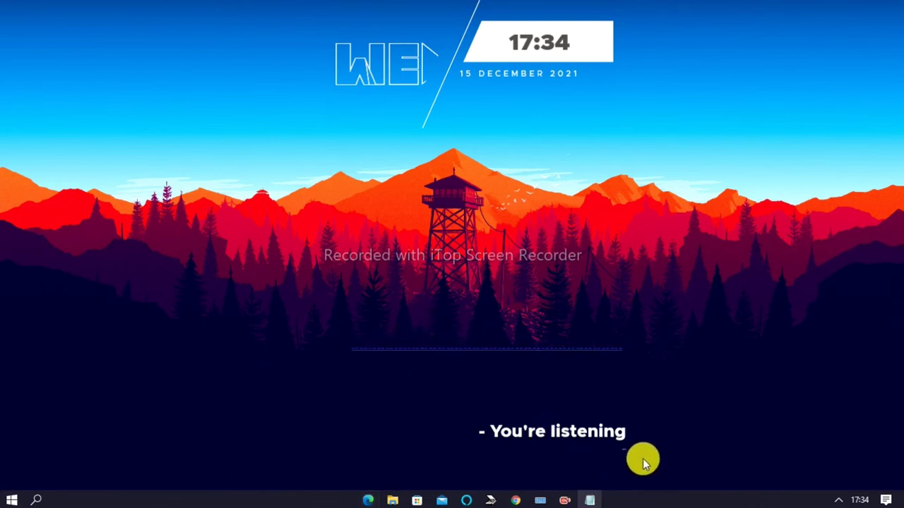
Open the Manage Rainmeter window from the system tray and close the Date file in Notepad
{"action": "left_click", "coordinate": [839, 500]}
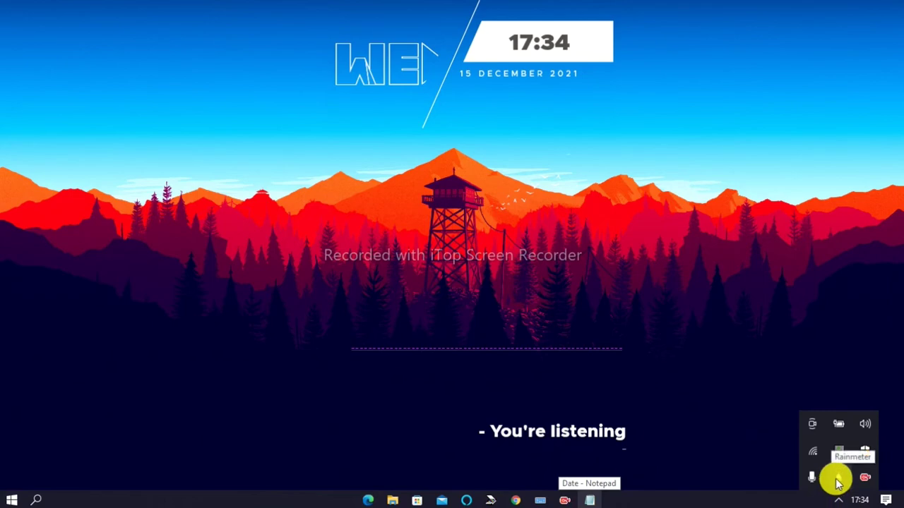
{"action": "left_click", "coordinate": [838, 480]}
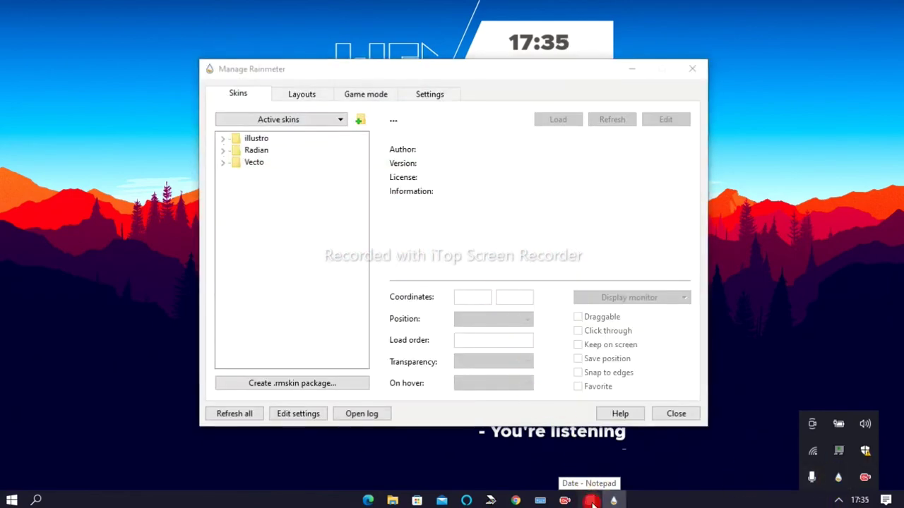
{"action": "left_click", "coordinate": [592, 501]}
{"action": "left_click", "coordinate": [730, 76]}
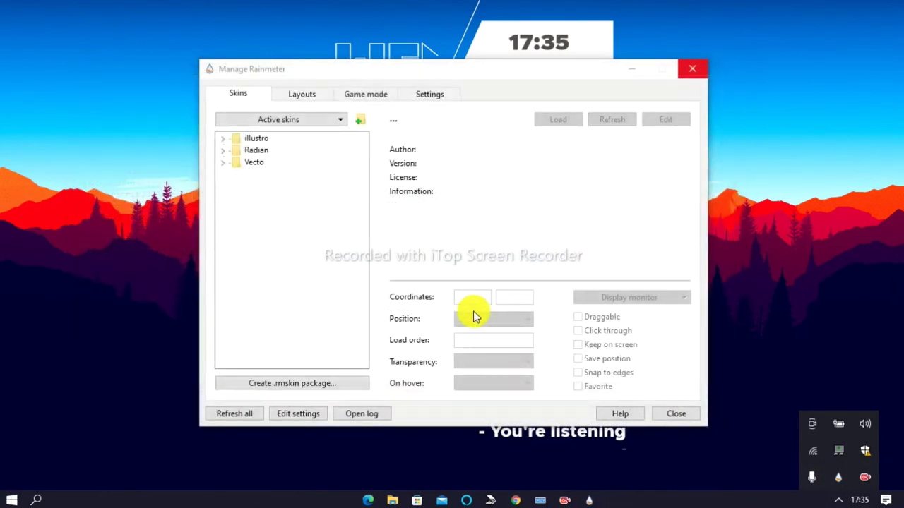
Select LinearVisualizer.ini in the Radian active skins and set its Position to On desktop
{"action": "left_click", "coordinate": [225, 150]}
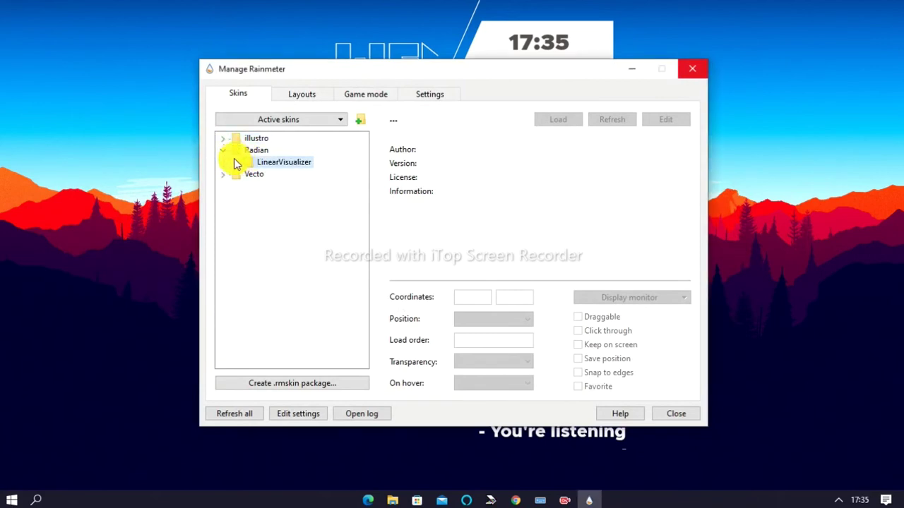
{"action": "left_click", "coordinate": [236, 163]}
{"action": "left_click", "coordinate": [271, 186]}
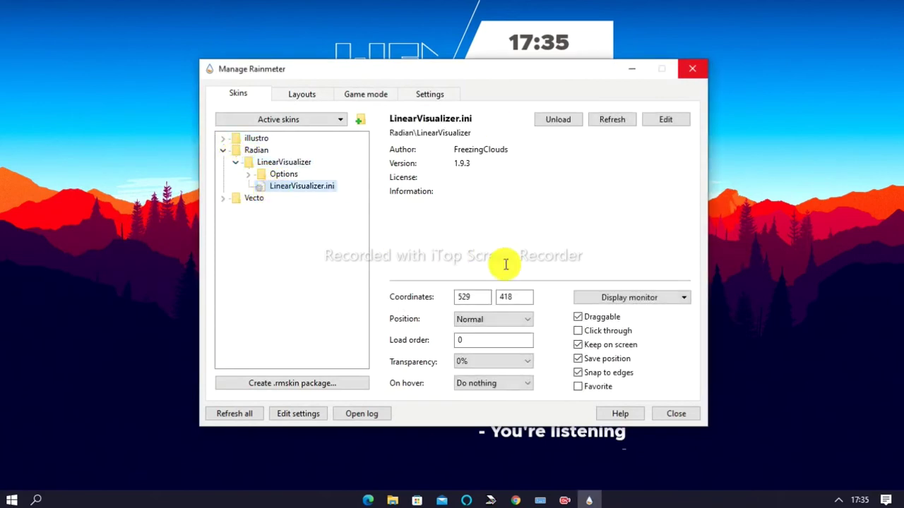
{"action": "left_click", "coordinate": [512, 322]}
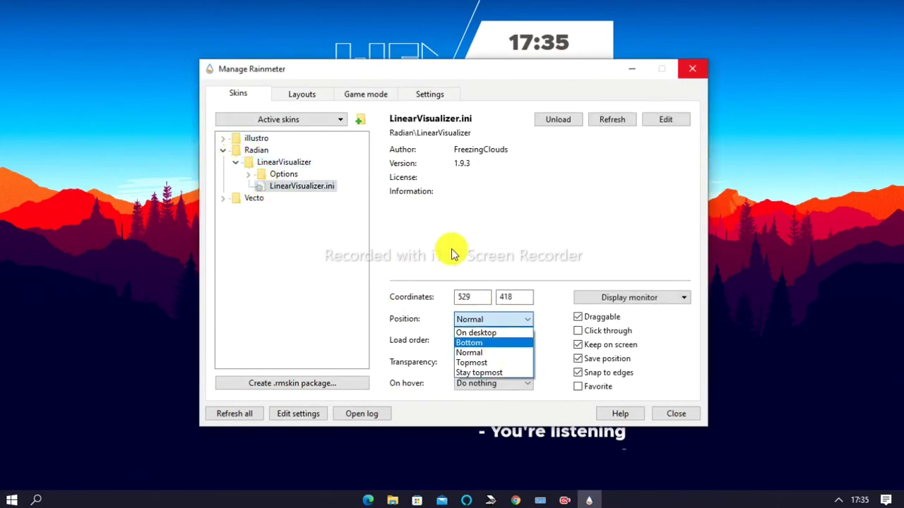
{"action": "left_click", "coordinate": [480, 332]}
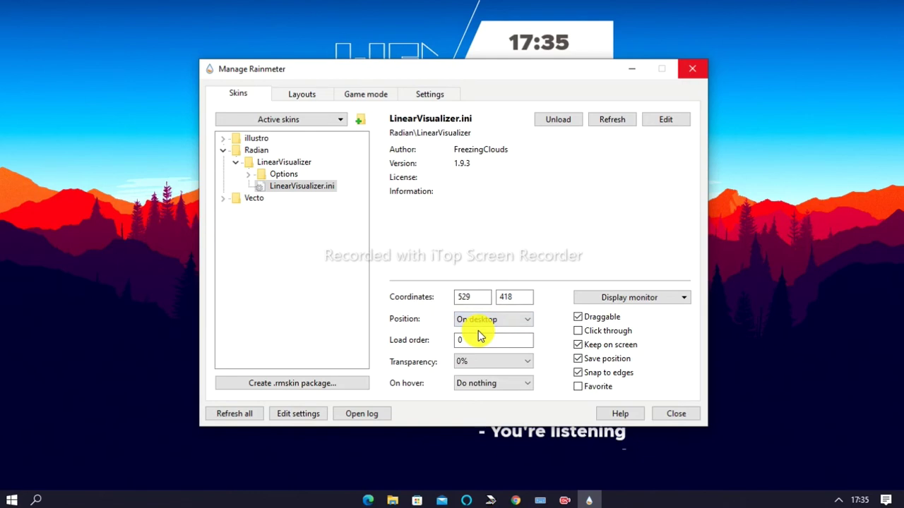
{"action": "left_click", "coordinate": [478, 361]}
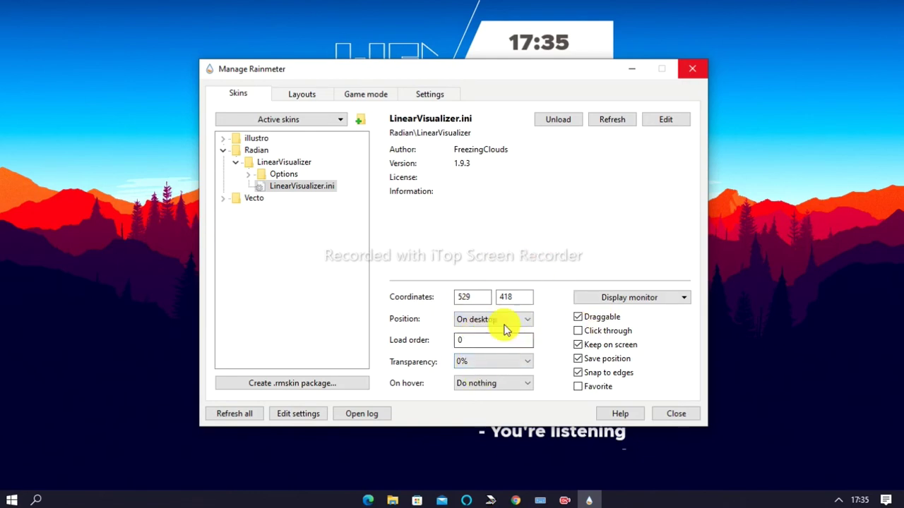
Move the Manage Rainmeter window aside and set LinearVisualizer.ini's vertical coordinate to 420
{"action": "left_click_drag", "start_coordinate": [491, 75], "coordinate": [323, 17]}
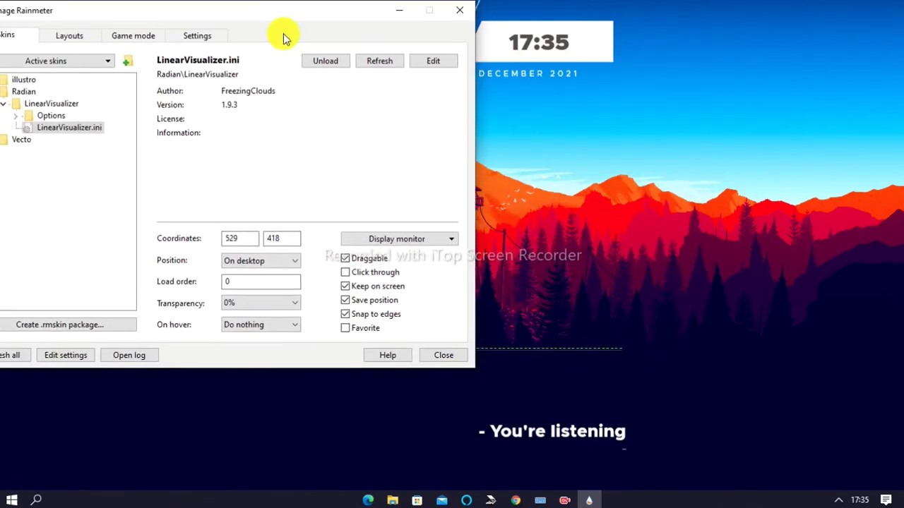
{"action": "left_click", "coordinate": [281, 240]}
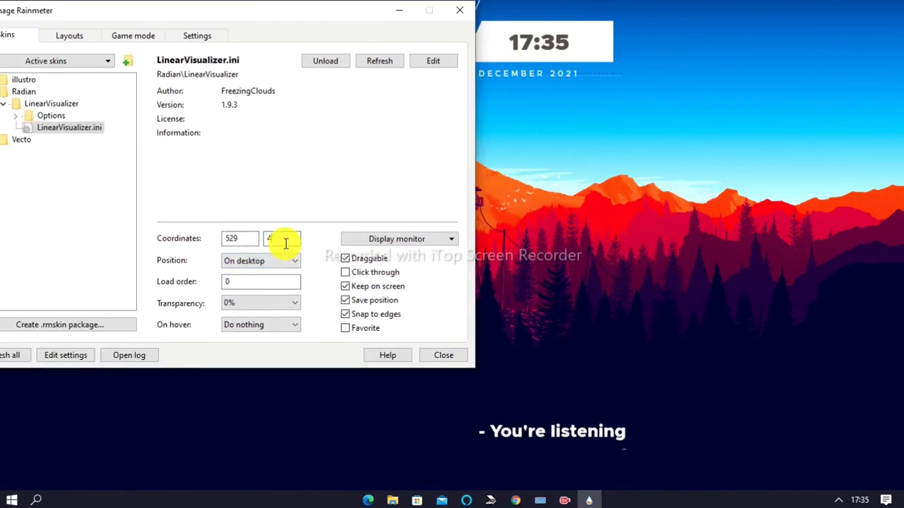
{"action": "key", "text": "BackSpace"}
{"action": "key", "text": "BackSpace"}
{"action": "key", "text": "BackSpace"}
{"action": "type", "text": "420"}
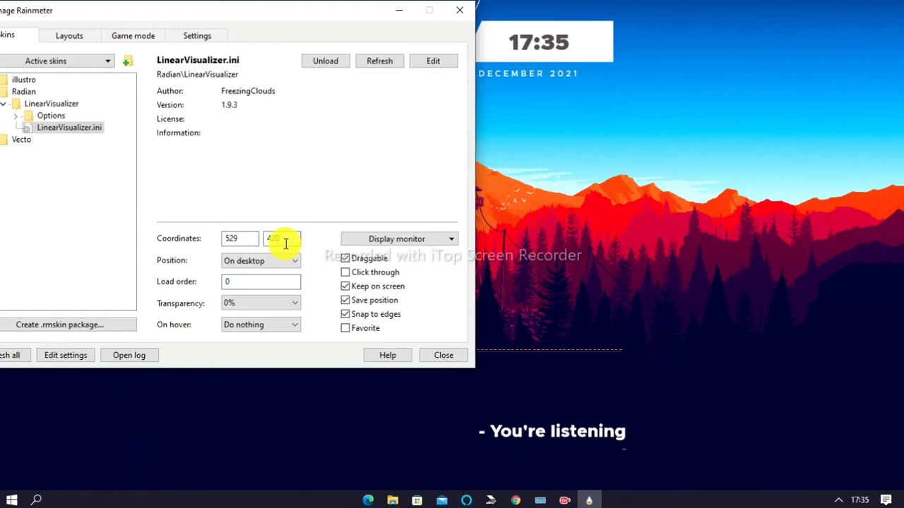
Try different horizontal coordinates for LinearVisualizer.ini, set it to 690, and minimize the manager to reveal the desktop
{"action": "double_click", "coordinate": [241, 238]}
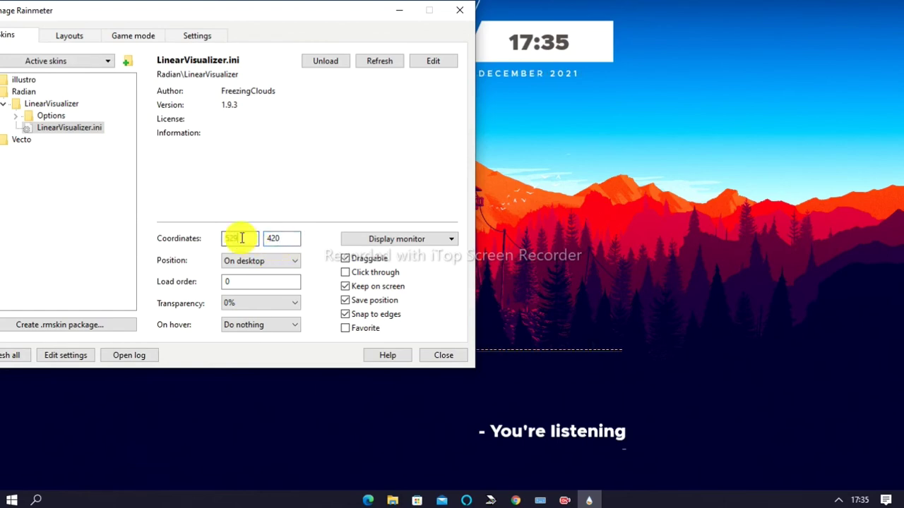
{"action": "type", "text": "520"}
{"action": "key", "text": "BackSpace"}
{"action": "type", "text": "0"}
{"action": "key", "text": "BackSpace"}
{"action": "type", "text": "0"}
{"action": "key", "text": "BackSpace"}
{"action": "key", "text": "BackSpace"}
{"action": "type", "text": "50"}
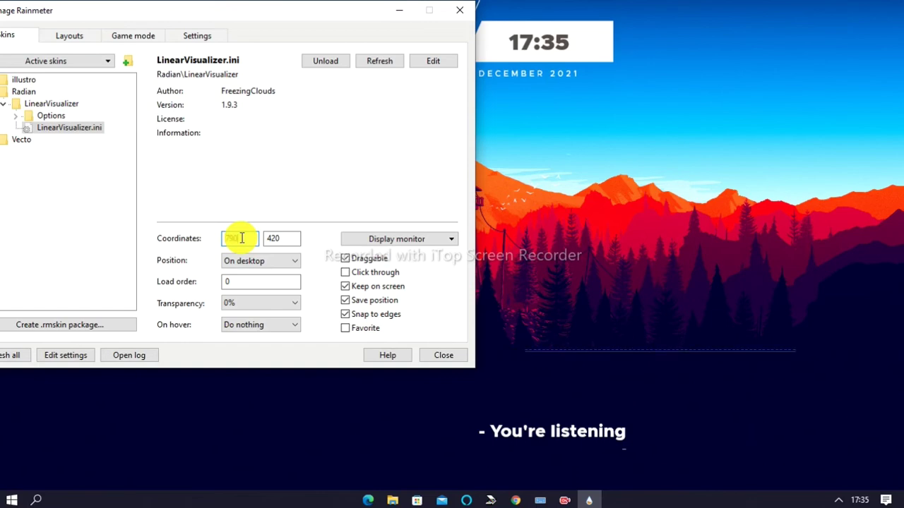
{"action": "key", "text": "BackSpace"}
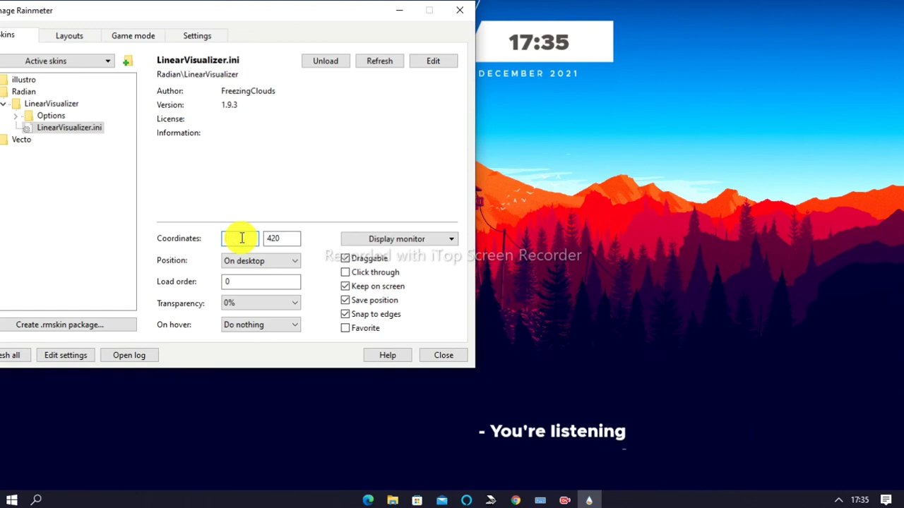
{"action": "type", "text": "600"}
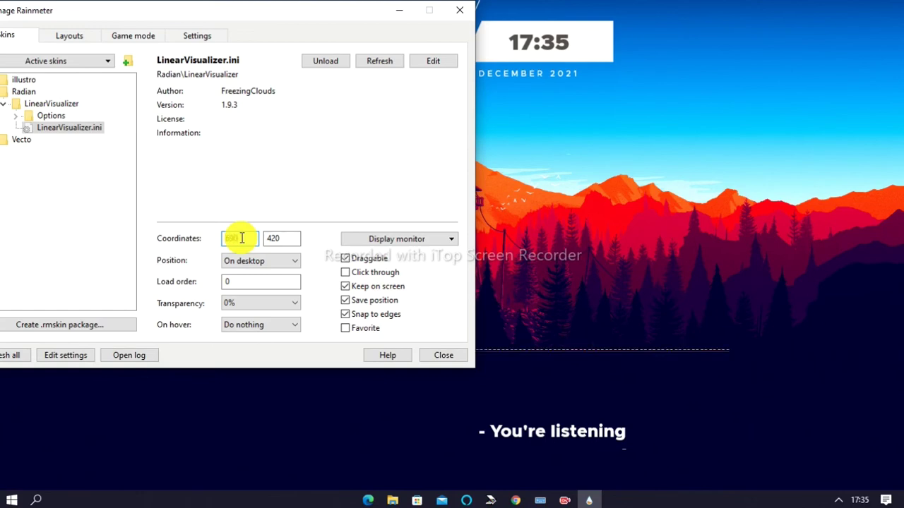
{"action": "left_click_drag", "start_coordinate": [322, 10], "coordinate": [319, 204]}
{"action": "left_click", "coordinate": [391, 202]}
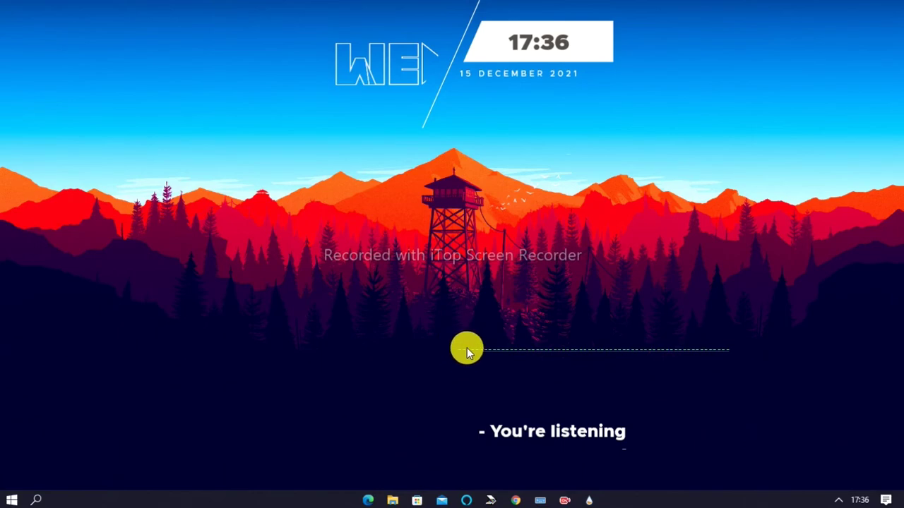
Reopen the Manage Rainmeter window, try 659 as LinearVisualizer.ini's horizontal coordinate, and set it to 600
{"action": "left_click", "coordinate": [588, 499]}
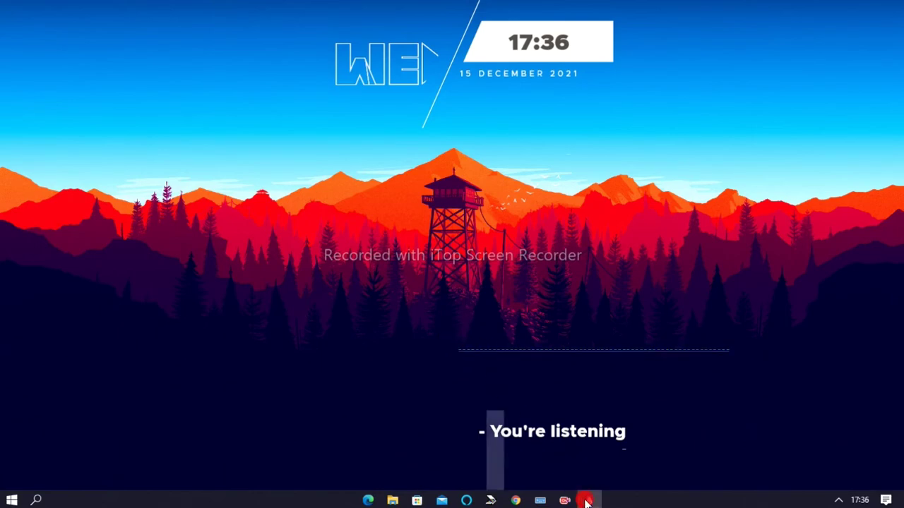
{"action": "left_click_drag", "start_coordinate": [268, 198], "coordinate": [264, 44]}
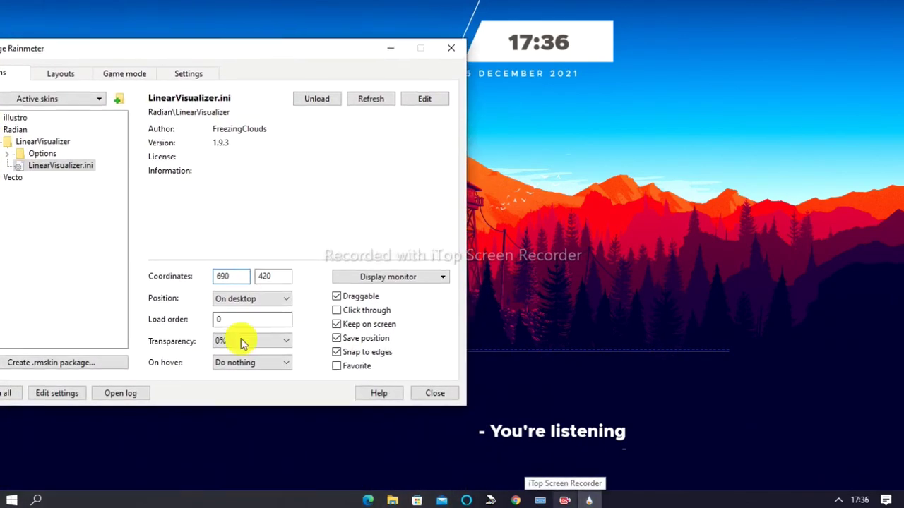
{"action": "key", "text": "BackSpace"}
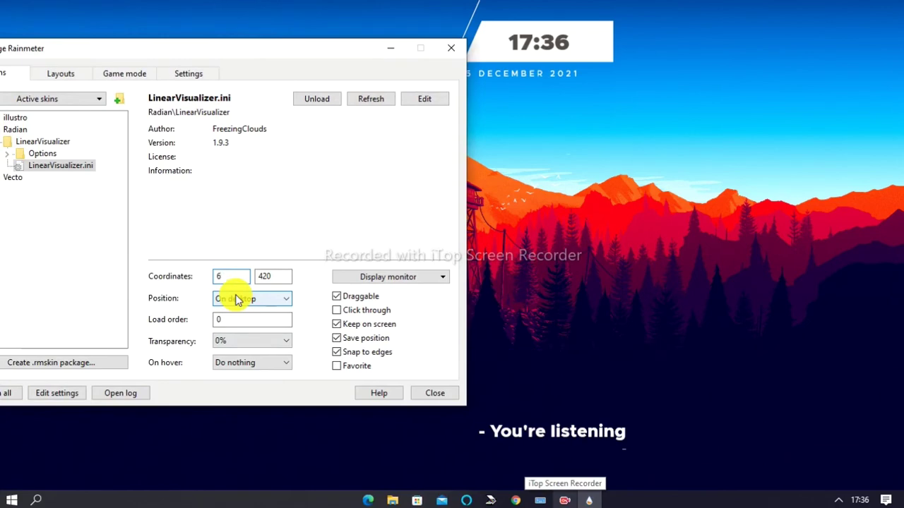
{"action": "type", "text": "59"}
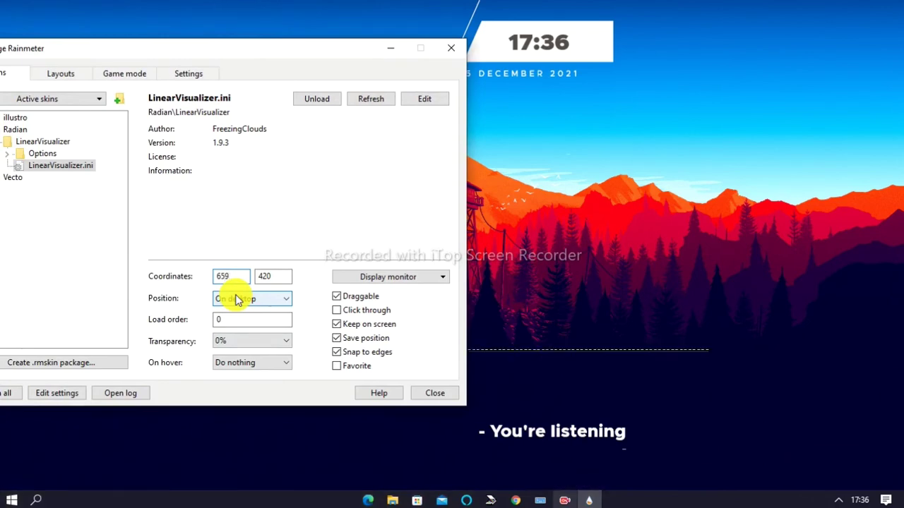
{"action": "key", "text": "BackSpace"}
{"action": "key", "text": "BackSpace"}
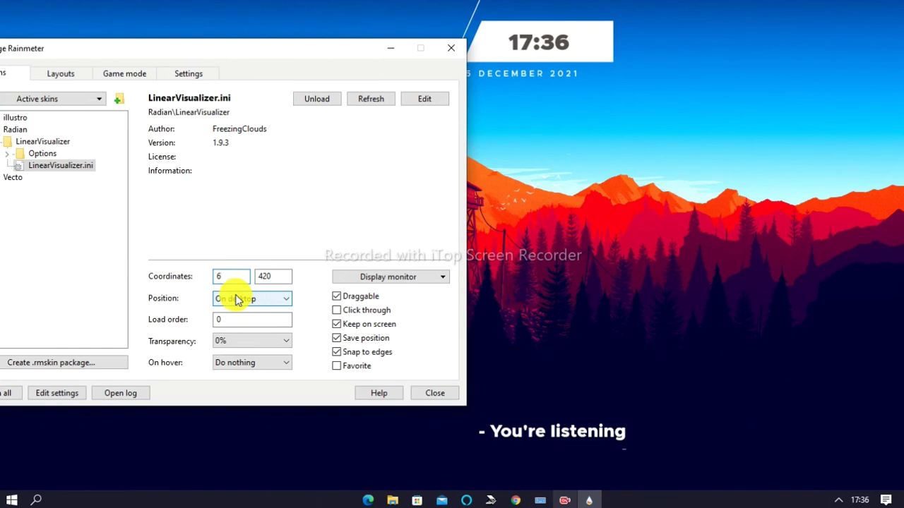
{"action": "type", "text": "00"}
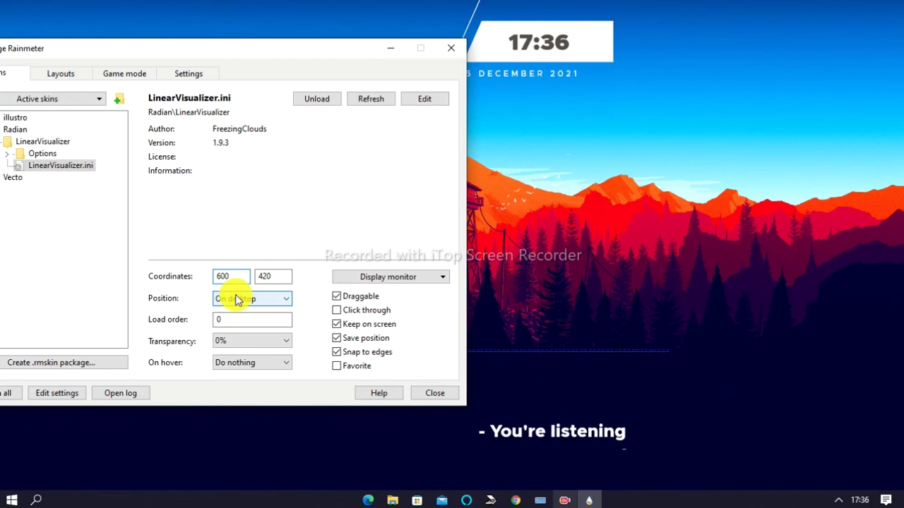
Try vertical coordinates of 560 and 550 for LinearVisualizer.ini and set the value to 515
{"action": "double_click", "coordinate": [274, 277]}
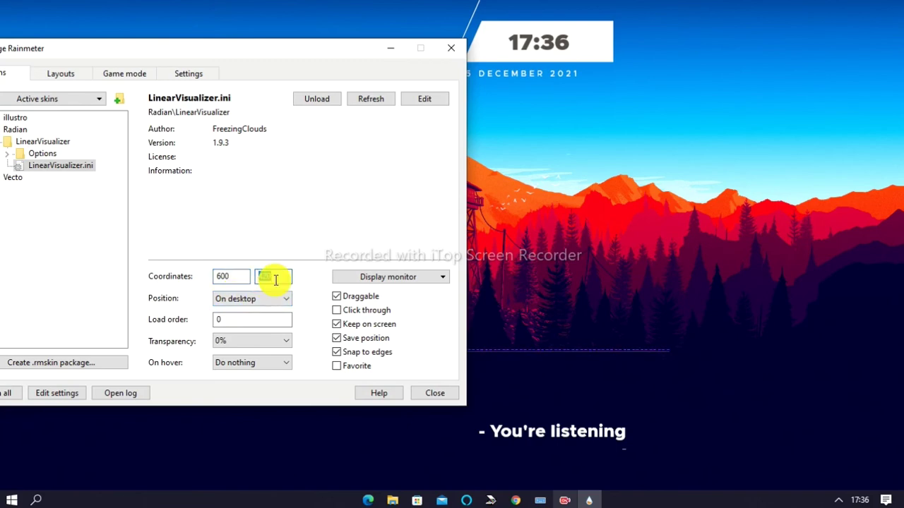
{"action": "key", "text": "BackSpace"}
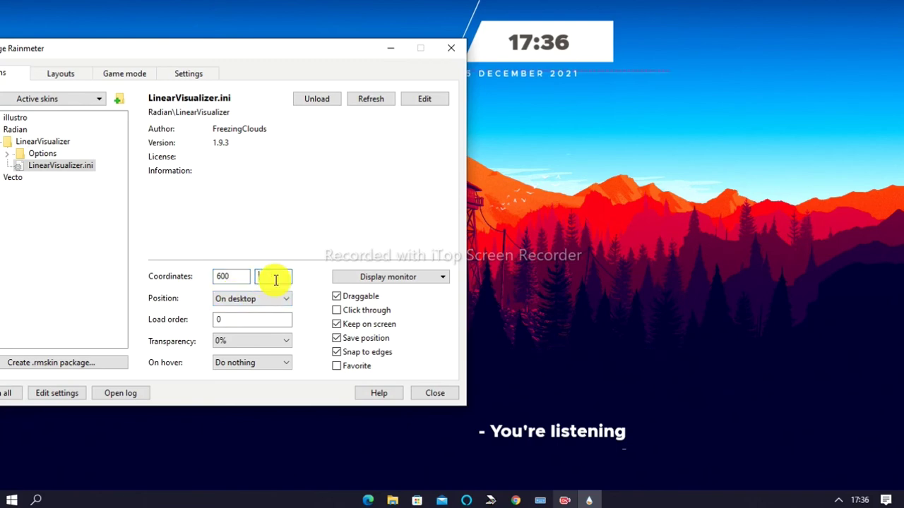
{"action": "type", "text": "1-"}
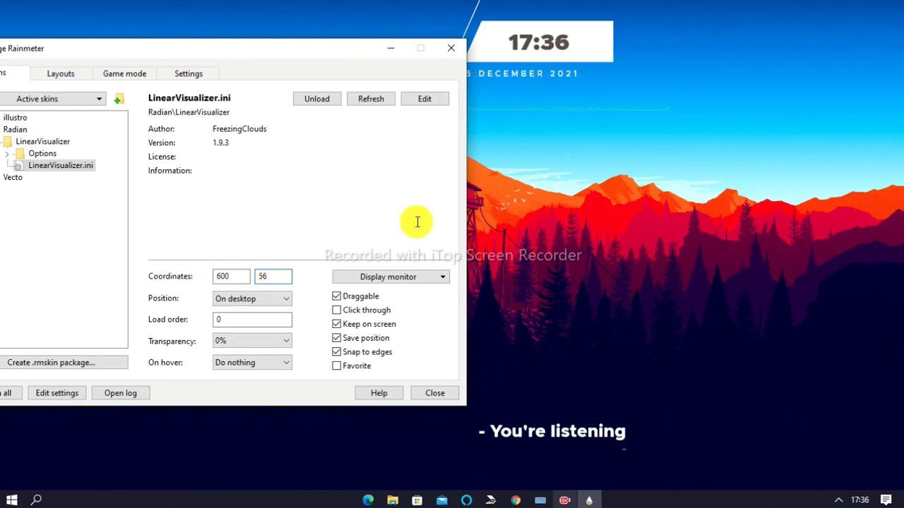
{"action": "type", "text": "0"}
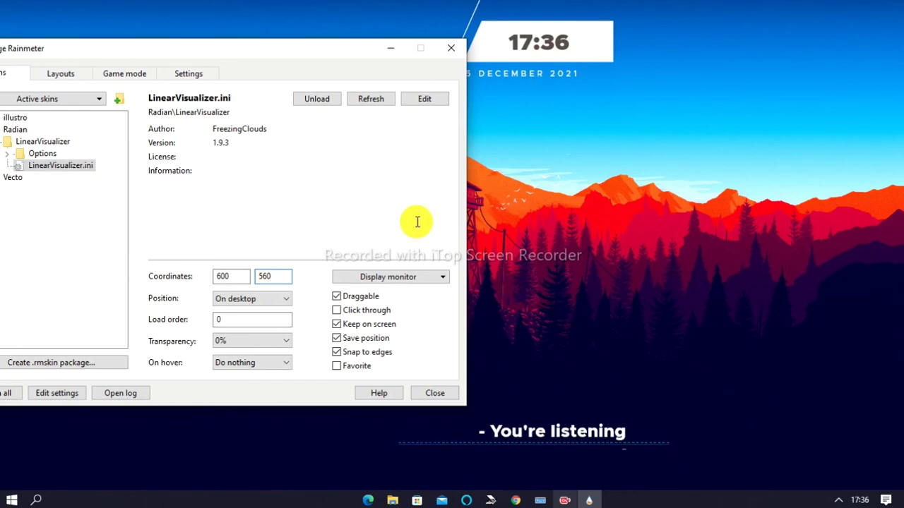
{"action": "key", "text": "BackSpace"}
{"action": "key", "text": "BackSpace"}
{"action": "type", "text": "50"}
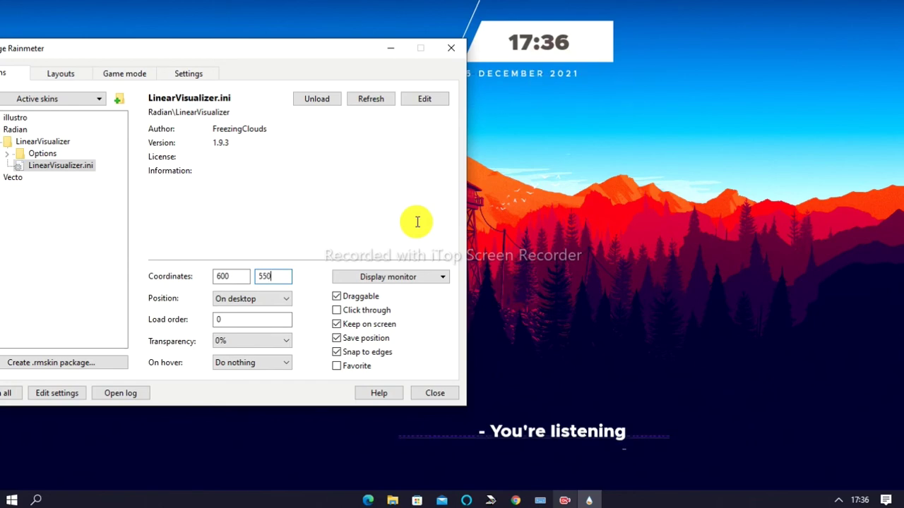
{"action": "key", "text": "BackSpace"}
{"action": "key", "text": "BackSpace"}
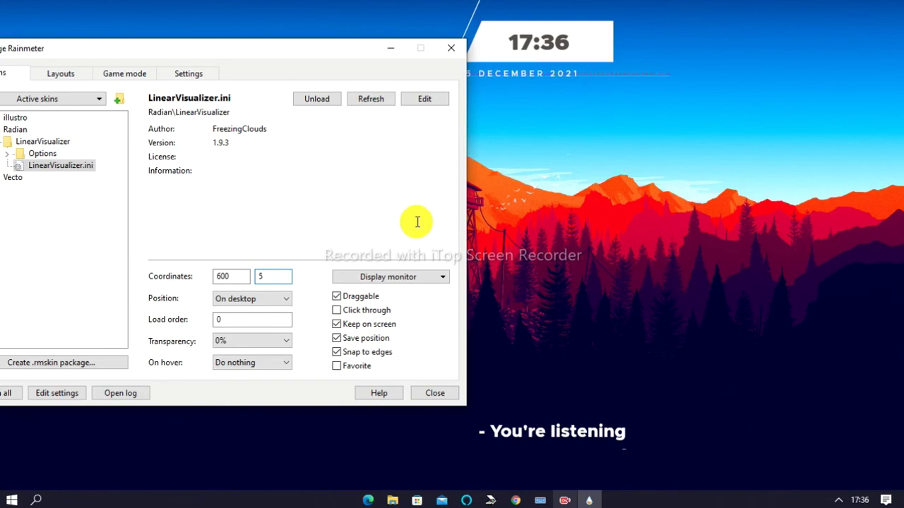
{"action": "type", "text": "15"}
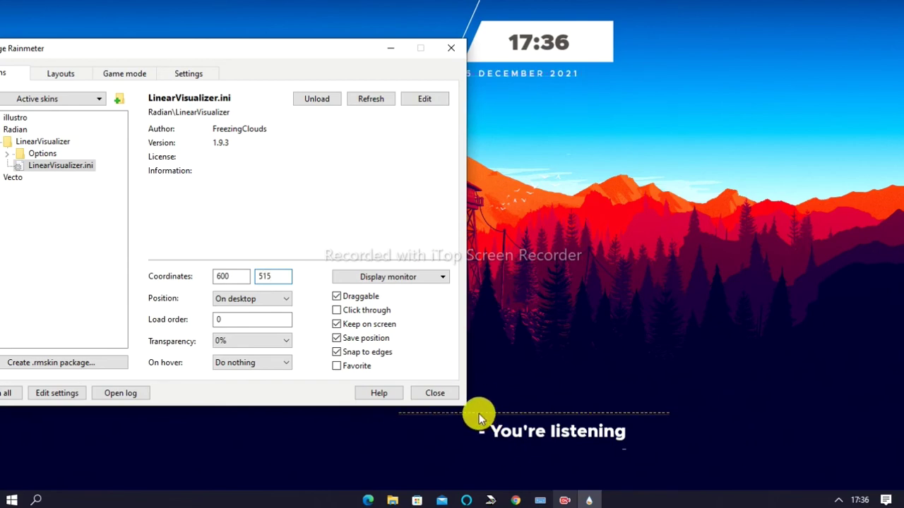
Move the visualizer on the desktop to about 569, 506, refresh LinearVisualizer.ini, and minimize the manager
{"action": "left_click_drag", "start_coordinate": [479, 414], "coordinate": [458, 406]}
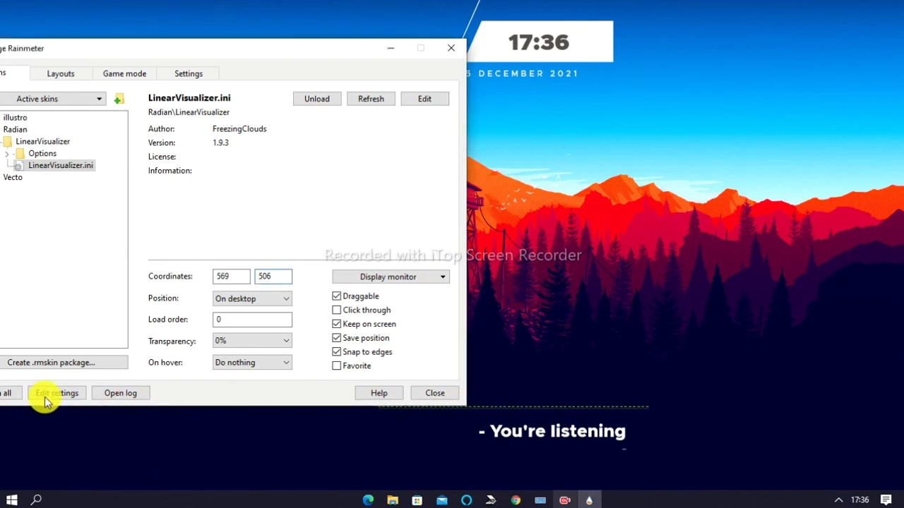
{"action": "left_click", "coordinate": [362, 101]}
{"action": "left_click", "coordinate": [390, 48]}
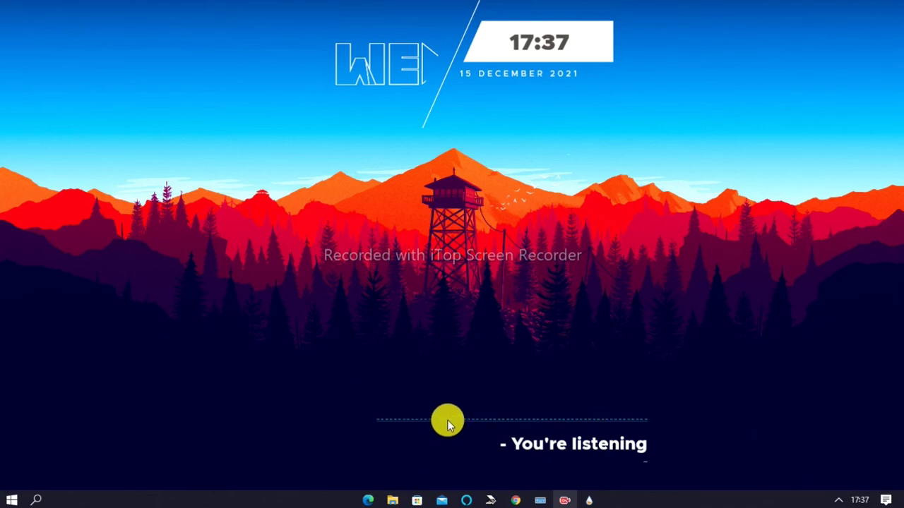
Play the Diviners - Savannah track from the desktop's NCS folder and minimize the player to reveal the visualizer
{"action": "left_click", "coordinate": [392, 500]}
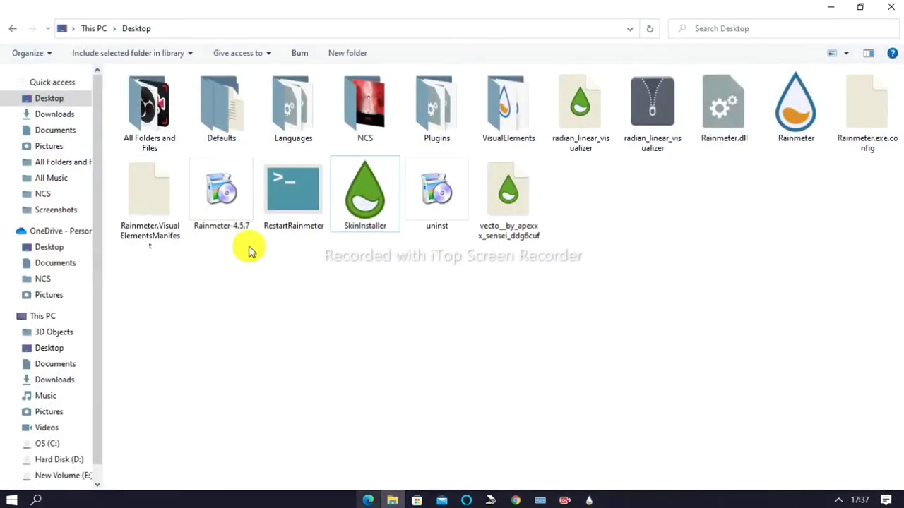
{"action": "left_click", "coordinate": [394, 128]}
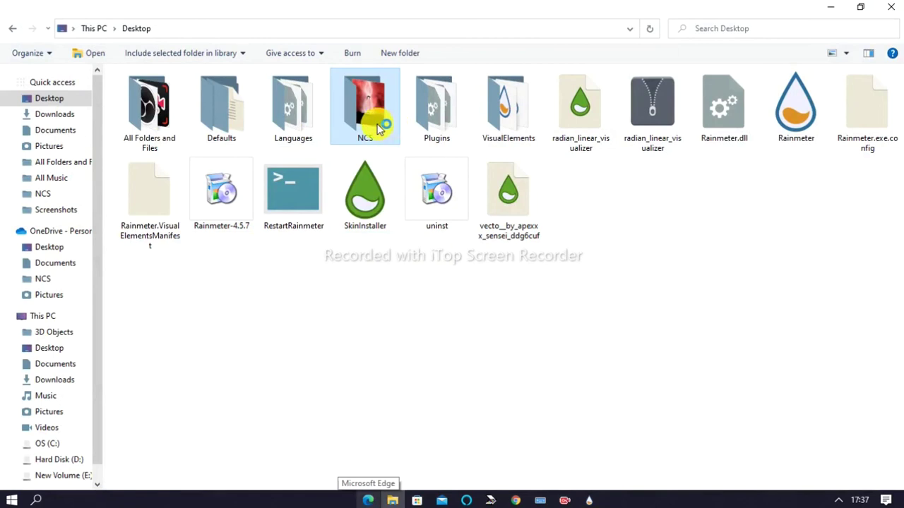
{"action": "double_click", "coordinate": [382, 132]}
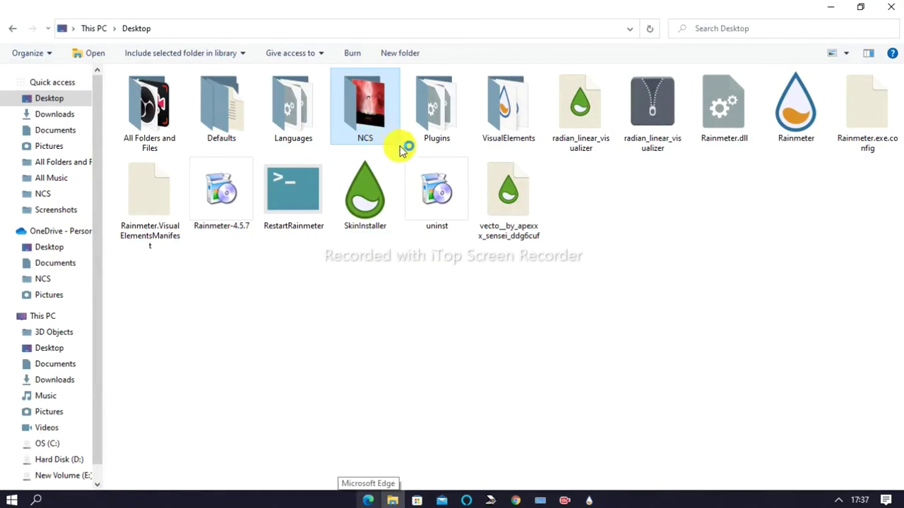
{"action": "left_click", "coordinate": [830, 6]}
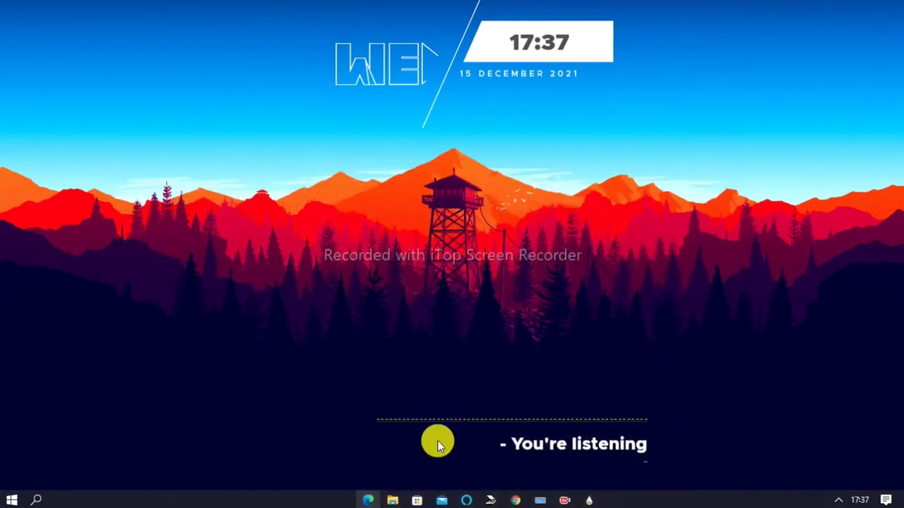
{"action": "left_click", "coordinate": [393, 498]}
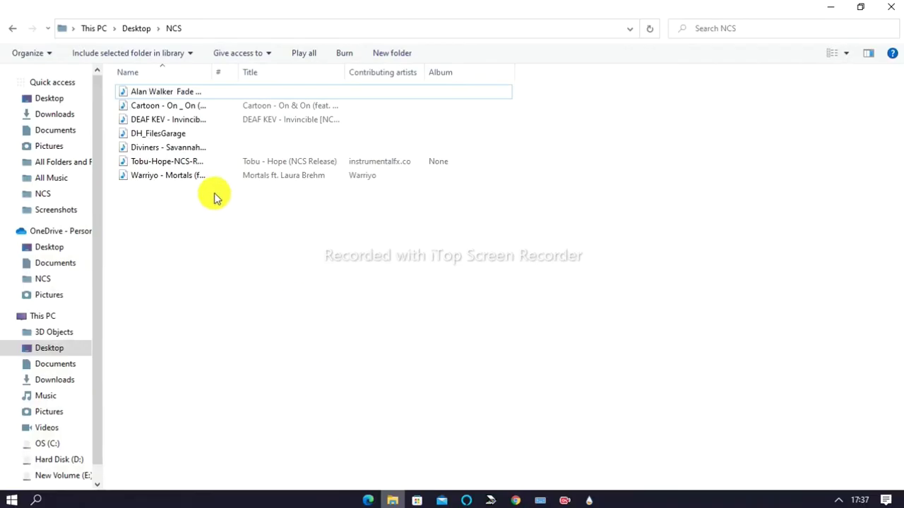
{"action": "left_click", "coordinate": [163, 151]}
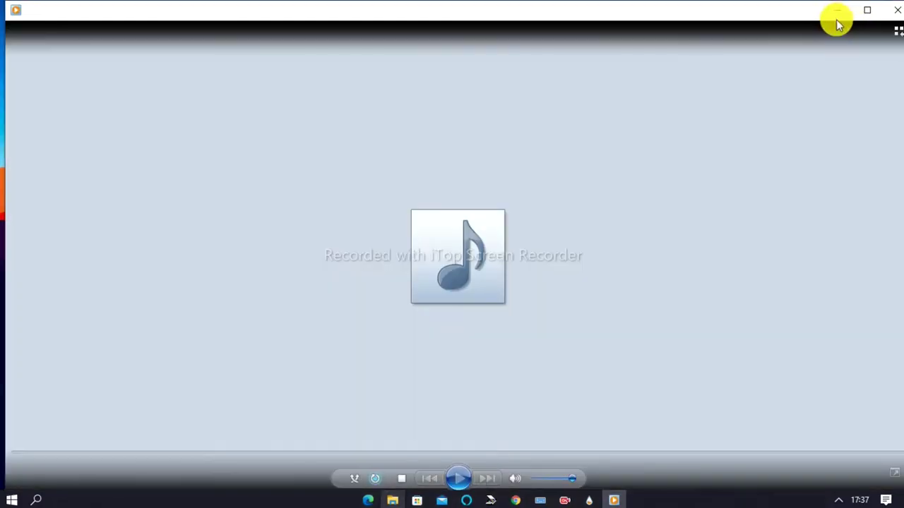
{"action": "left_click", "coordinate": [839, 14]}
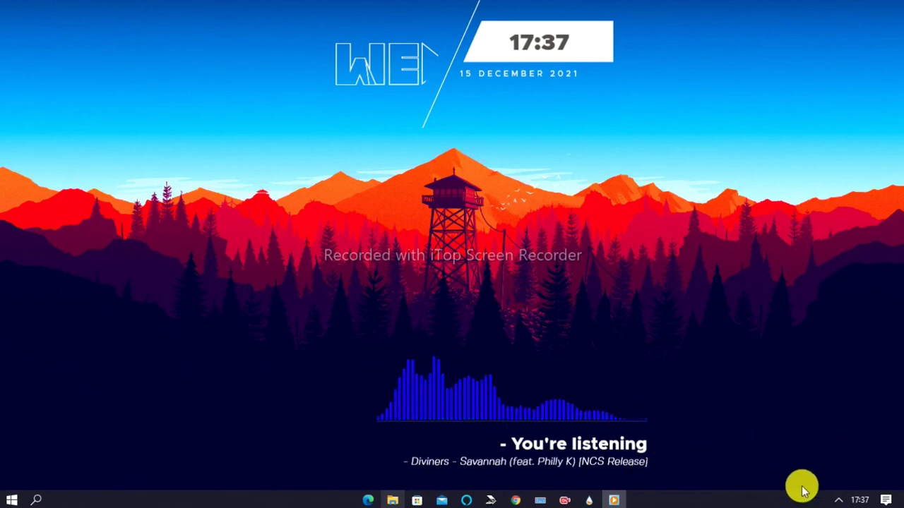
Adjust the system volume slightly from the system tray and dismiss the volume control
{"action": "left_click", "coordinate": [839, 500]}
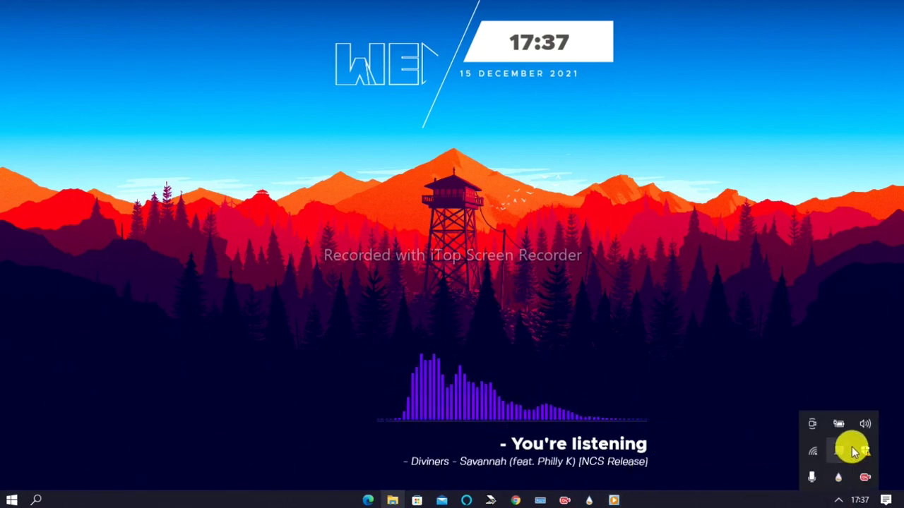
{"action": "left_click", "coordinate": [793, 452]}
{"action": "left_click_drag", "start_coordinate": [760, 469], "coordinate": [776, 471]}
{"action": "left_click", "coordinate": [675, 394]}
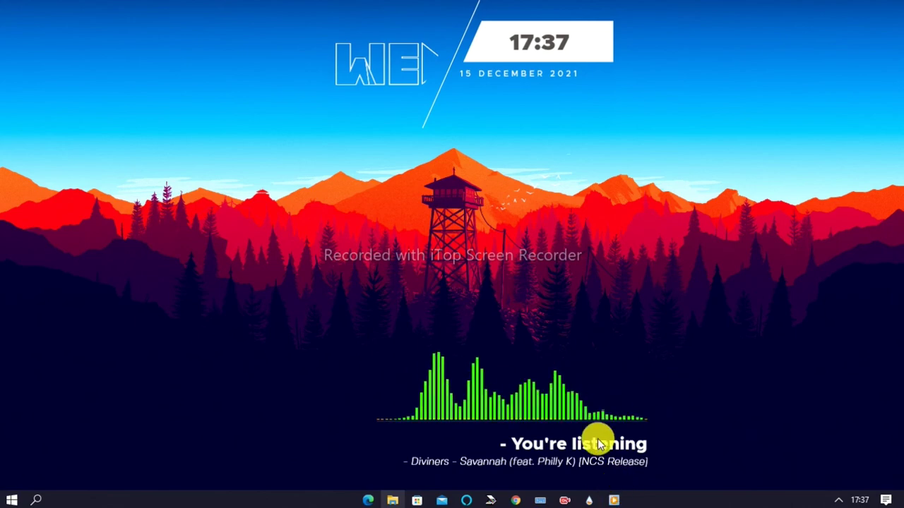
Close the media player, play a song from the NCS folder on Hard Disk (D:), and minimize the windows
{"action": "left_click", "coordinate": [622, 501]}
{"action": "left_click", "coordinate": [896, 10]}
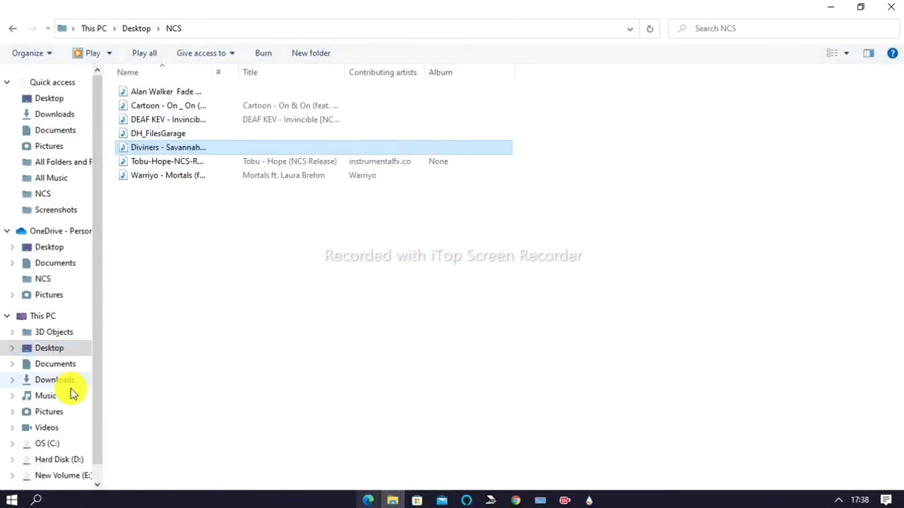
{"action": "left_click", "coordinate": [77, 460]}
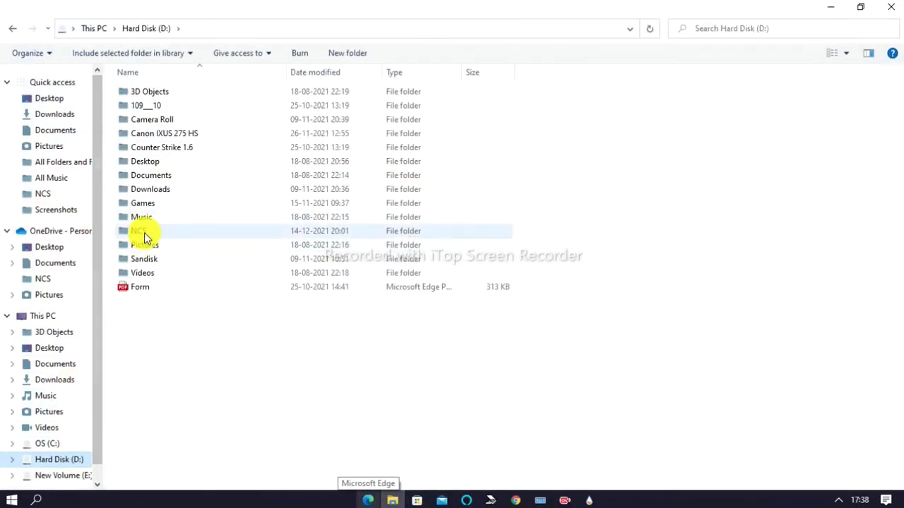
{"action": "double_click", "coordinate": [144, 233]}
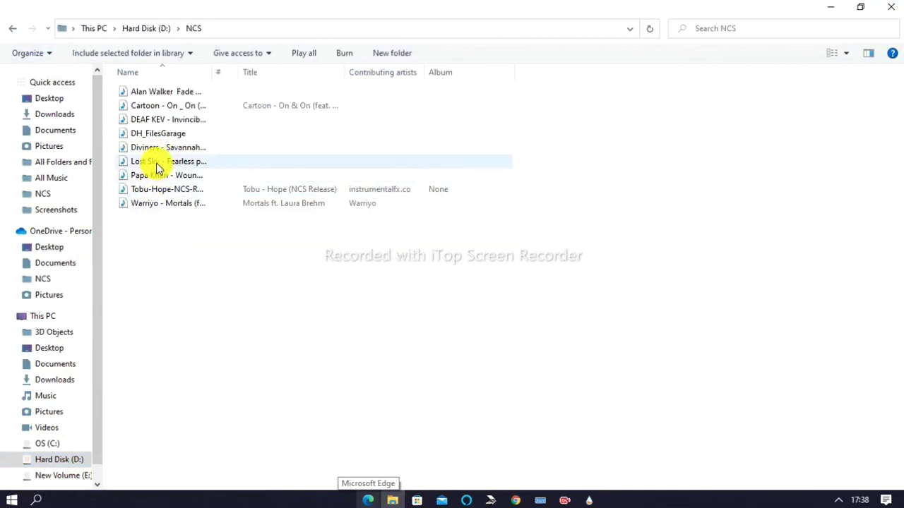
{"action": "left_click", "coordinate": [155, 164]}
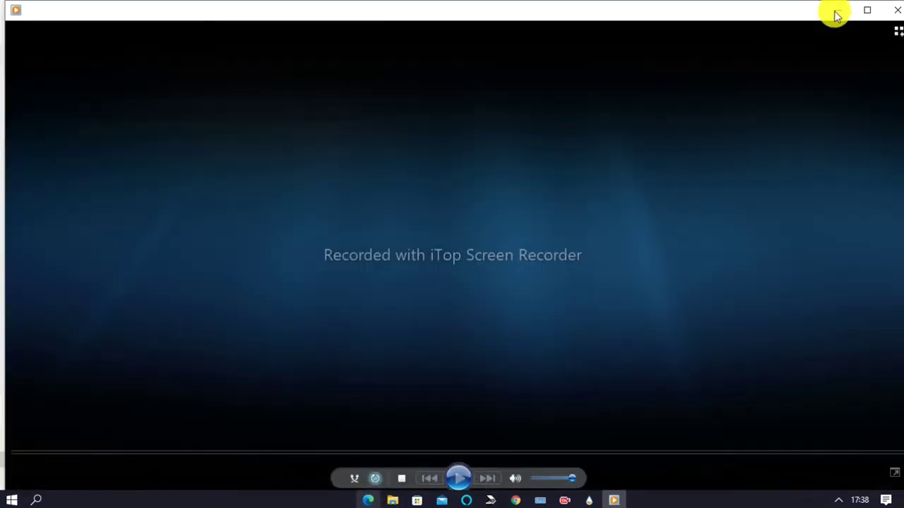
{"action": "left_click", "coordinate": [835, 11]}
{"action": "left_click", "coordinate": [834, 11]}
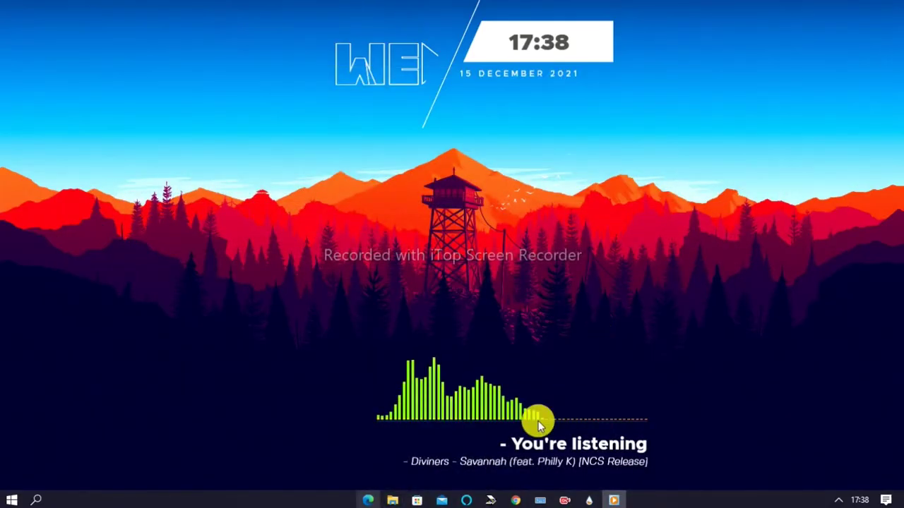
Open the Linear Visualizer Settings, set the spectrum's Smoothing to 10, and apply the change
{"action": "right_click", "coordinate": [469, 408]}
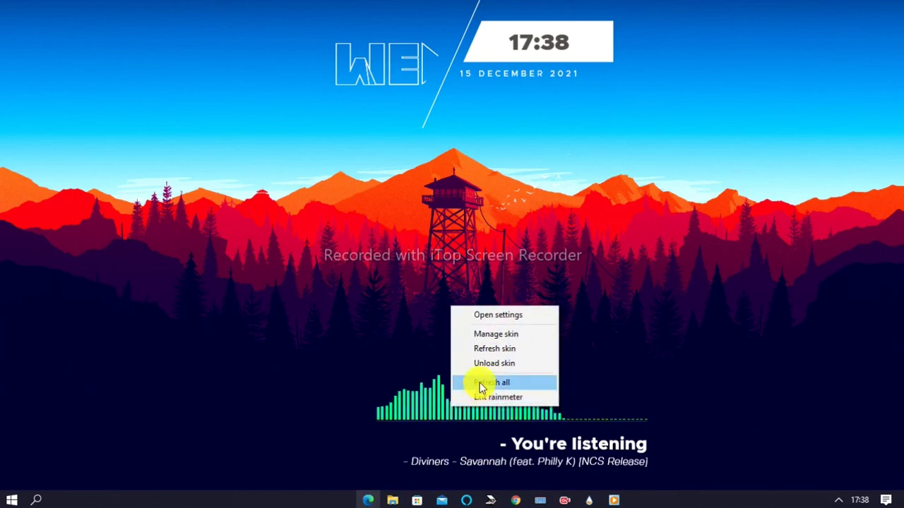
{"action": "left_click", "coordinate": [484, 316]}
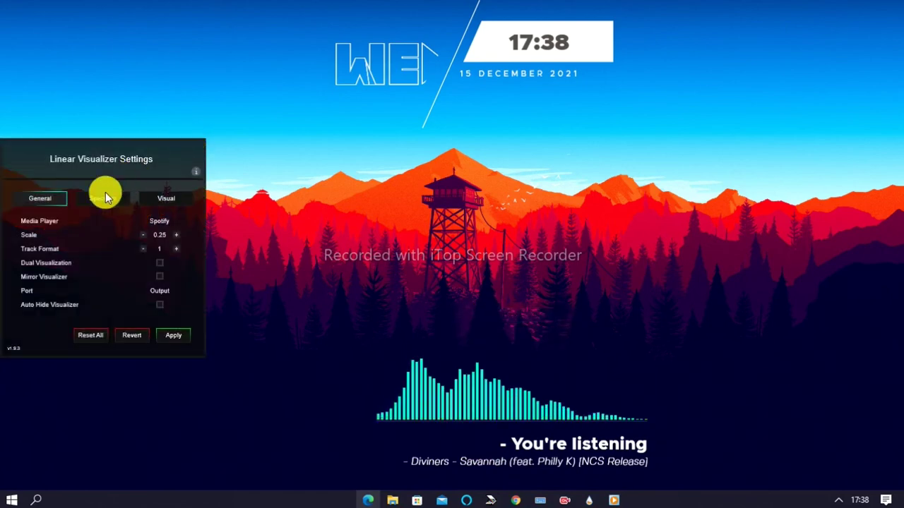
{"action": "left_click", "coordinate": [102, 198]}
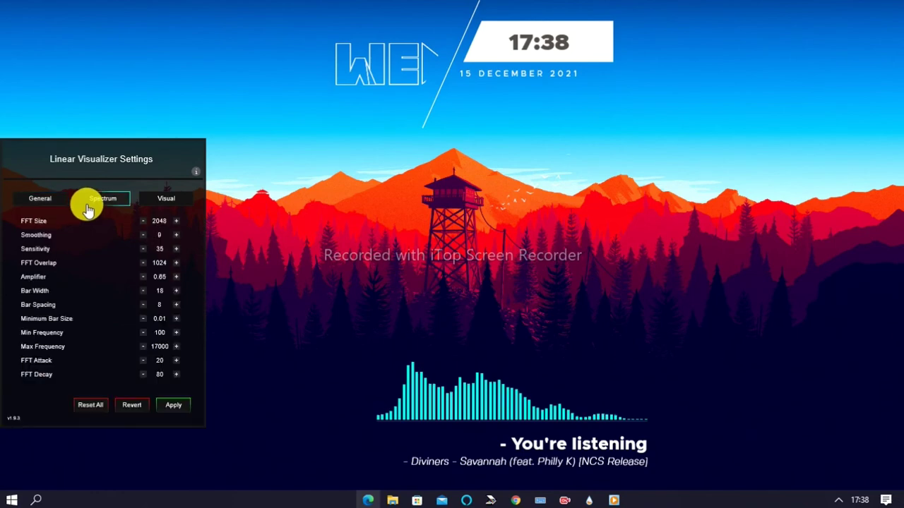
{"action": "left_click", "coordinate": [176, 235]}
{"action": "left_click", "coordinate": [177, 406]}
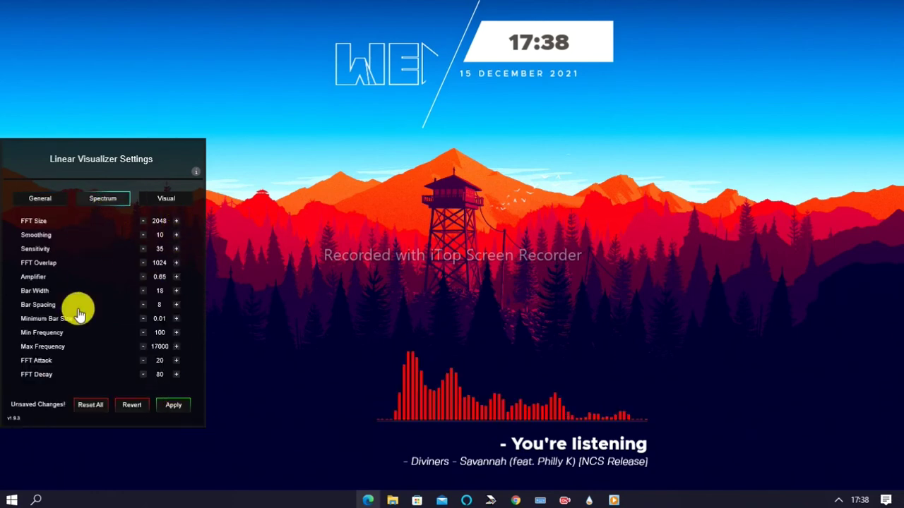
Exit Rainmeter from the Linear Visualizer Settings skin
{"action": "right_click", "coordinate": [98, 271]}
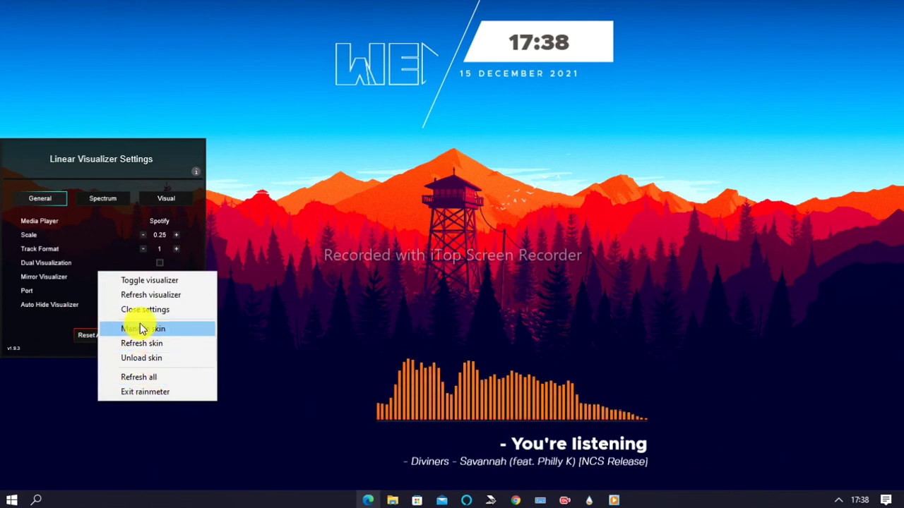
{"action": "left_click", "coordinate": [143, 392]}
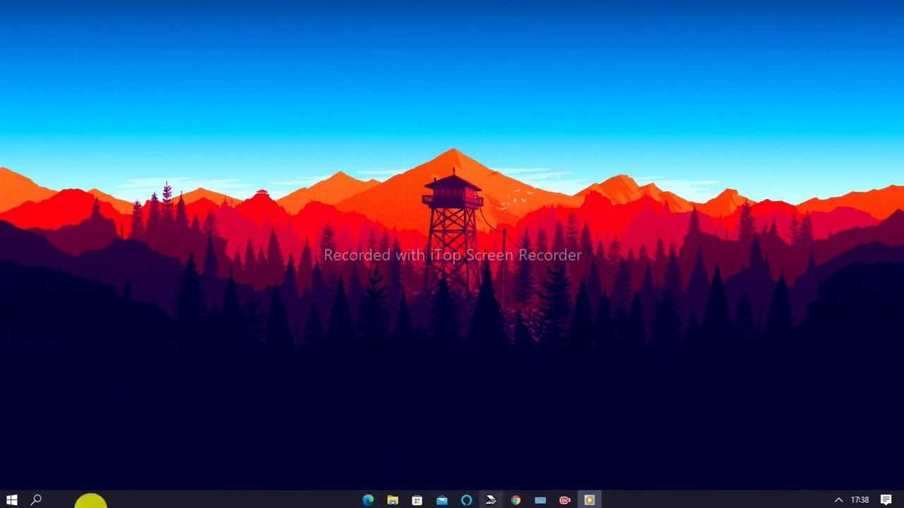
Search Windows for Rainmeter and launch the app again to reload the desktop skins
{"action": "left_click", "coordinate": [37, 500]}
{"action": "type", "text": "rai"}
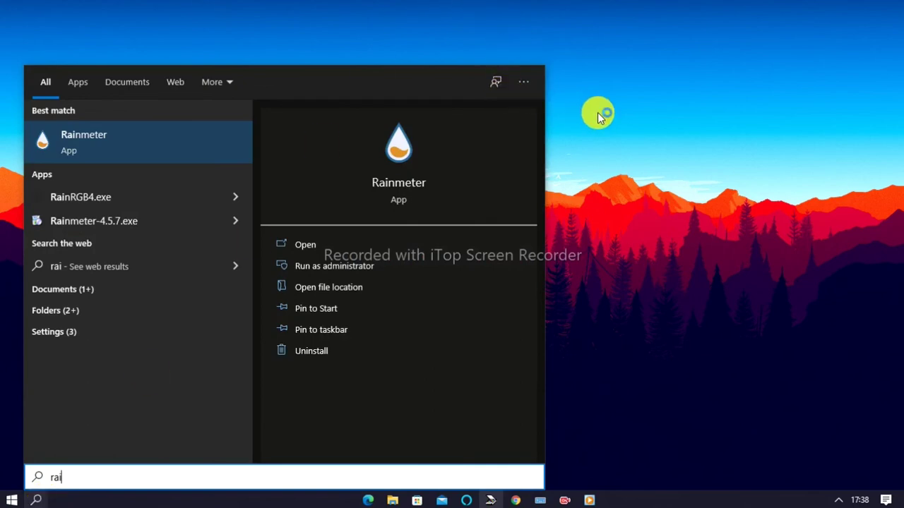
{"action": "key", "text": "Return"}
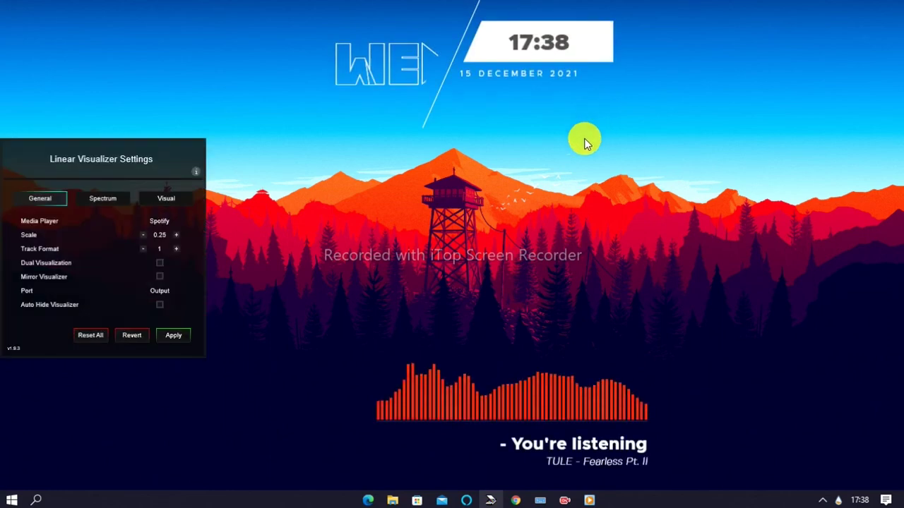
Close the Linear Visualizer Settings skin, bring up Windows Media Player from its minimized state and close it
{"action": "right_click", "coordinate": [109, 274]}
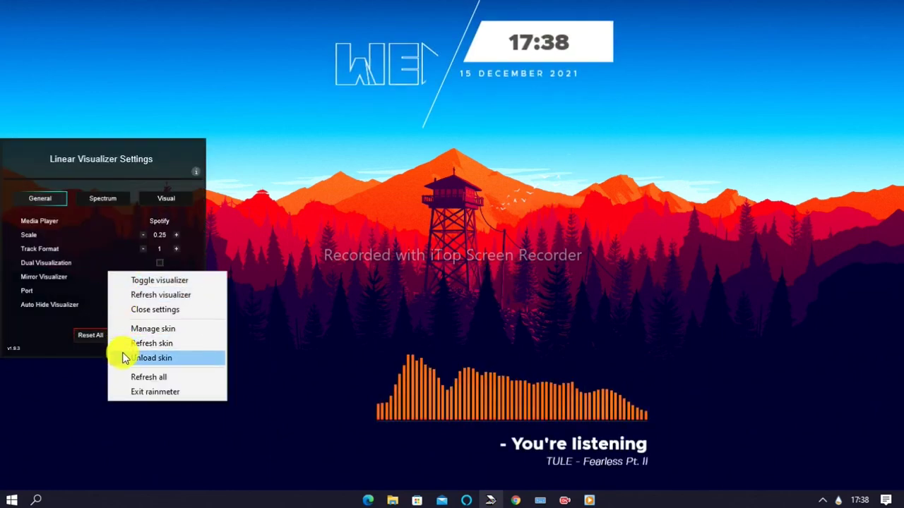
{"action": "left_click", "coordinate": [139, 316]}
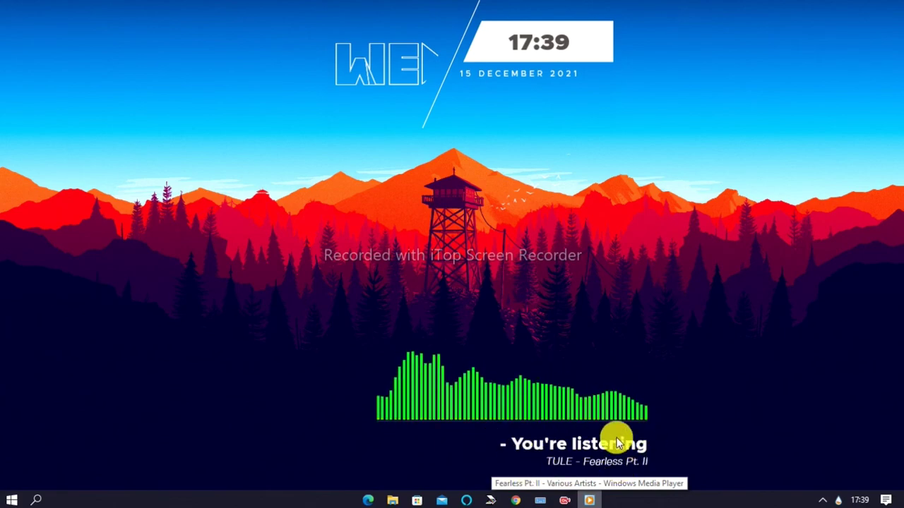
{"action": "left_click", "coordinate": [589, 500]}
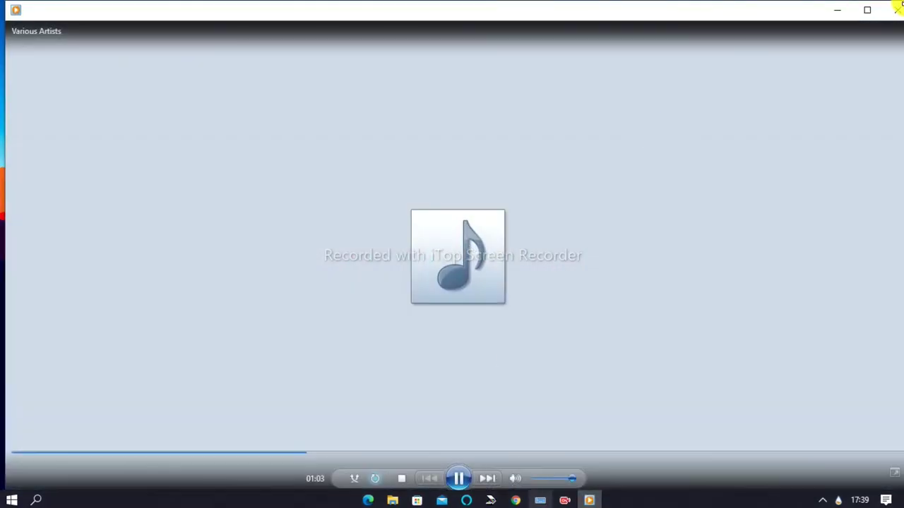
{"action": "left_click", "coordinate": [896, 9]}
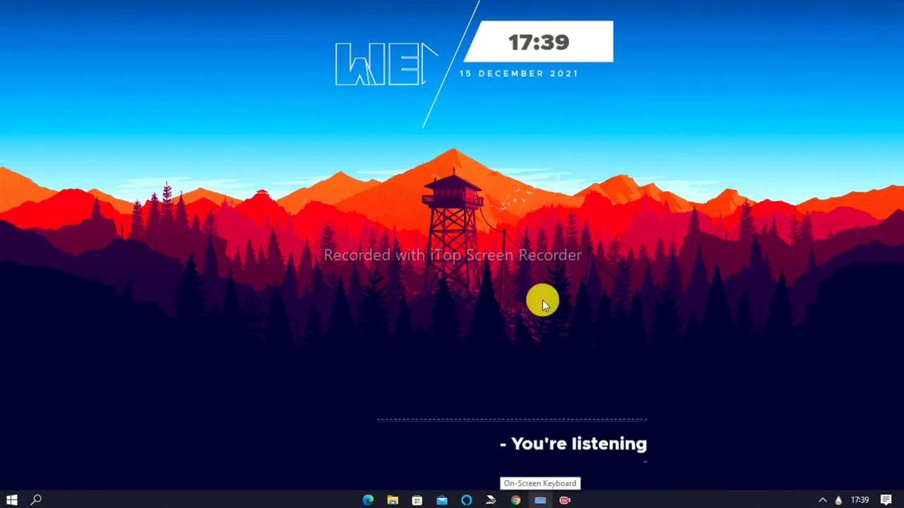